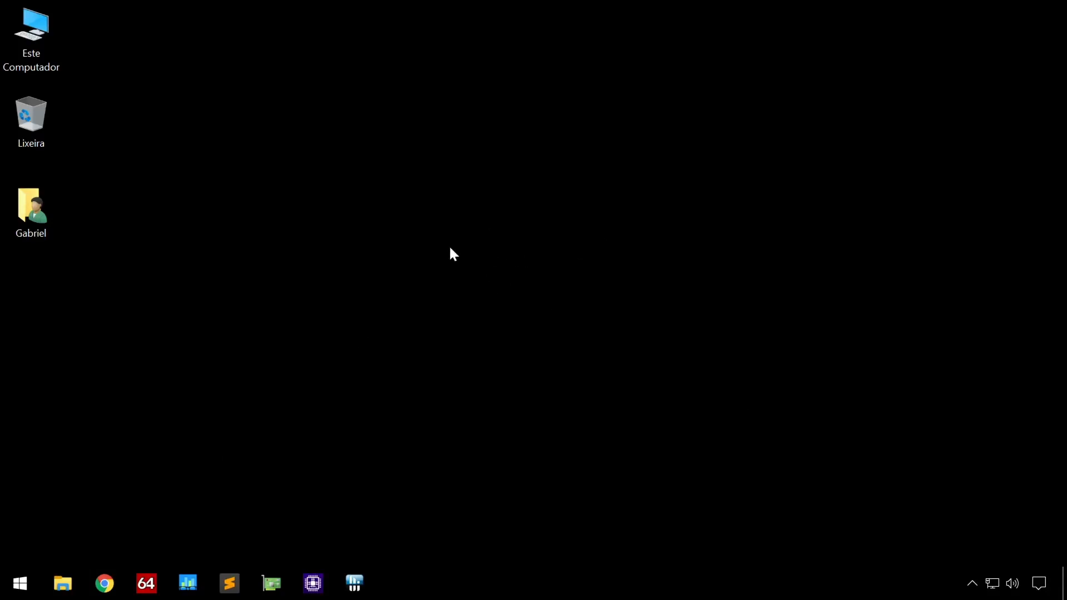
- Review the computer's device and Windows specifications in its system properties, and close the Settings window
right_click(38, 60)
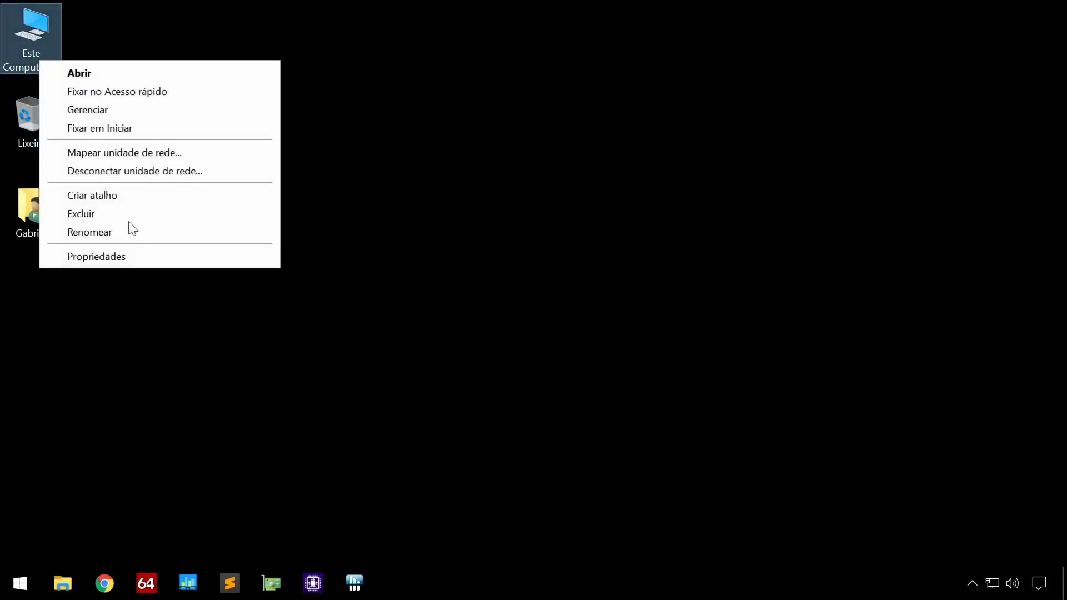
left_click(134, 255)
scroll(275, 239, "down", 5)
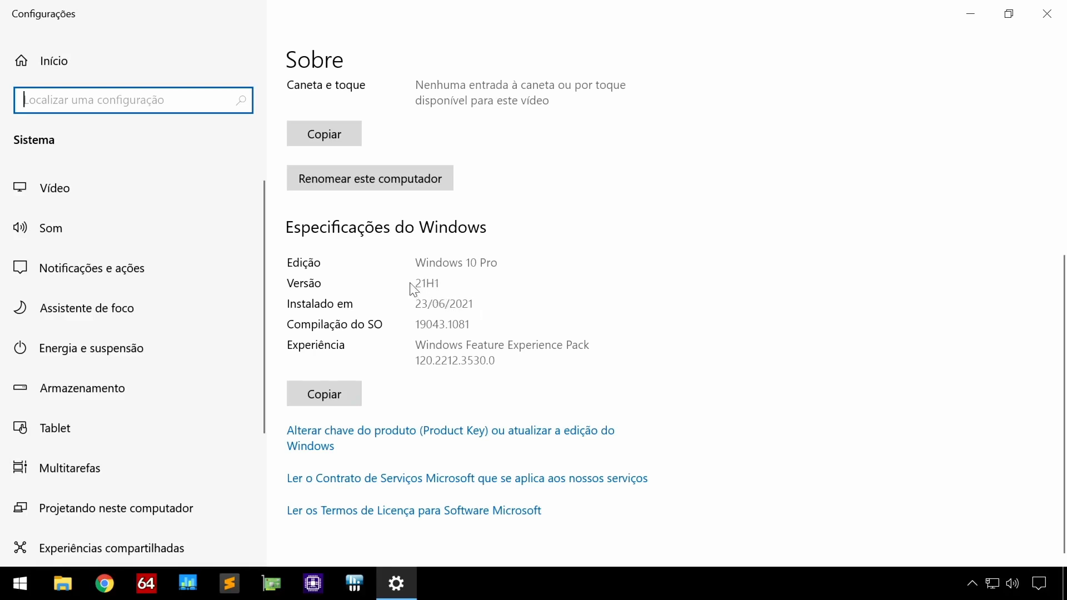
scroll(491, 400, "up", 5)
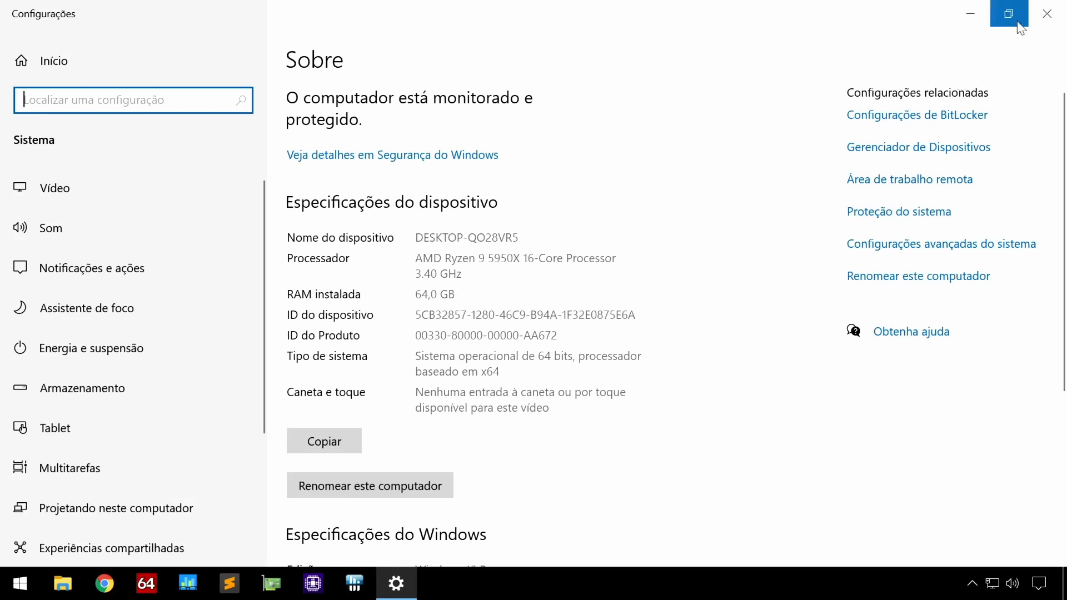
left_click(1047, 19)
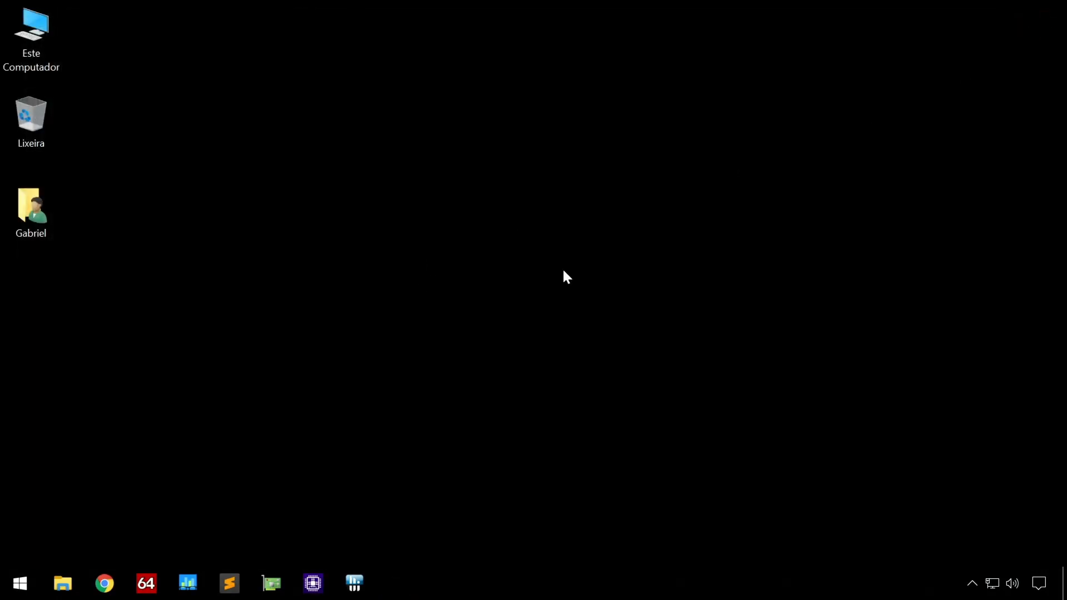
- Open Disk Management and compare the entries for Disco 0 and Disco 1
right_click(24, 575)
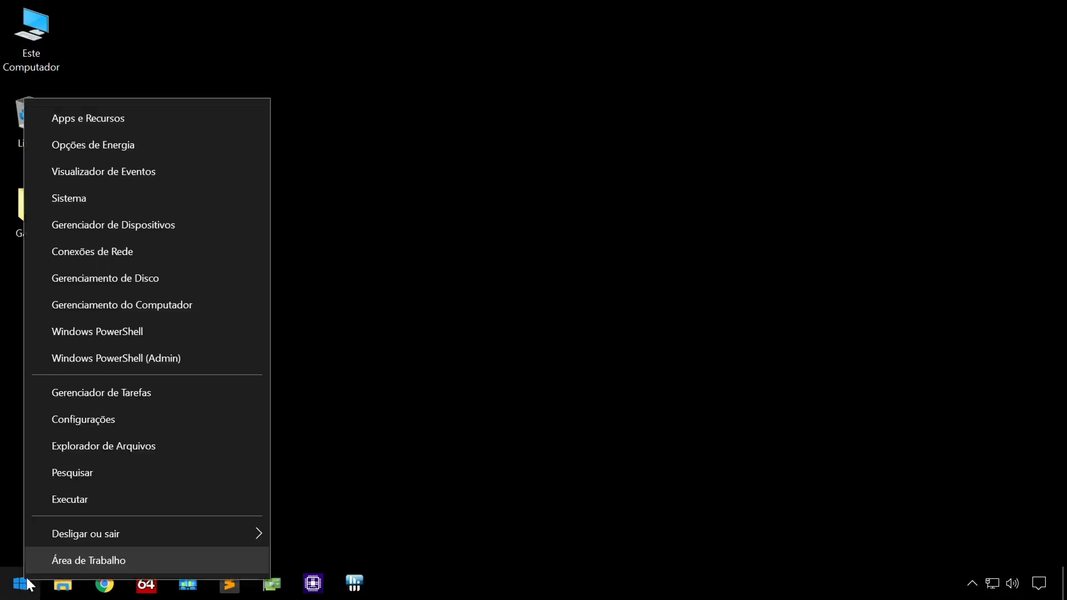
left_click(139, 286)
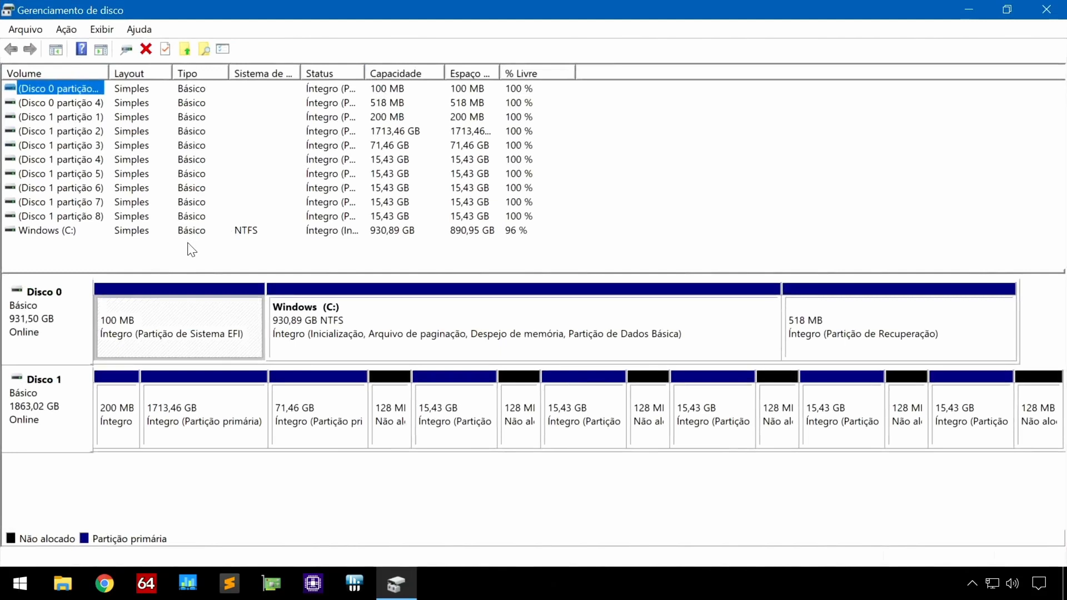
left_click(35, 321)
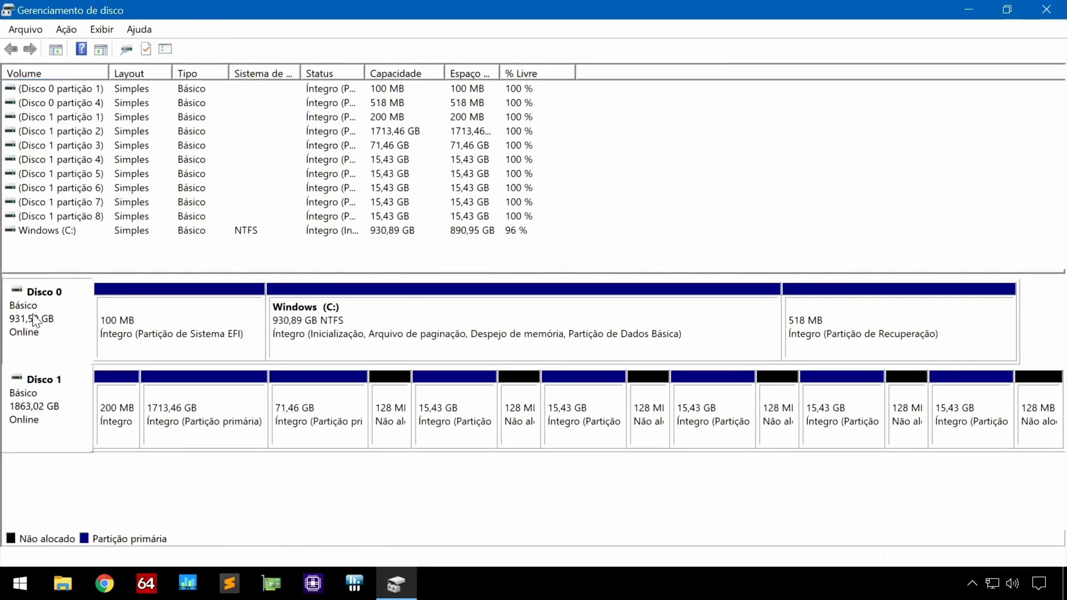
left_click(39, 417)
left_click(51, 344)
left_click(50, 407)
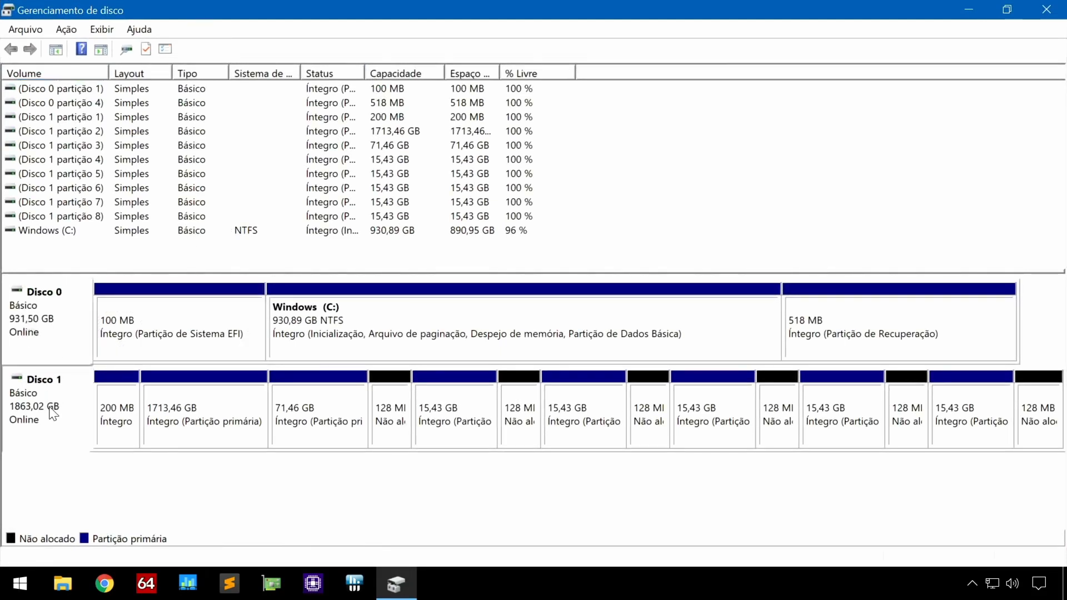
left_click(64, 332)
left_click(44, 412)
left_click(48, 329)
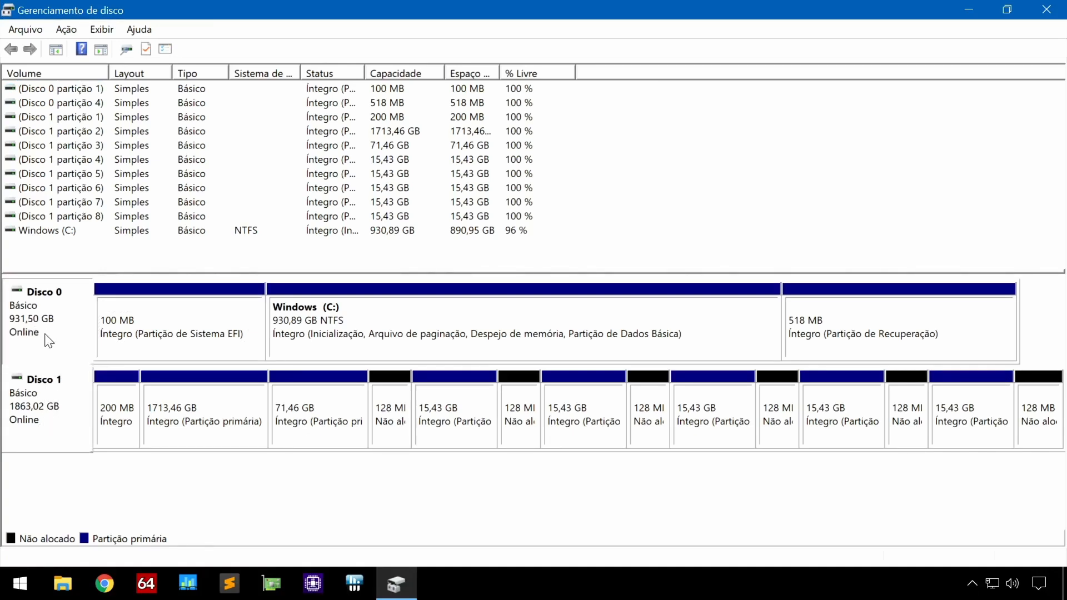
left_click(48, 386)
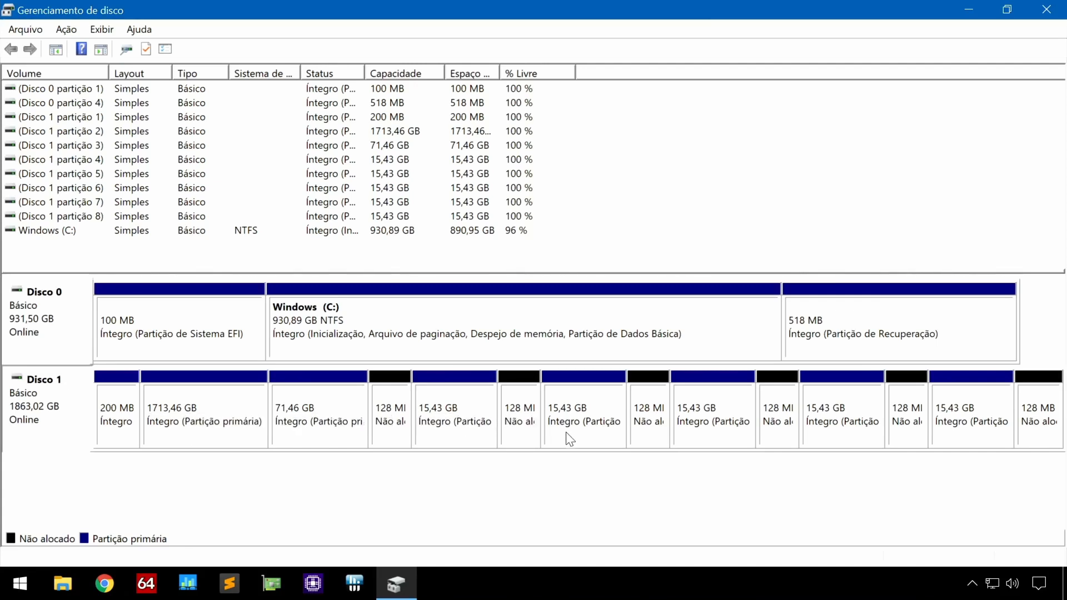
left_click(72, 320)
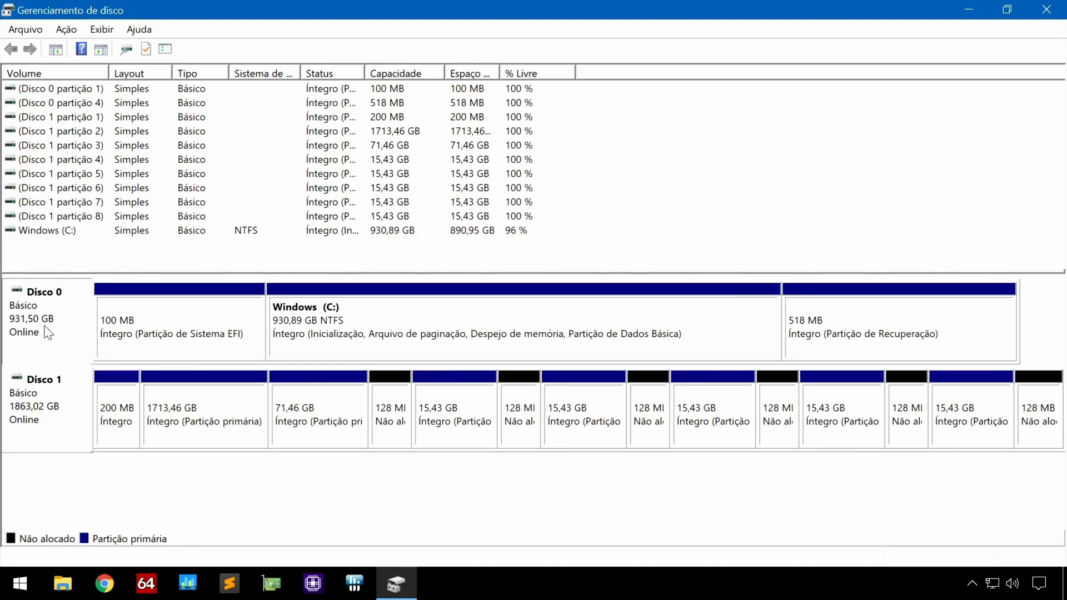
- Inspect the EFI system, Windows (C:) and recovery partitions on Disco 0
left_click(164, 320)
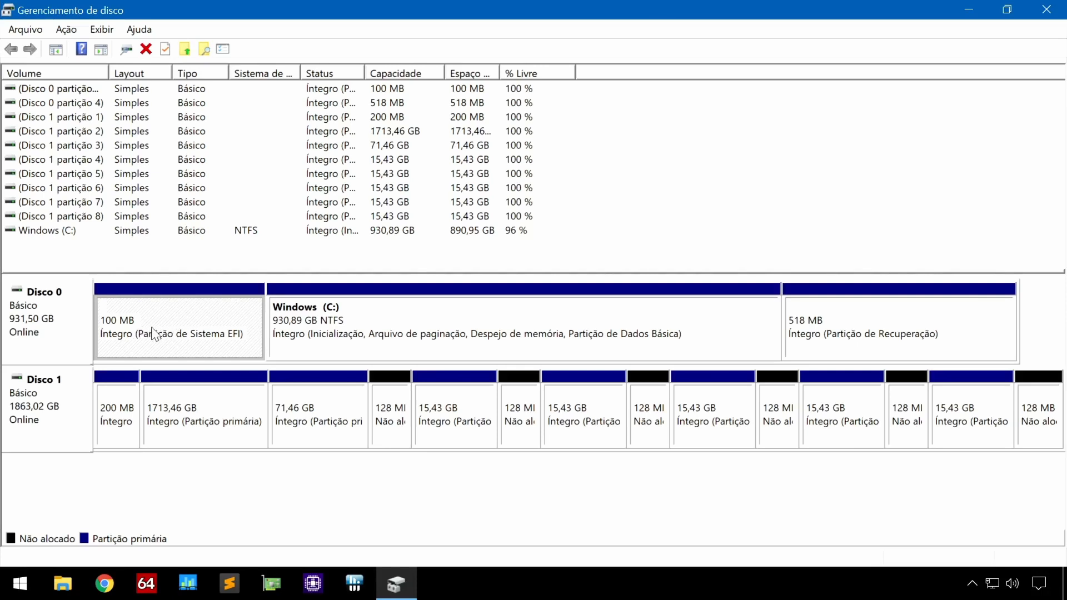
left_click(436, 317)
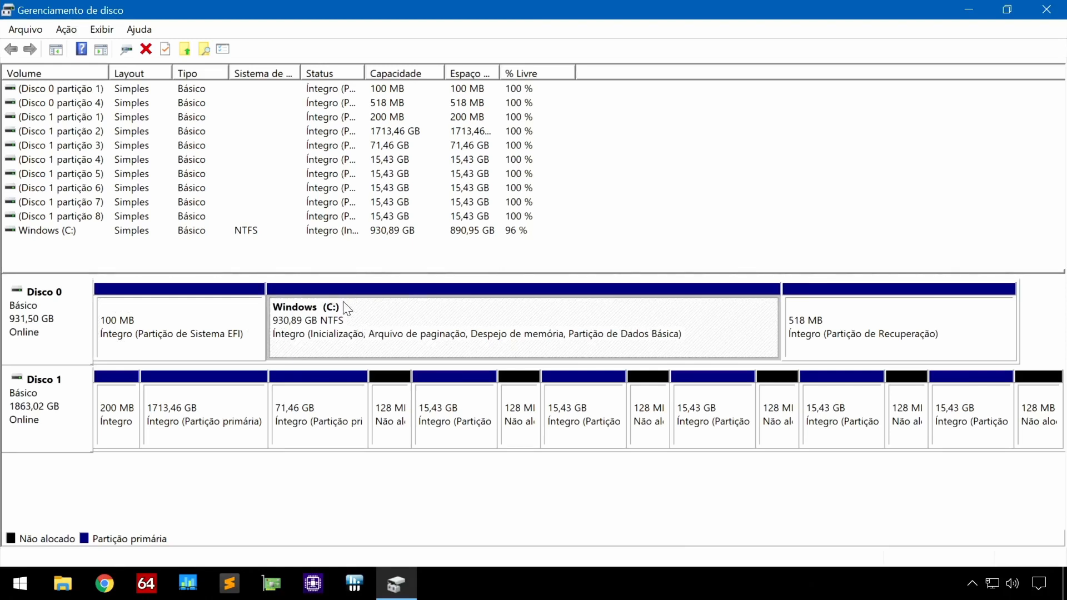
left_click(875, 334)
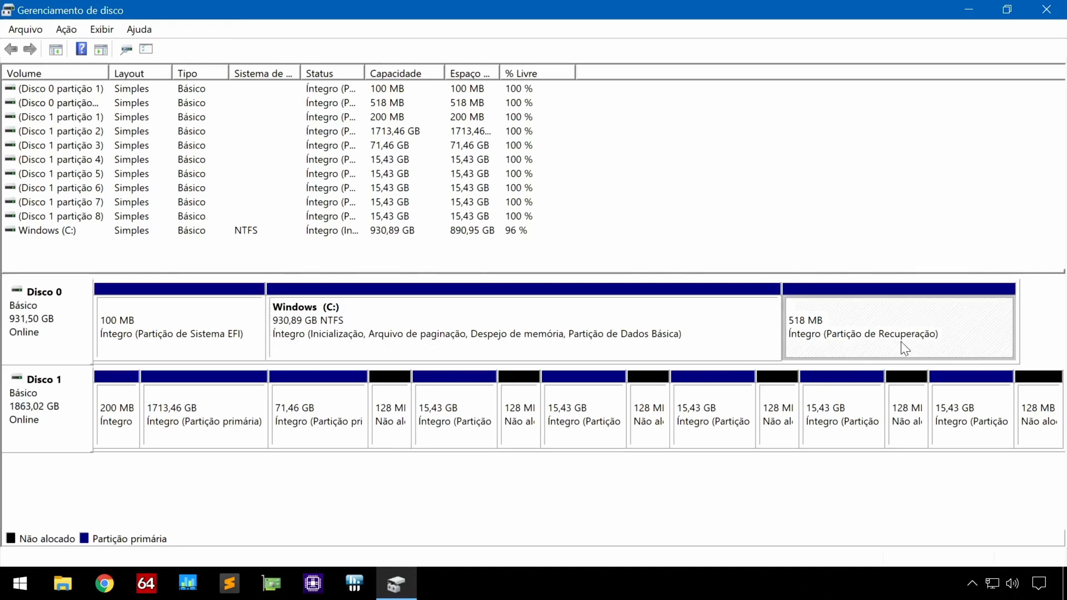
- Open the Shrink Volume dialog for the Windows (C:) partition on Disco 0
left_click(631, 323)
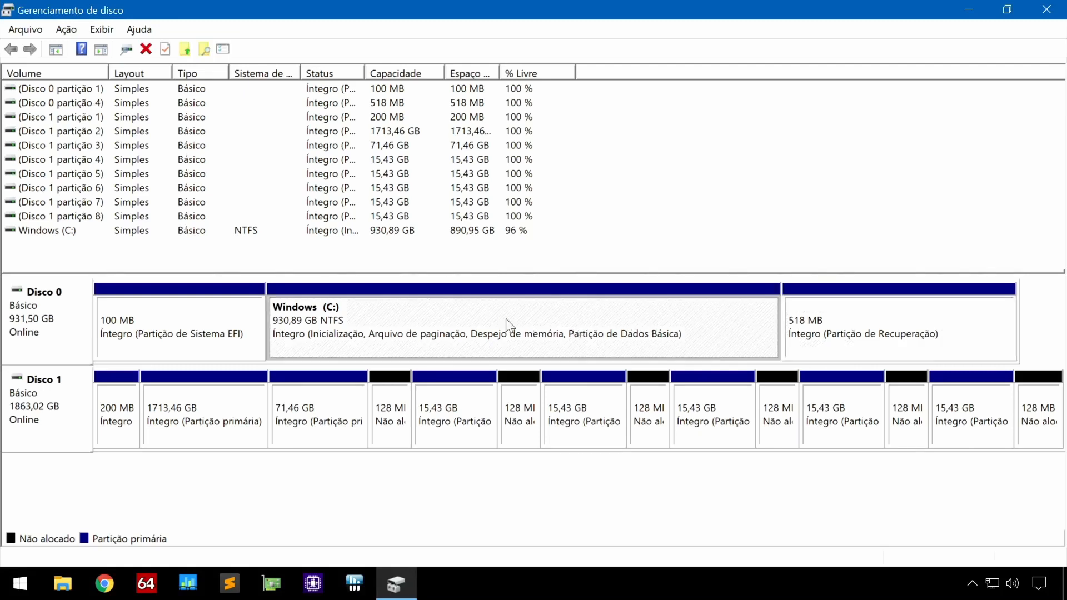
right_click(458, 313)
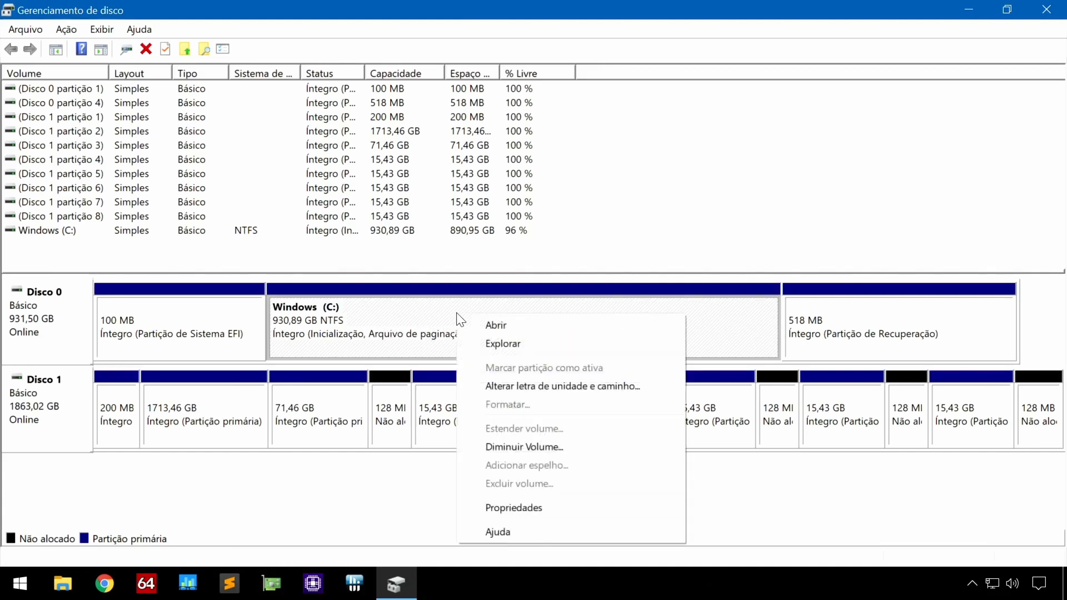
left_click(524, 452)
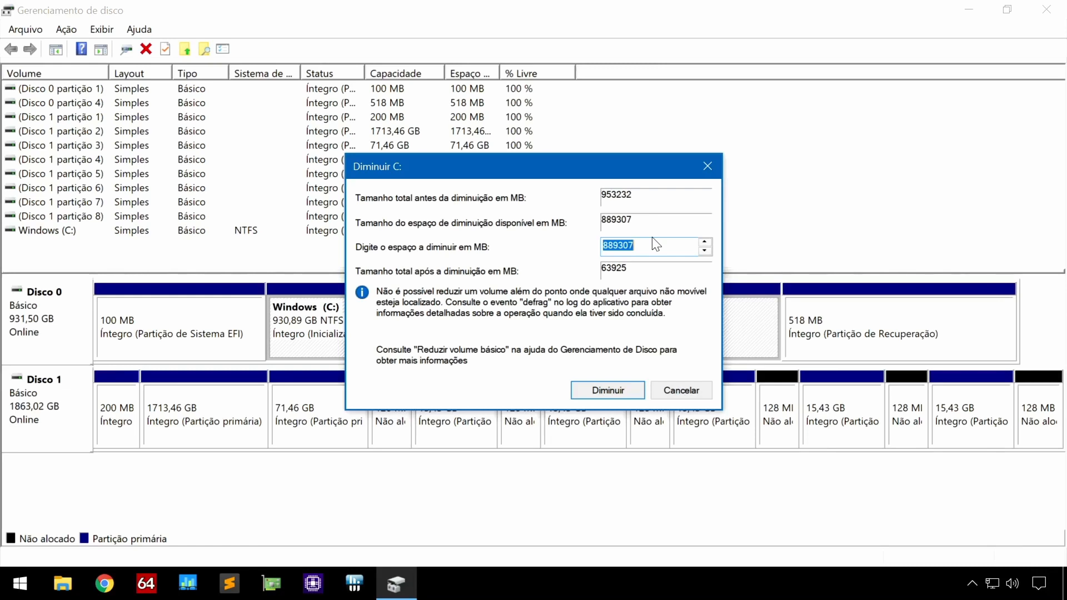
- Open Calculator and convert 320 GB to megabytes by computing 320 × 1024
key("super+r")
type("calc")
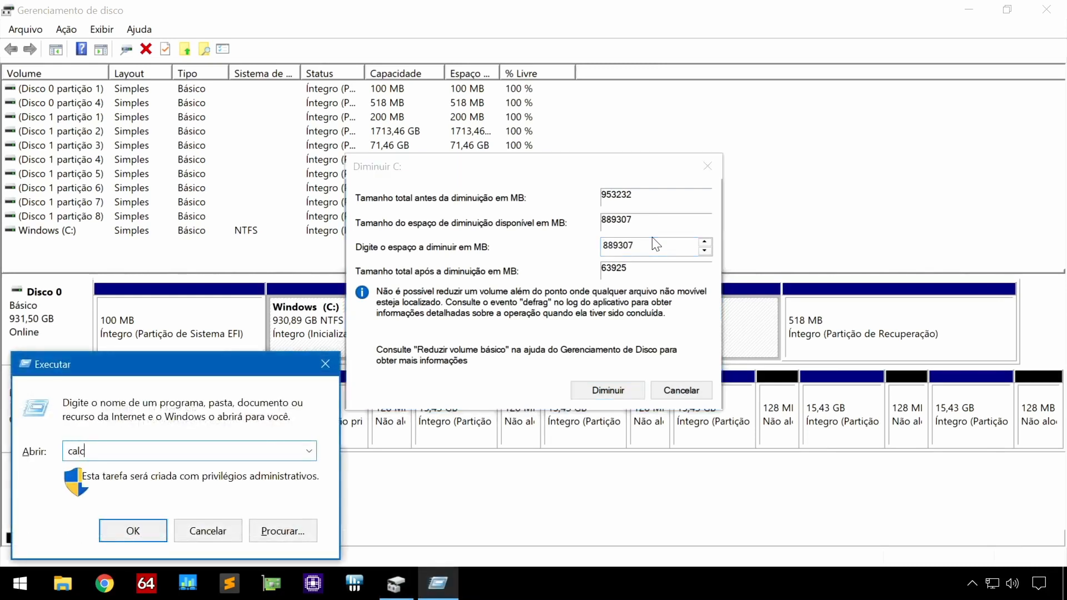
key("Return")
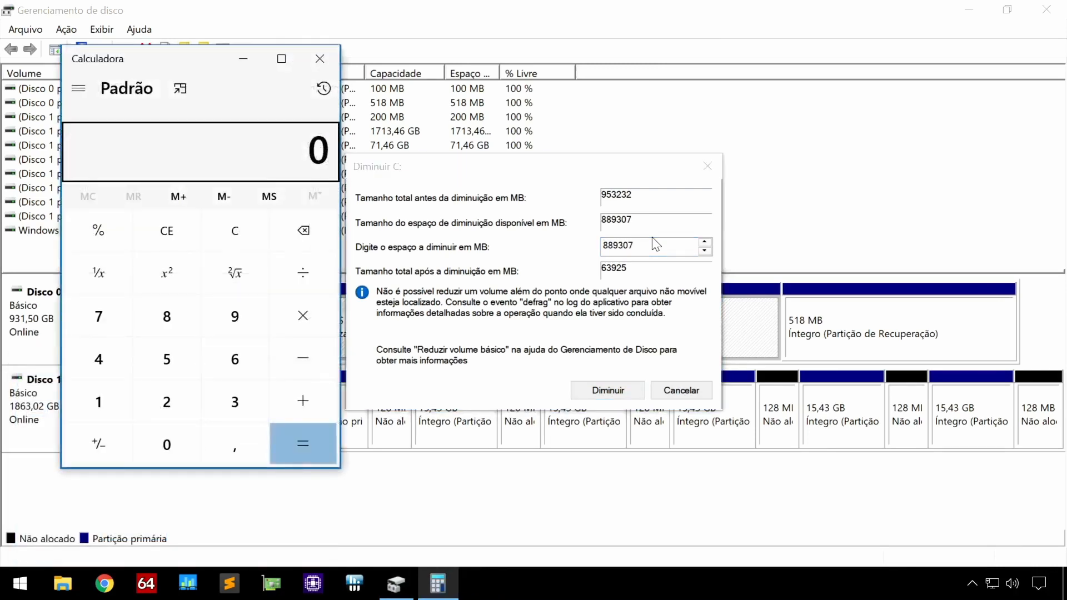
type("320")
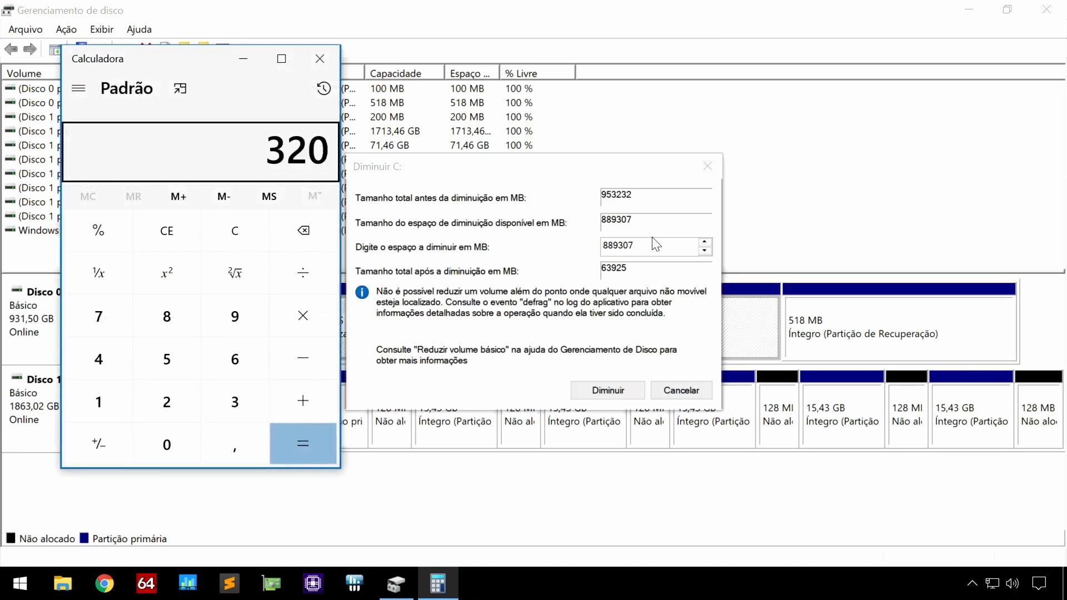
type("*1024")
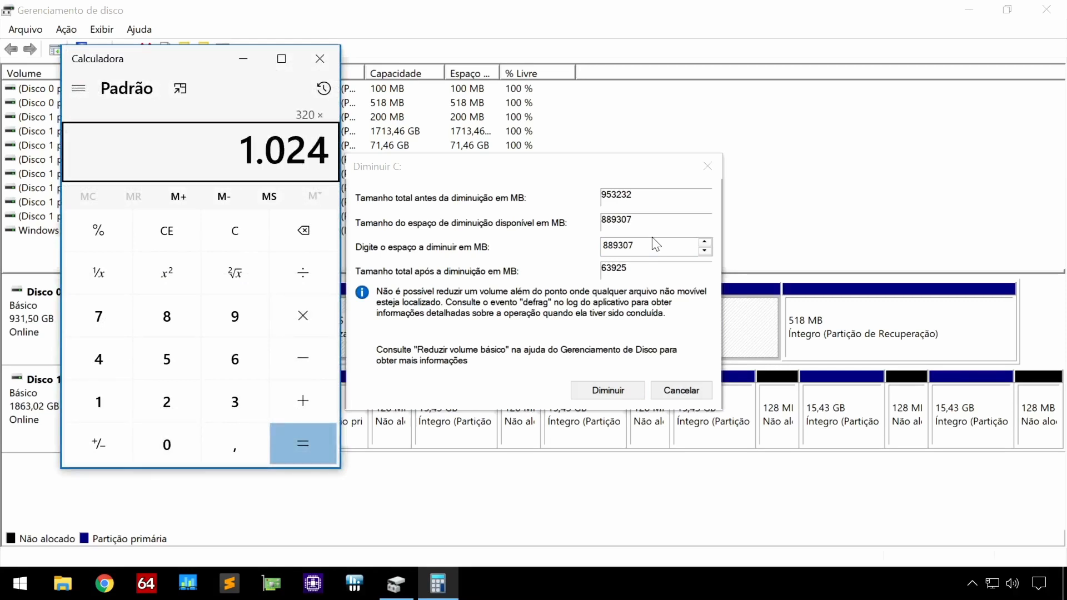
key("Return")
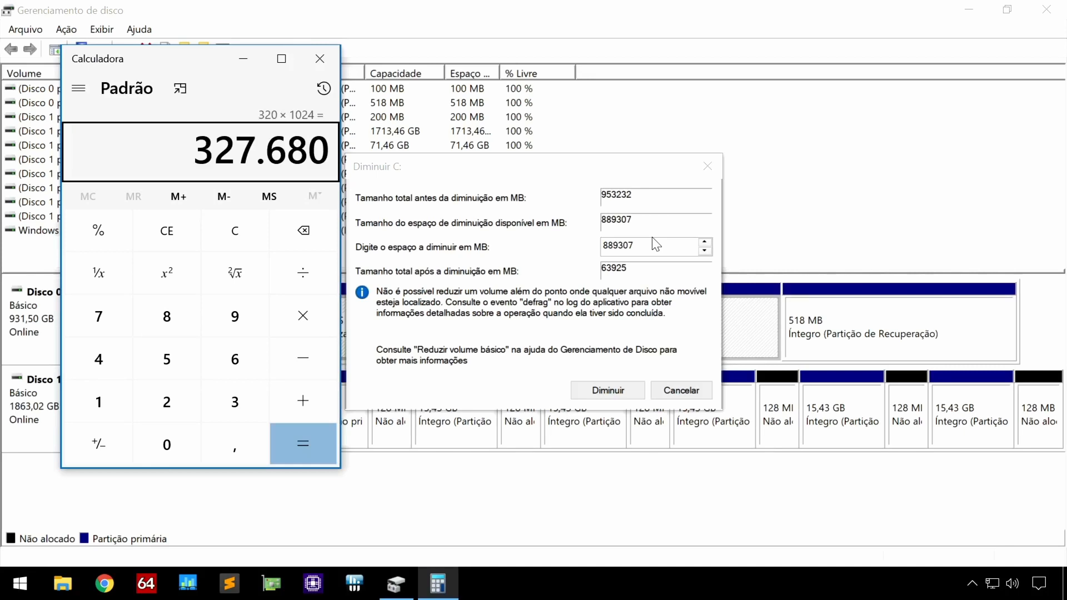
- Shrink the Windows (C:) volume by 327680 MB
double_click(655, 251)
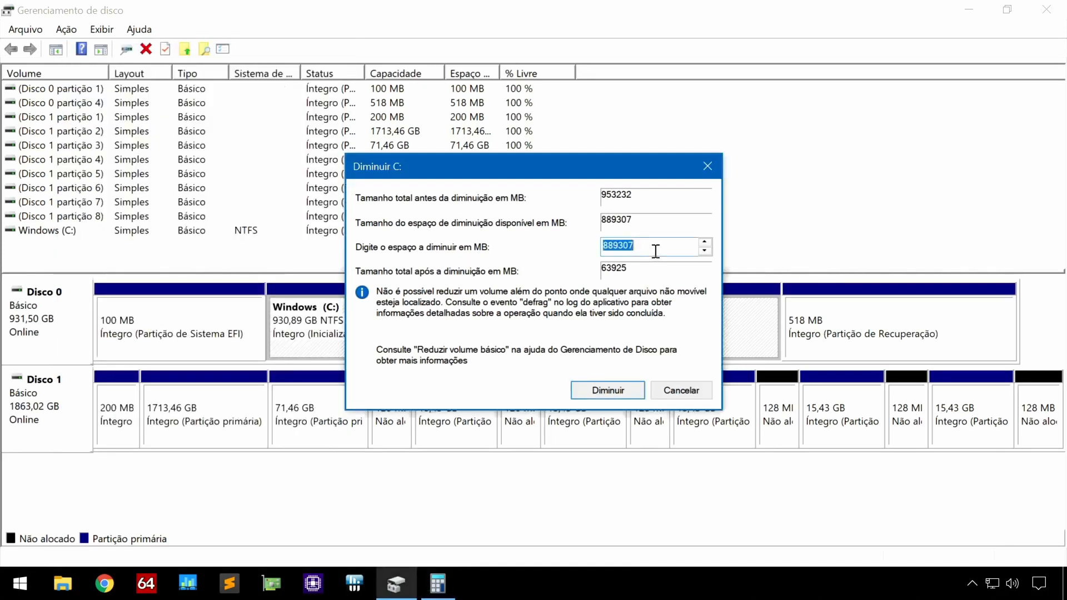
type("327680")
left_click(600, 390)
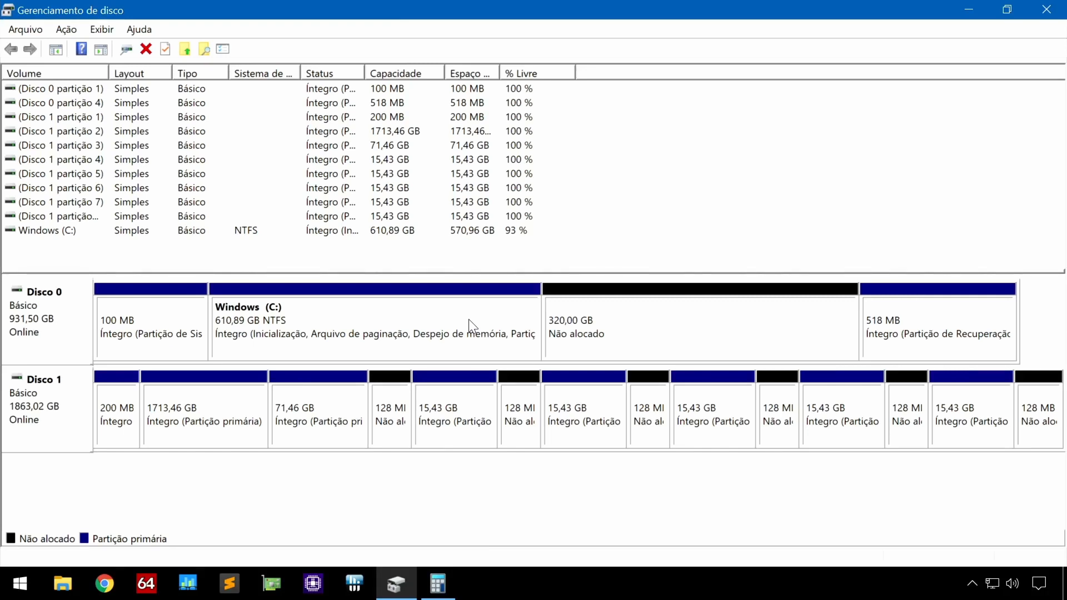
- Start a new simple volume in the unallocated space on Disco 0, using the full 327679 MB and assigning no drive letter or path
left_click(674, 349)
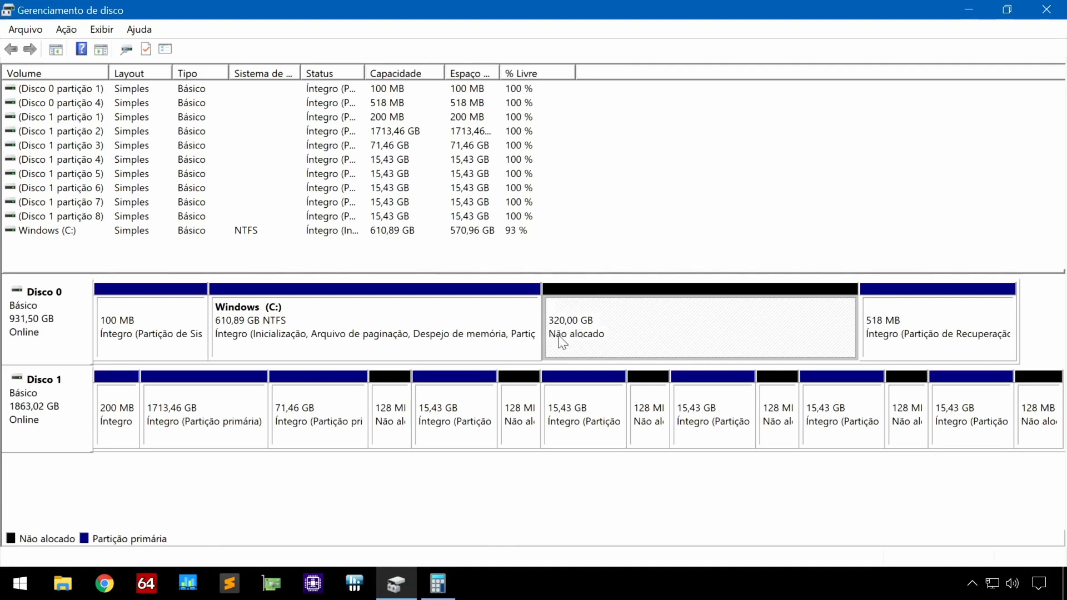
right_click(651, 312)
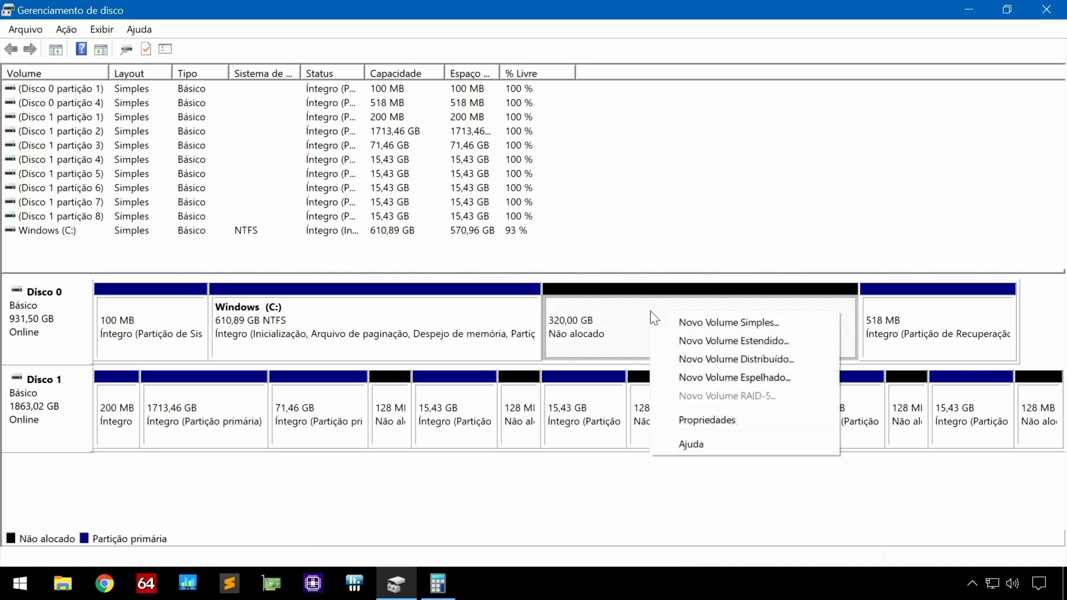
left_click(774, 322)
left_click(337, 385)
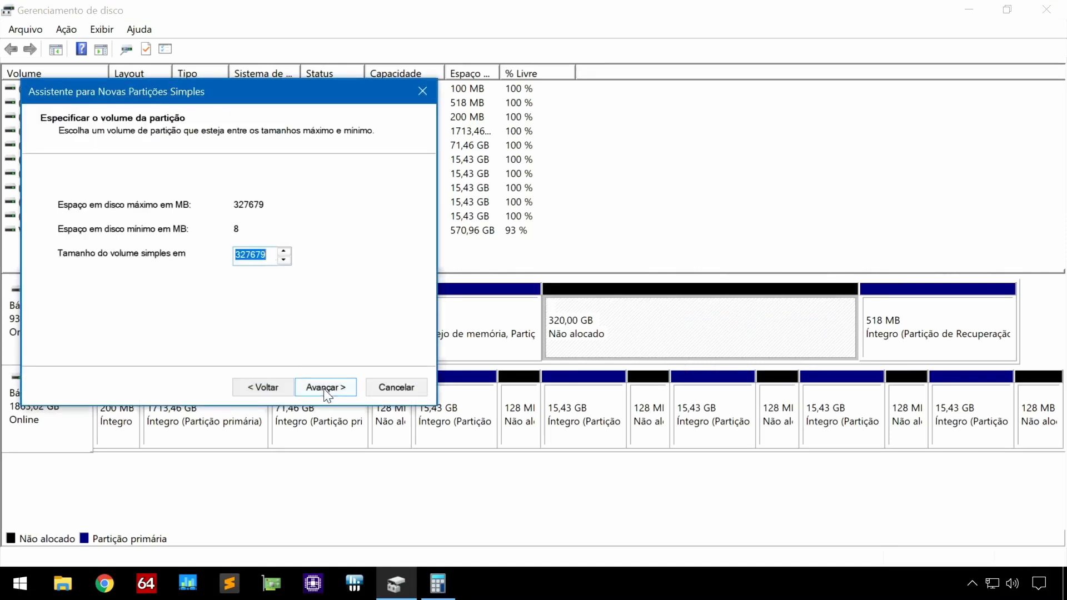
left_click(327, 390)
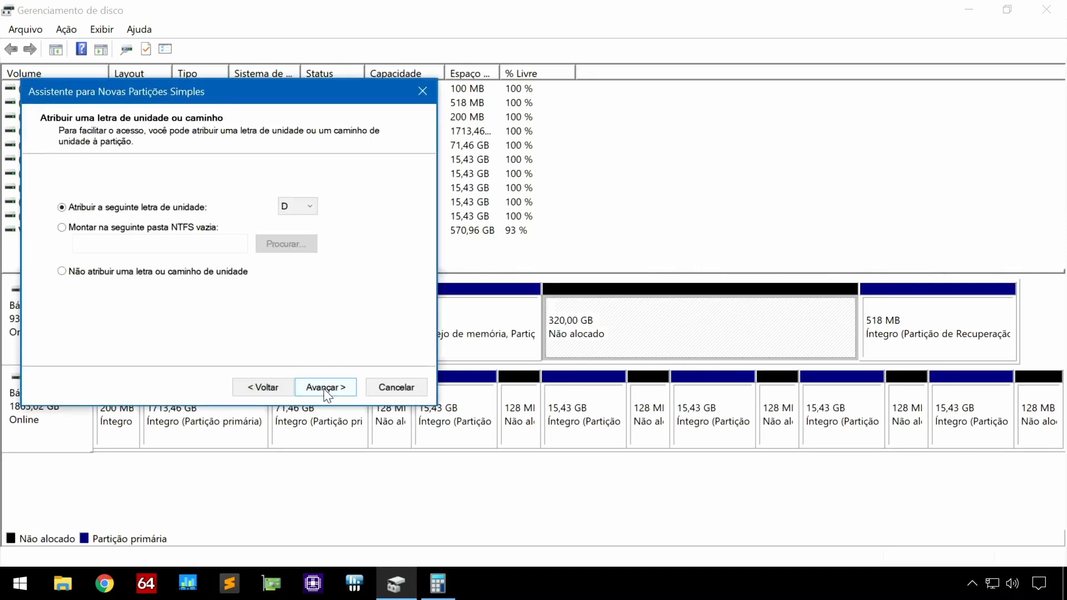
left_click(89, 273)
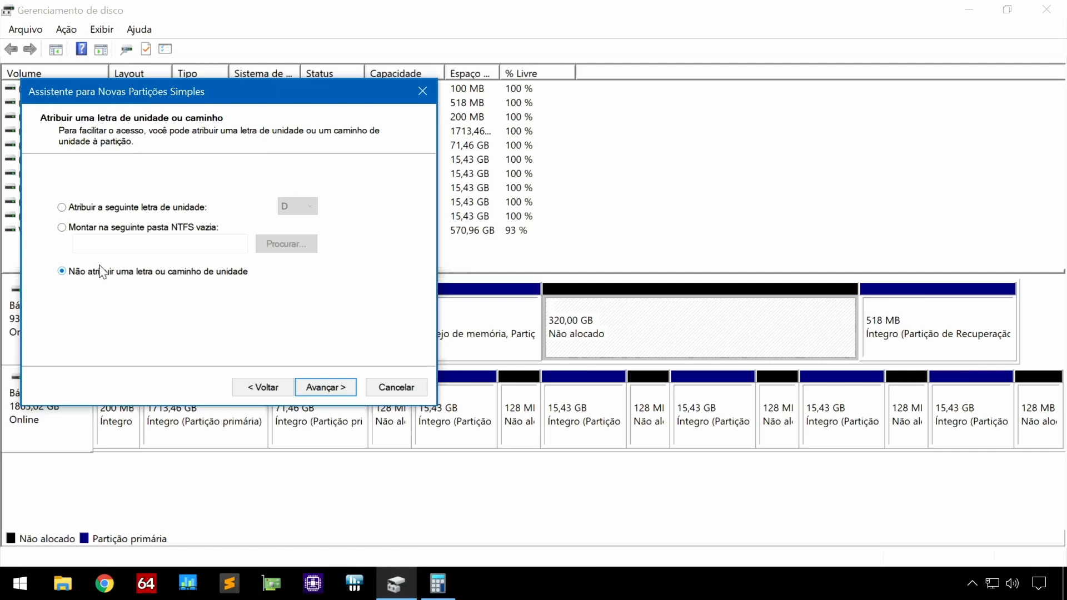
left_click(337, 391)
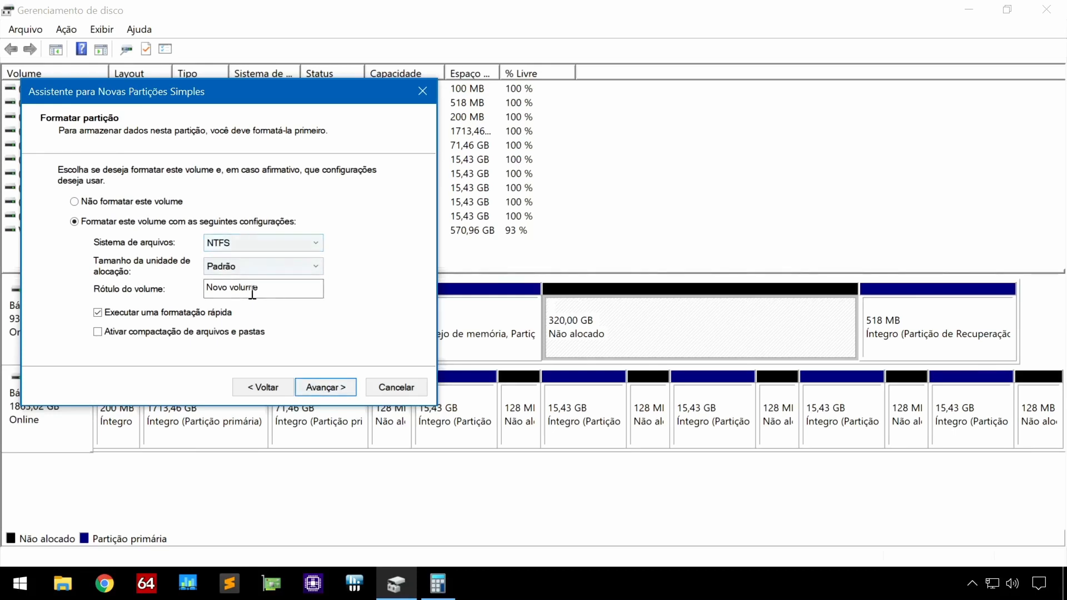
- Label the new volume macOS, keep NTFS with quick format, and finish creating the partition
left_click_drag(271, 290, 181, 290)
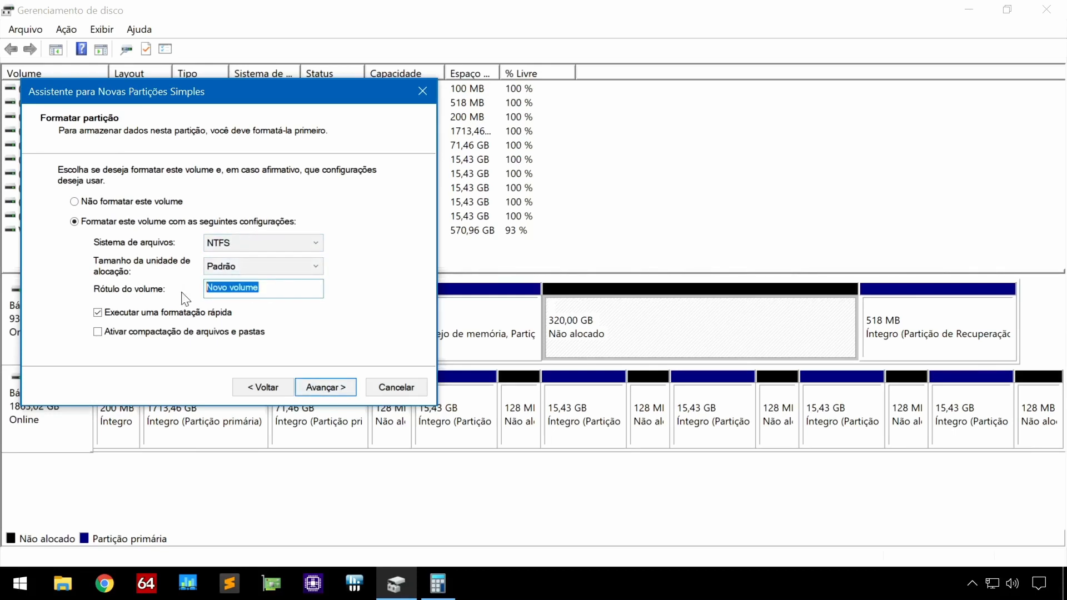
type("macOS")
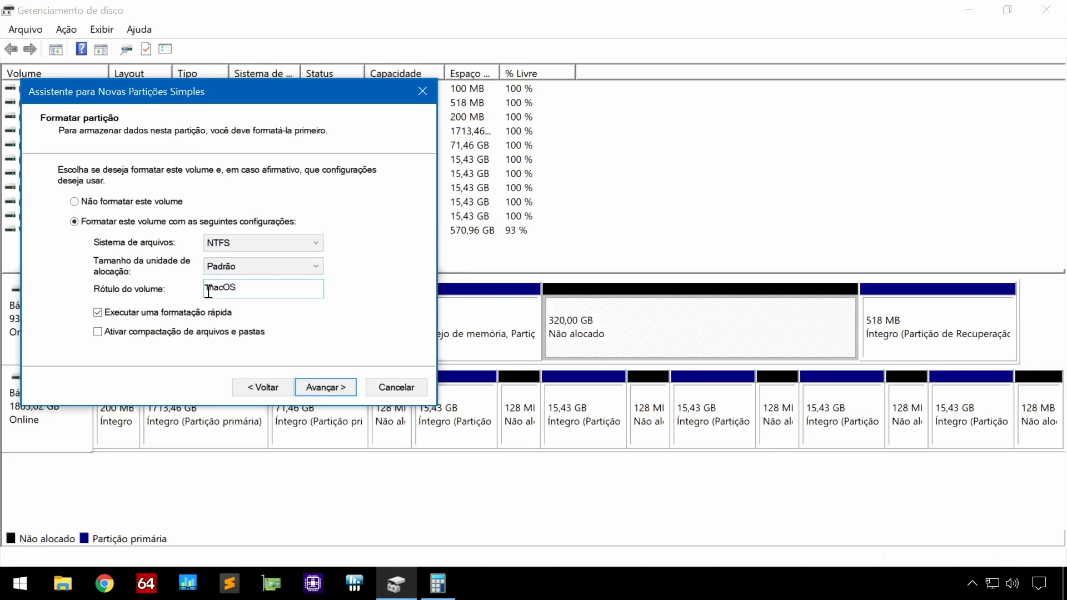
left_click(339, 388)
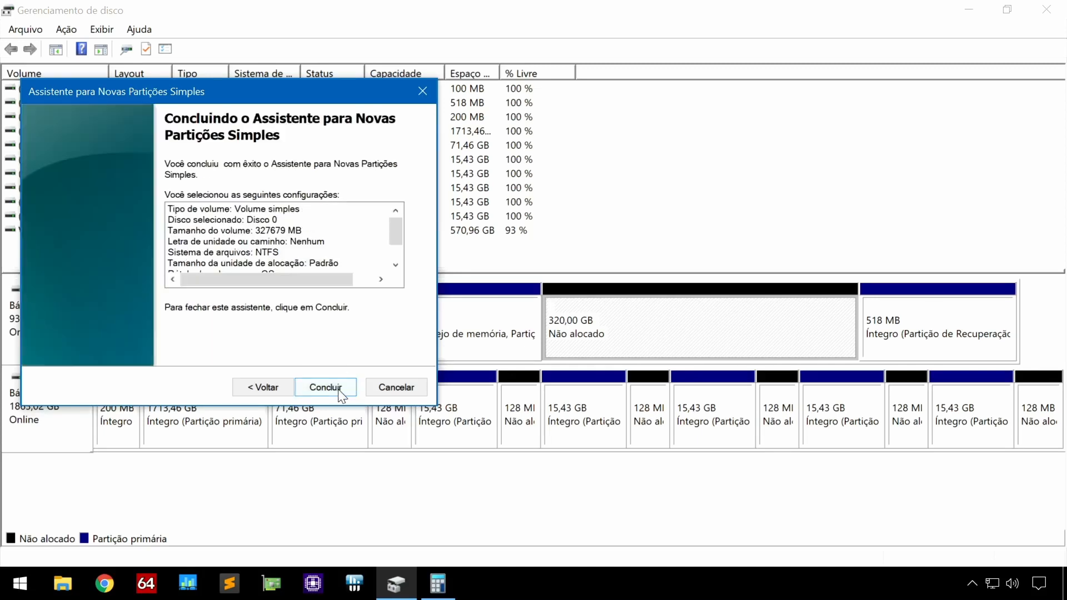
left_click(340, 388)
- Select the new macOS partition and open File Explorer at Este Computador to check which drives are listed
left_click(595, 335)
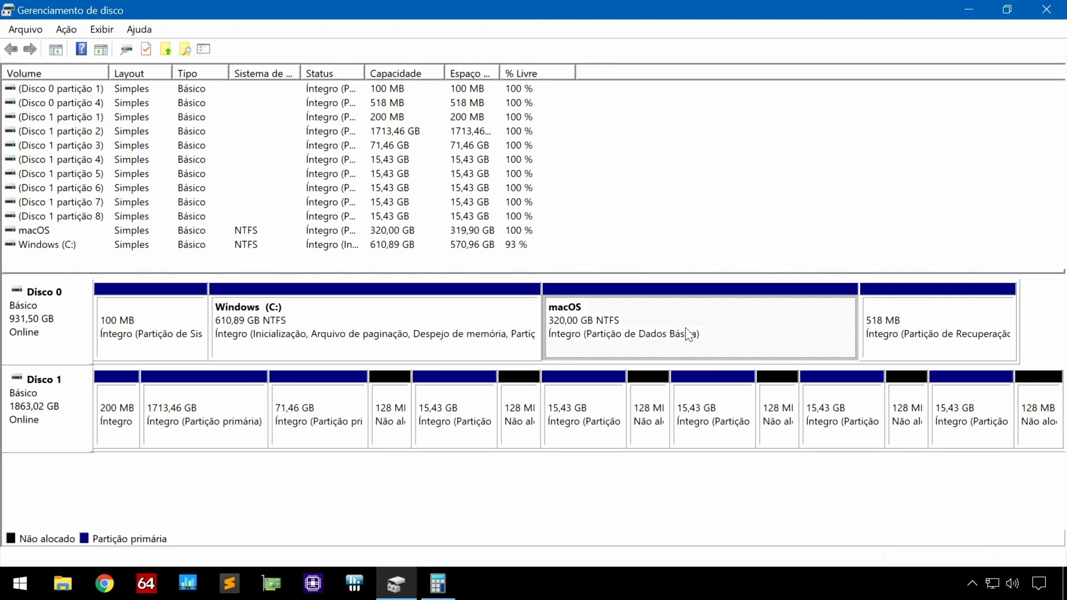
key("super+e")
left_click_drag(528, 61, 626, 63)
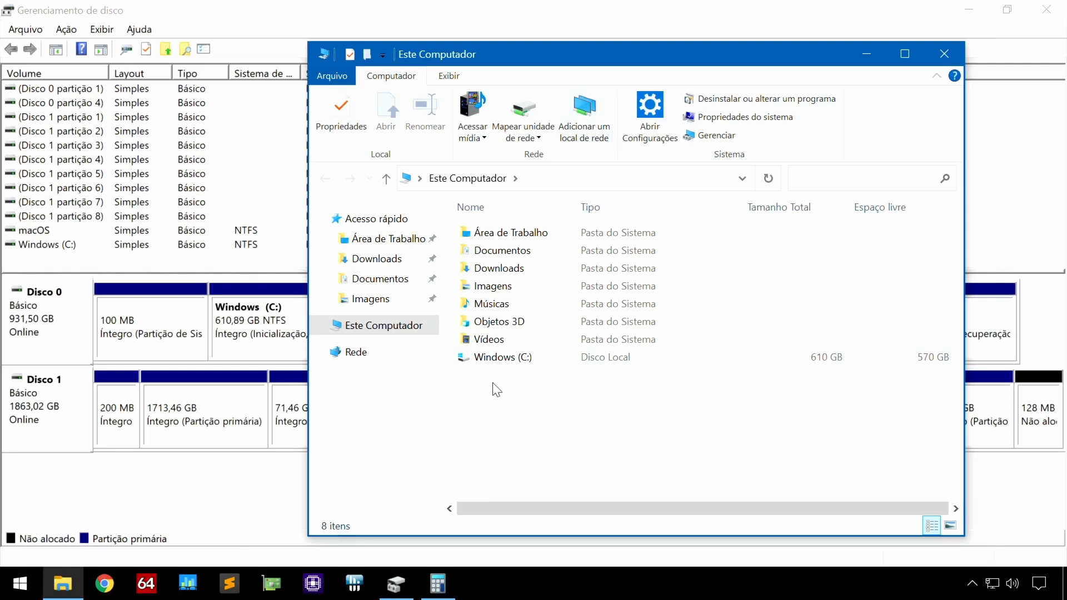
- Close File Explorer, compare the Windows (C:) and macOS partitions on Disco 0, and close Disk Management and the Calculator
key("alt+F4")
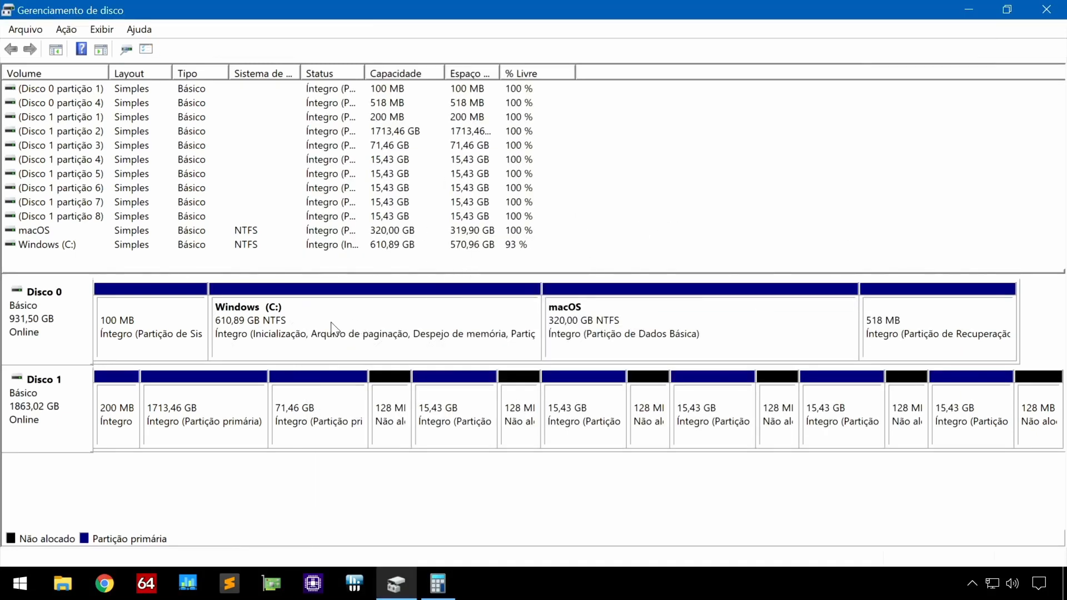
left_click(647, 332)
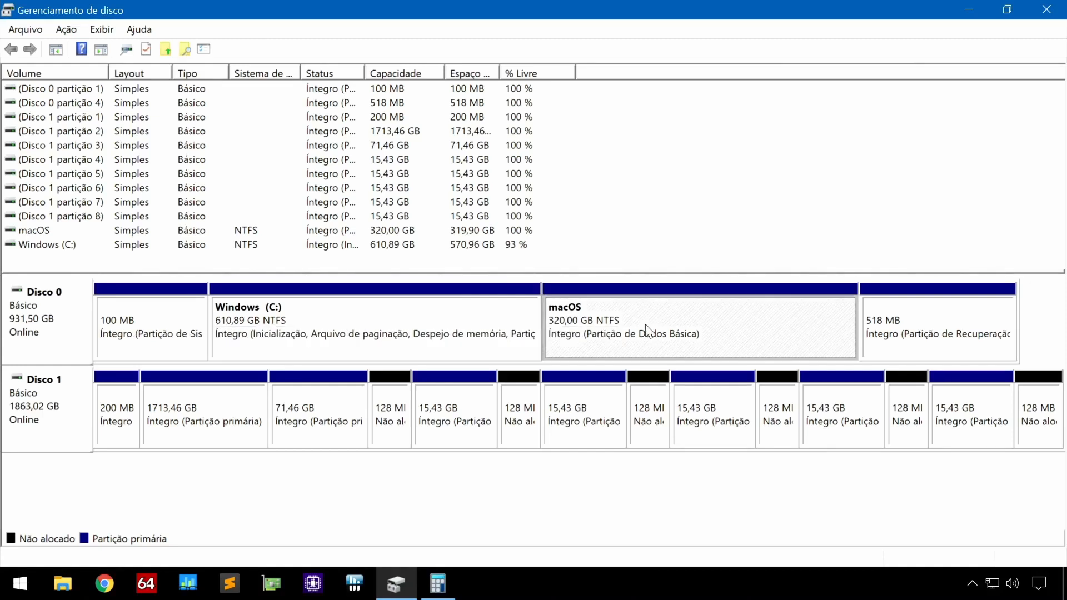
left_click(445, 328)
left_click(605, 327)
left_click(432, 327)
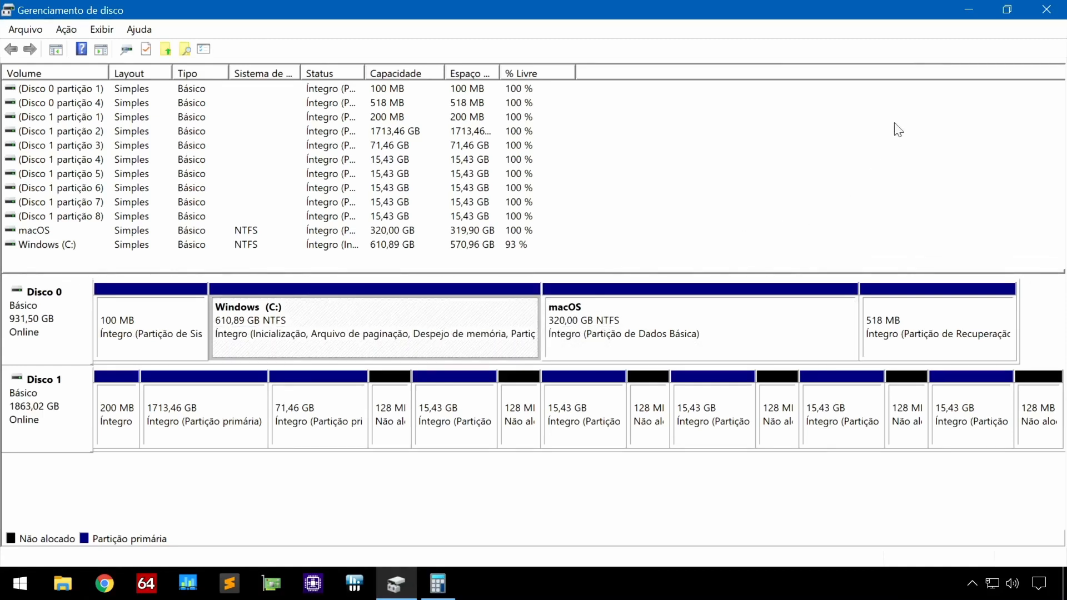
left_click(1052, 10)
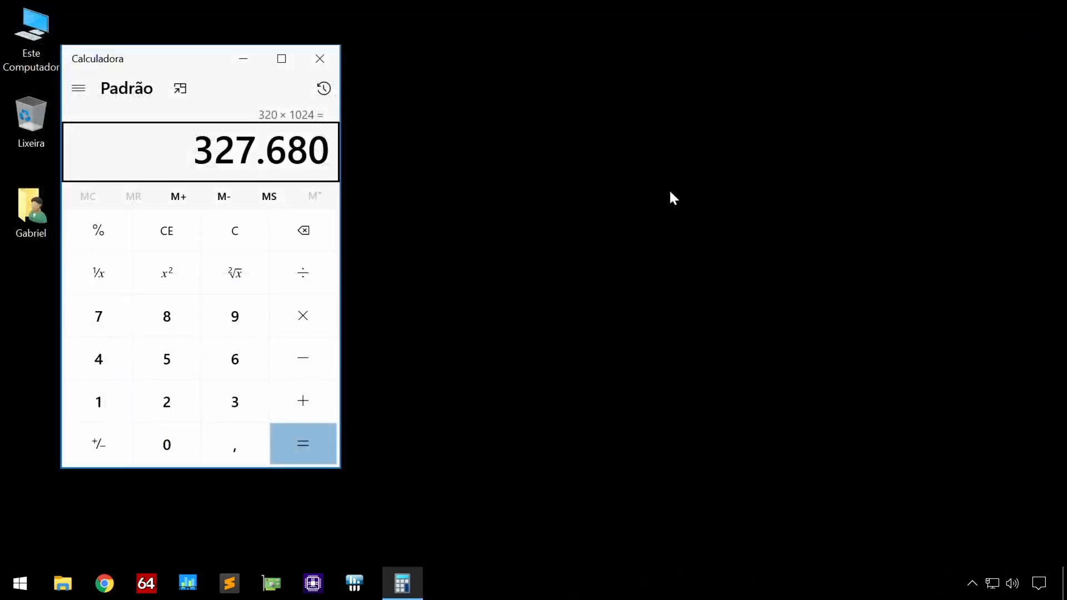
left_click(329, 67)
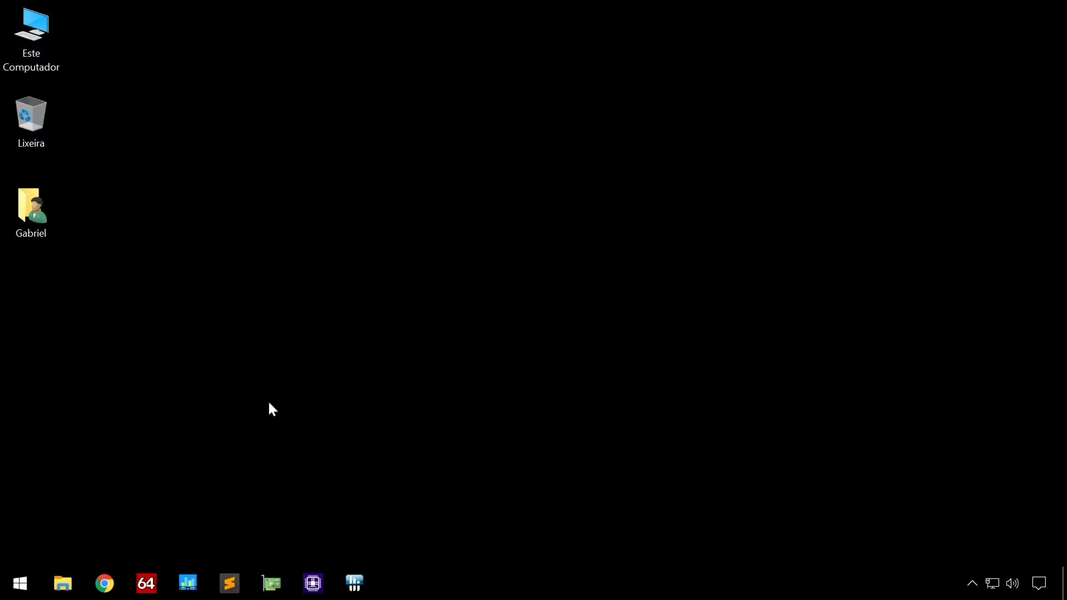
- Open the Command Prompt as administrator and start diskpart
key("super")
type("cmd")
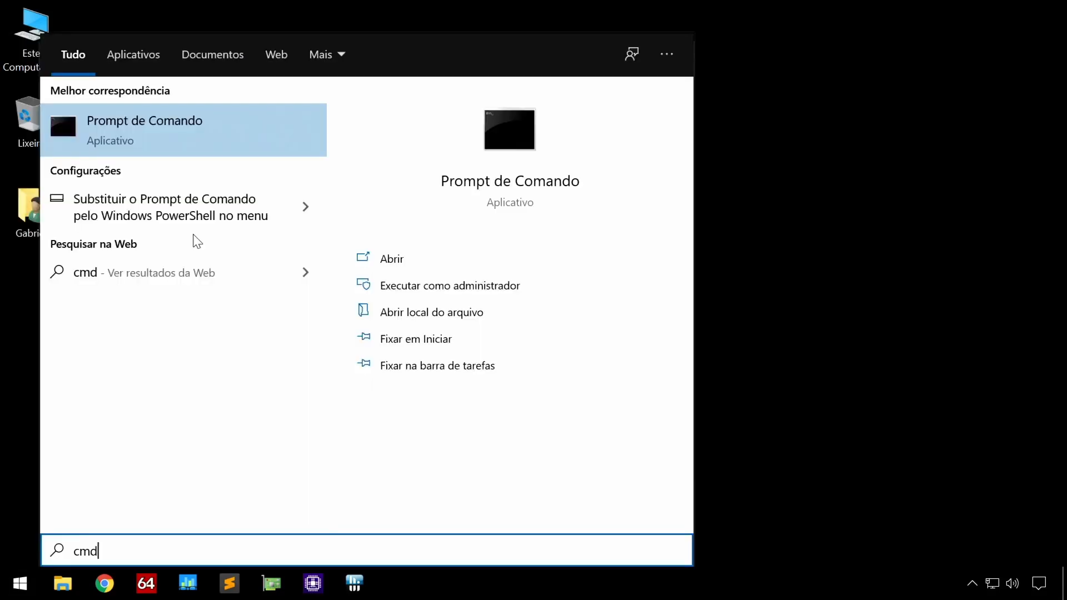
right_click(159, 134)
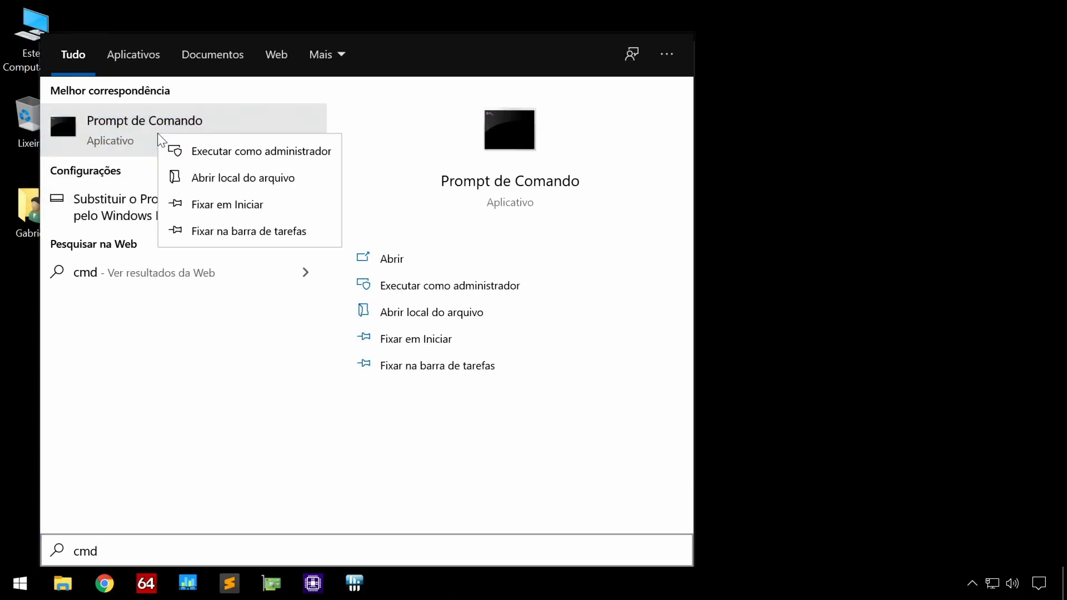
left_click(222, 153)
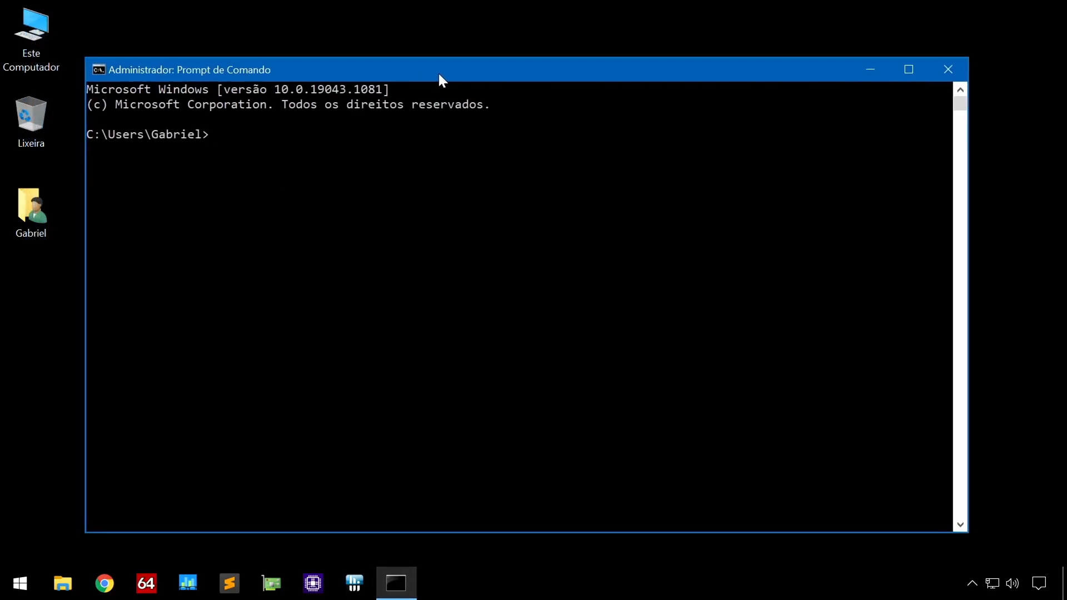
type("diskpart")
key("Return")
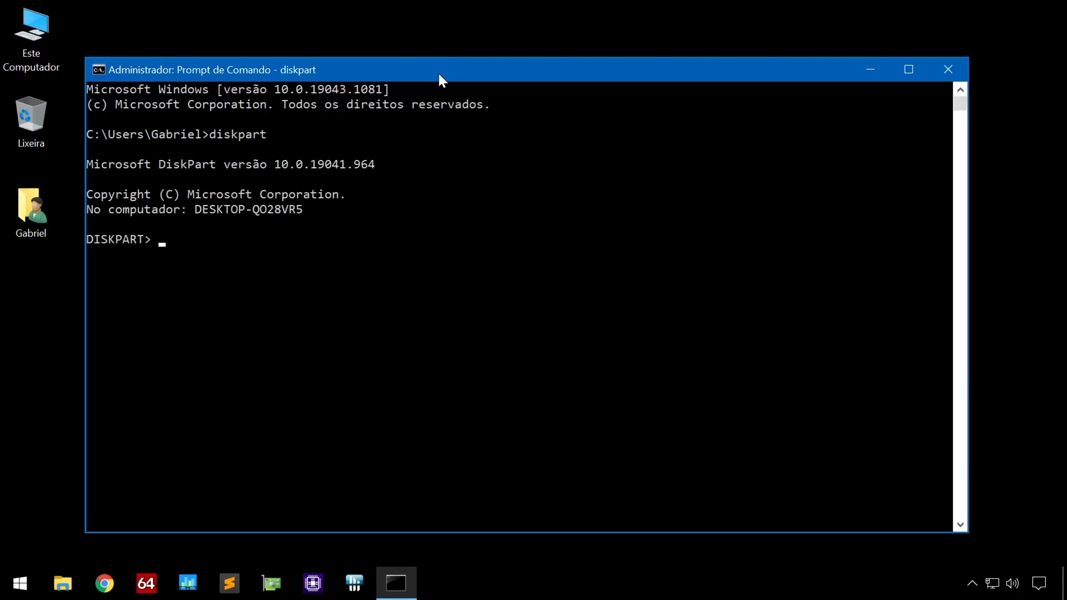
- In diskpart, list the disks, select disk 0 and list its partitions
type("list disk")
key("Return")
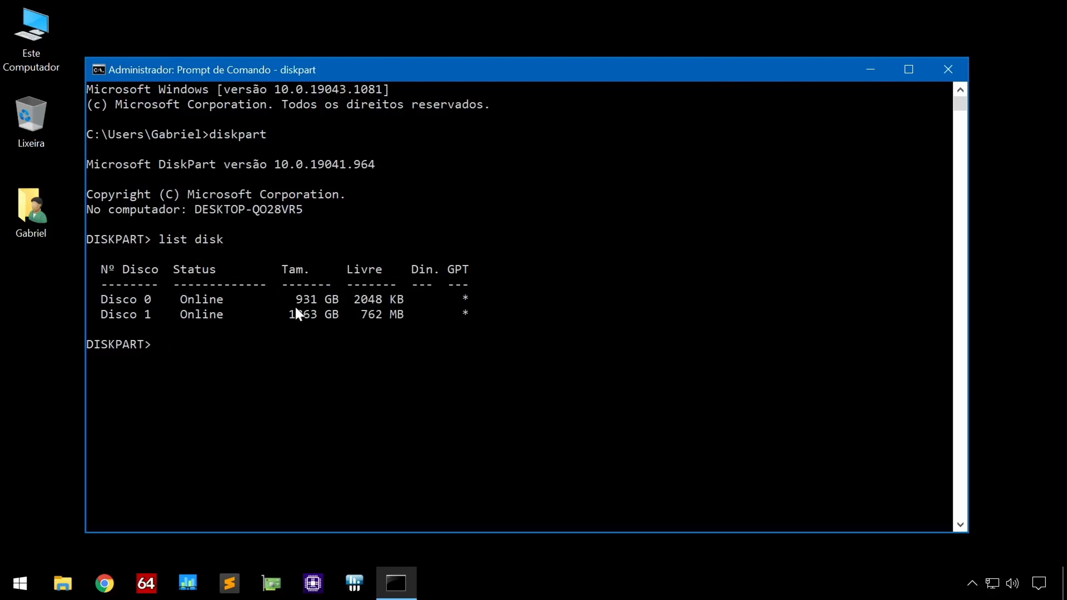
type("sel disk 0")
key("Return")
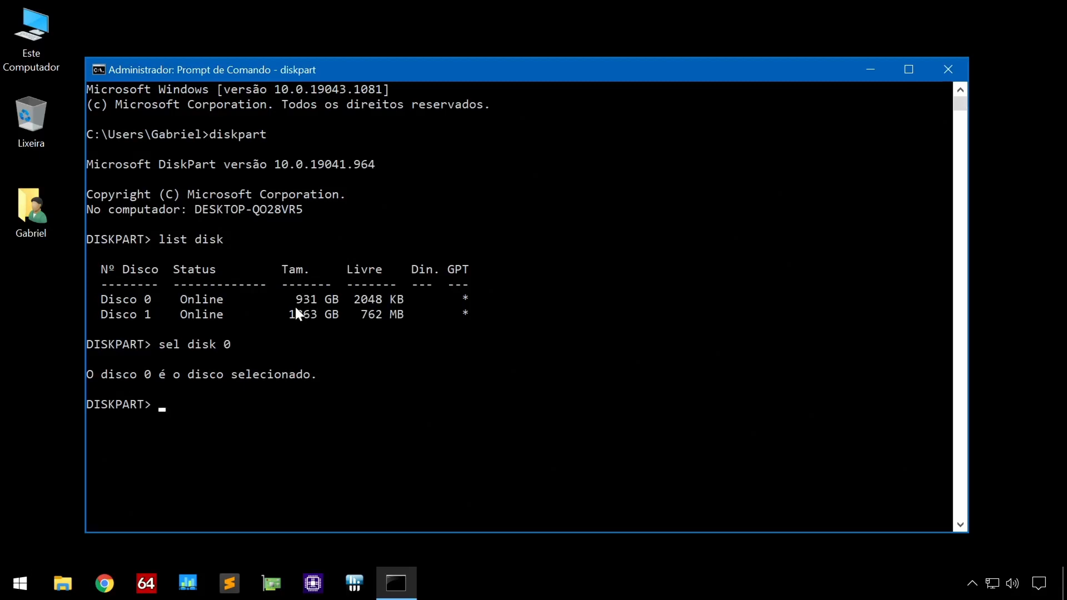
type("list part")
key("Return")
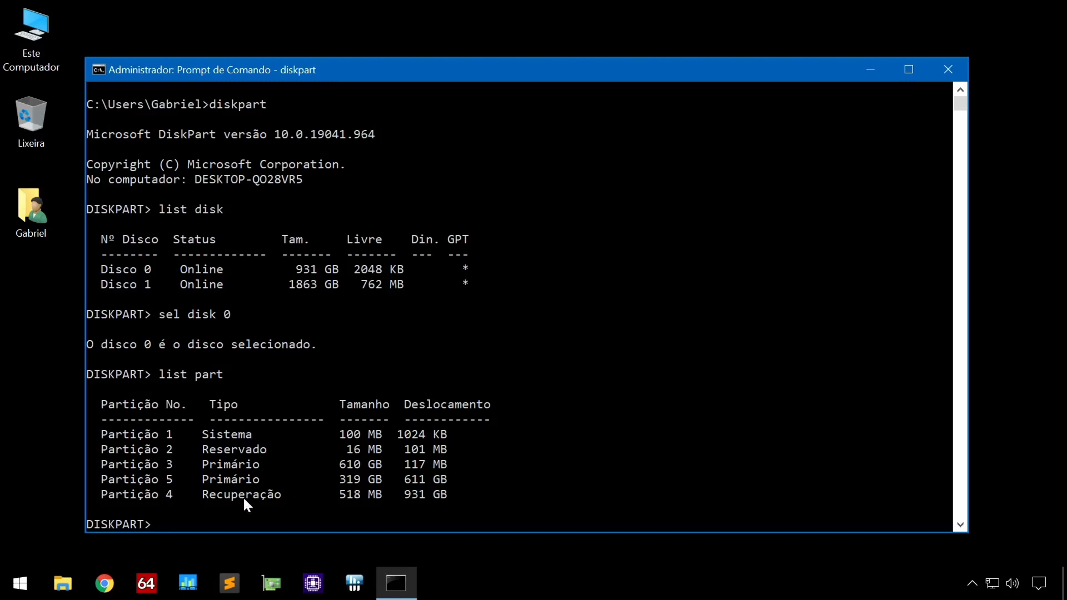
- Select partition 1, the 100 MB system partition, and assign it a drive letter
type("sel part 1")
key("Return")
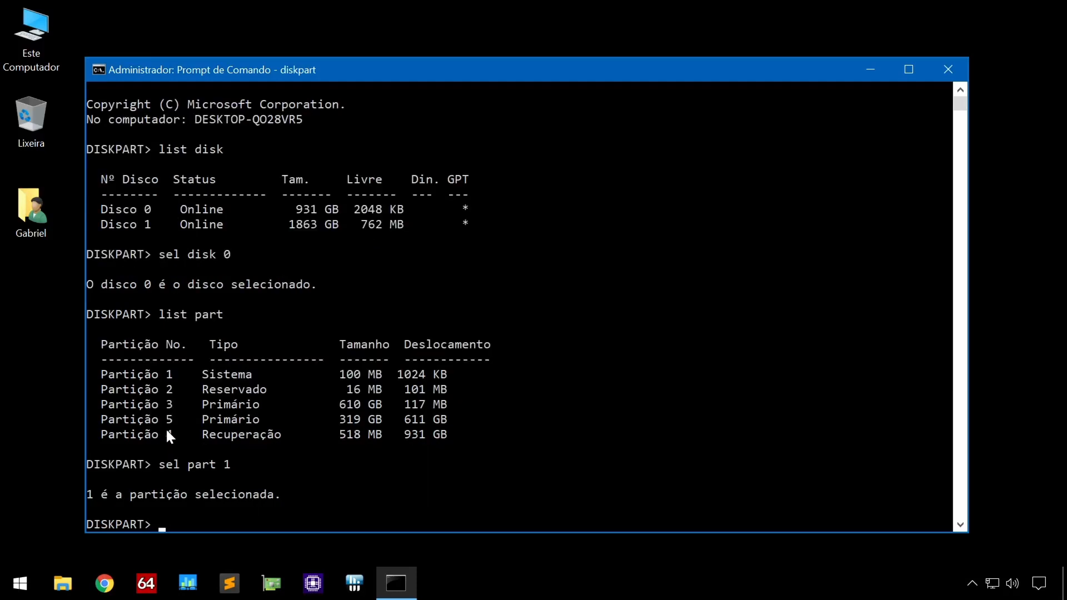
type("assign")
key("Return")
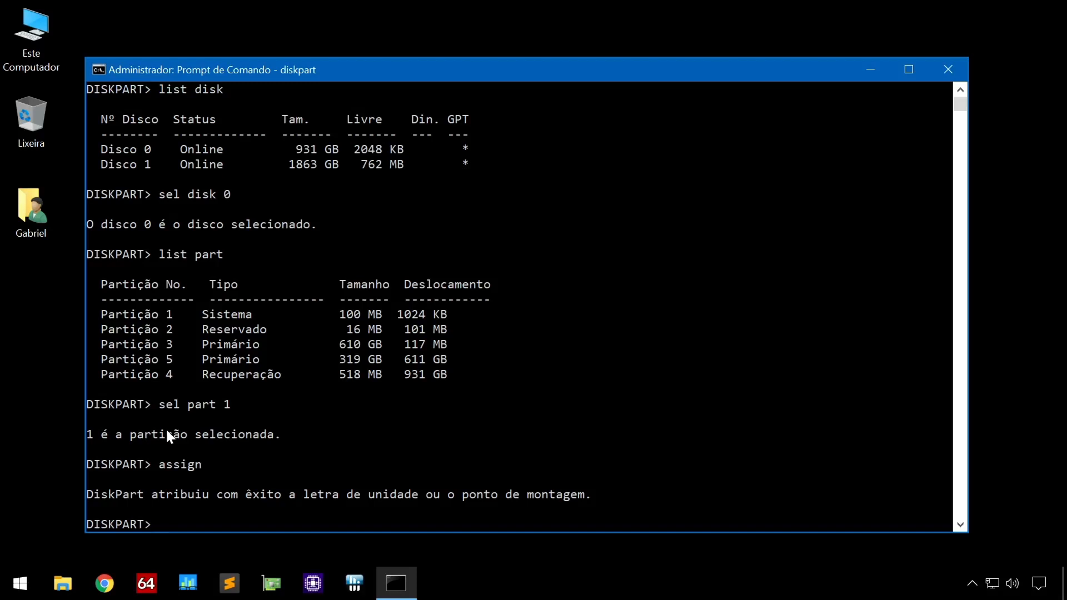
- Examine the EFI folder on Disco Local (D:) in File Explorer, return to Este Computador and close the window
left_click(44, 51)
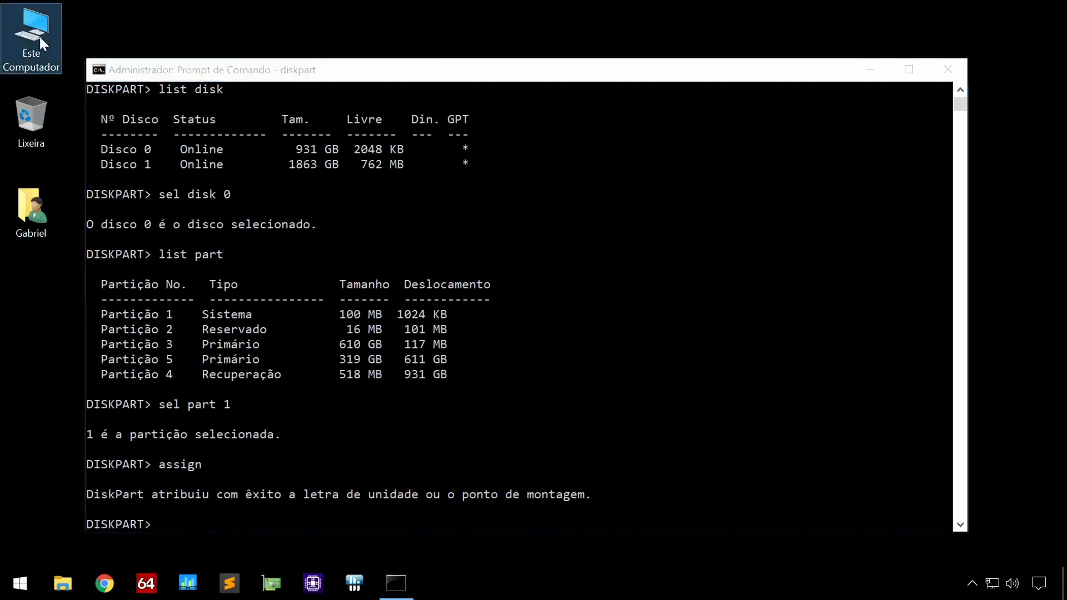
double_click(39, 34)
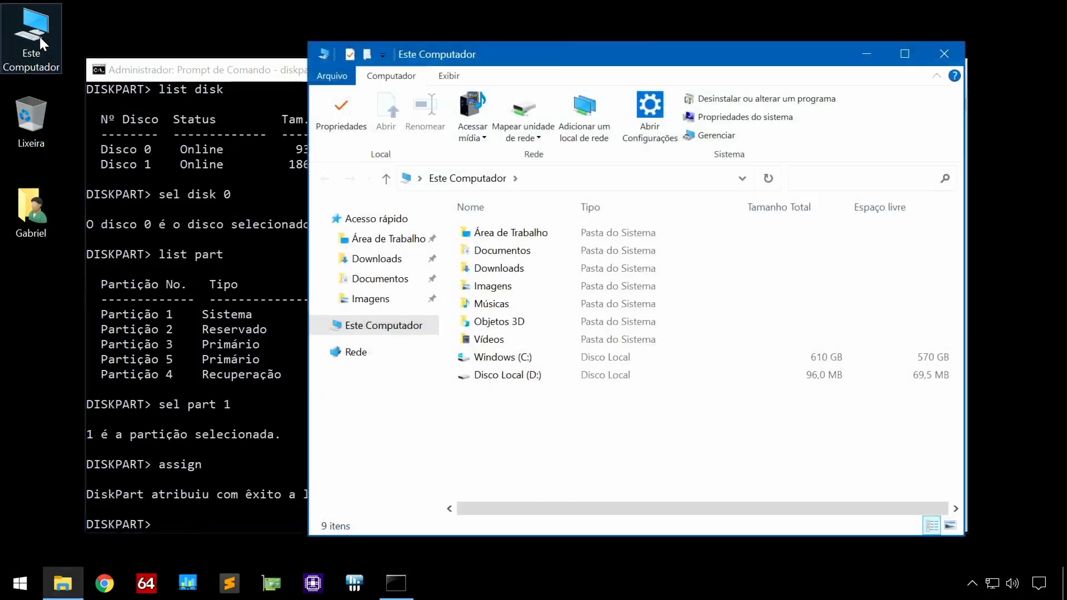
left_click(499, 378)
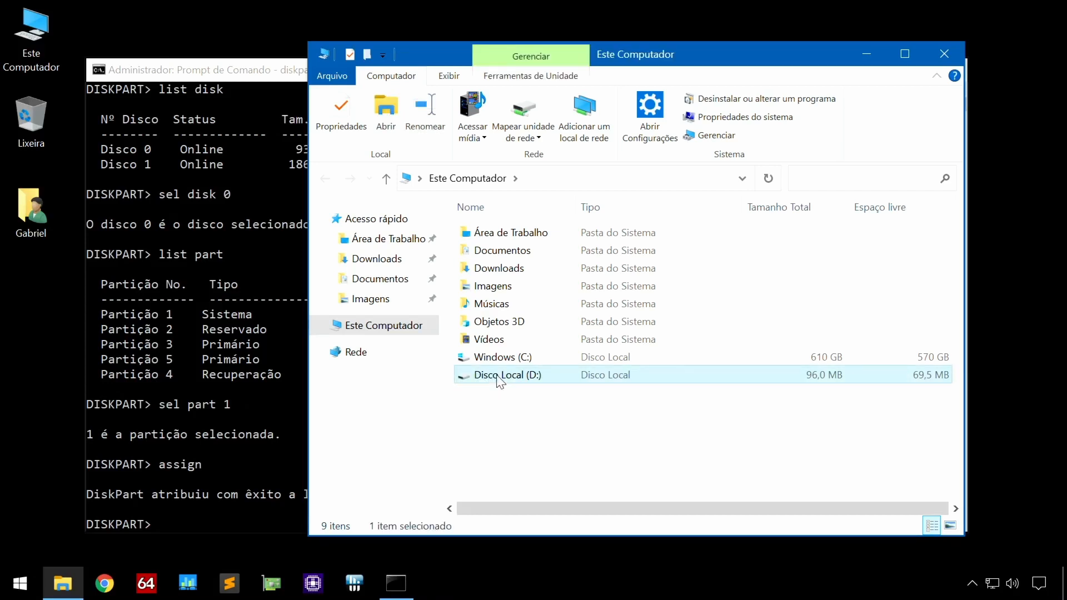
double_click(498, 381)
double_click(507, 238)
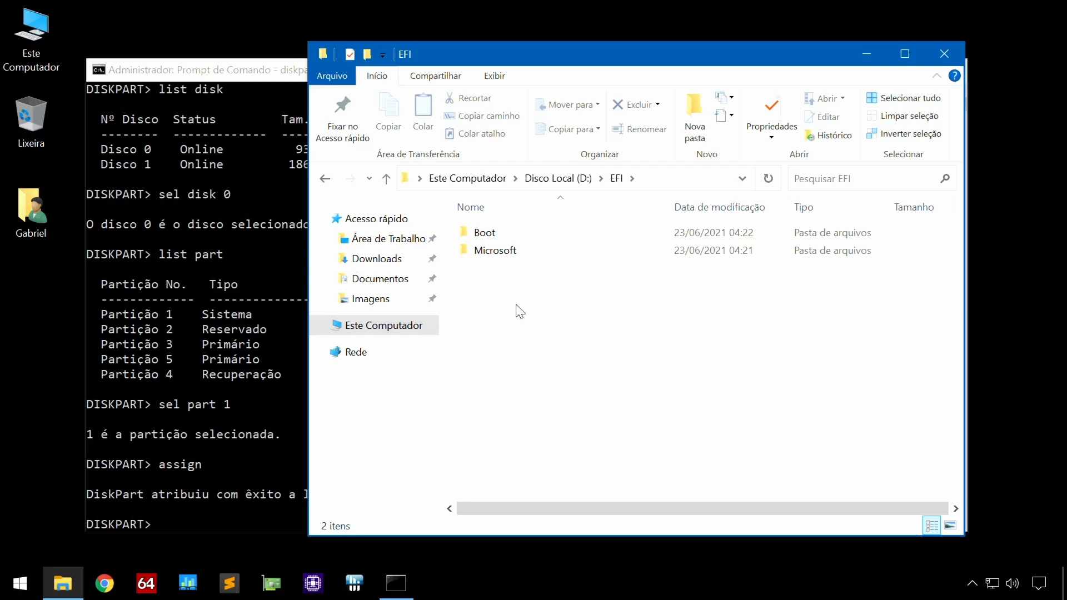
left_click(566, 179)
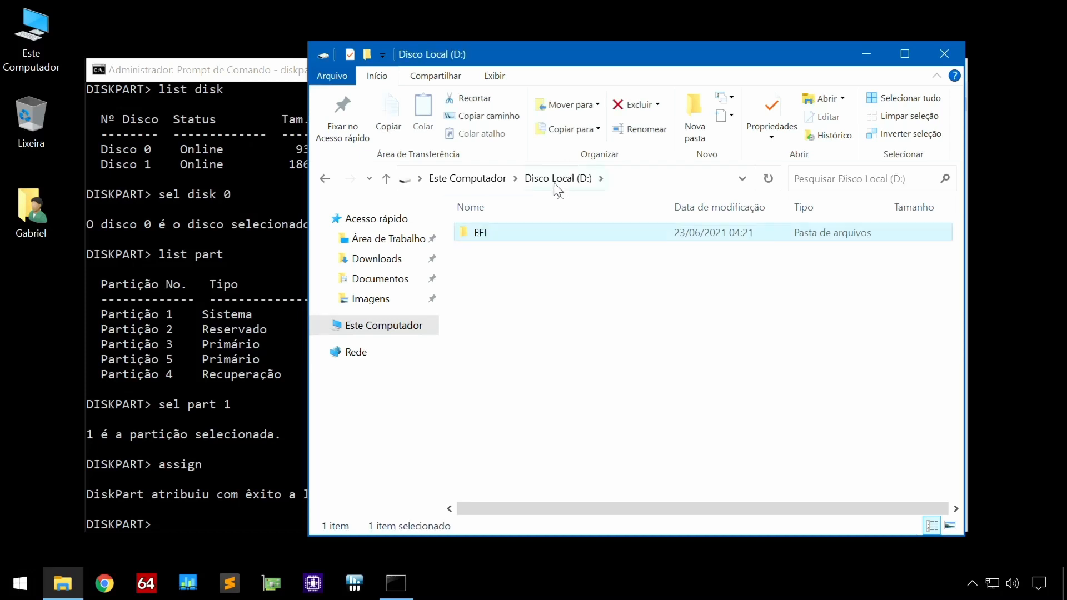
left_click(469, 179)
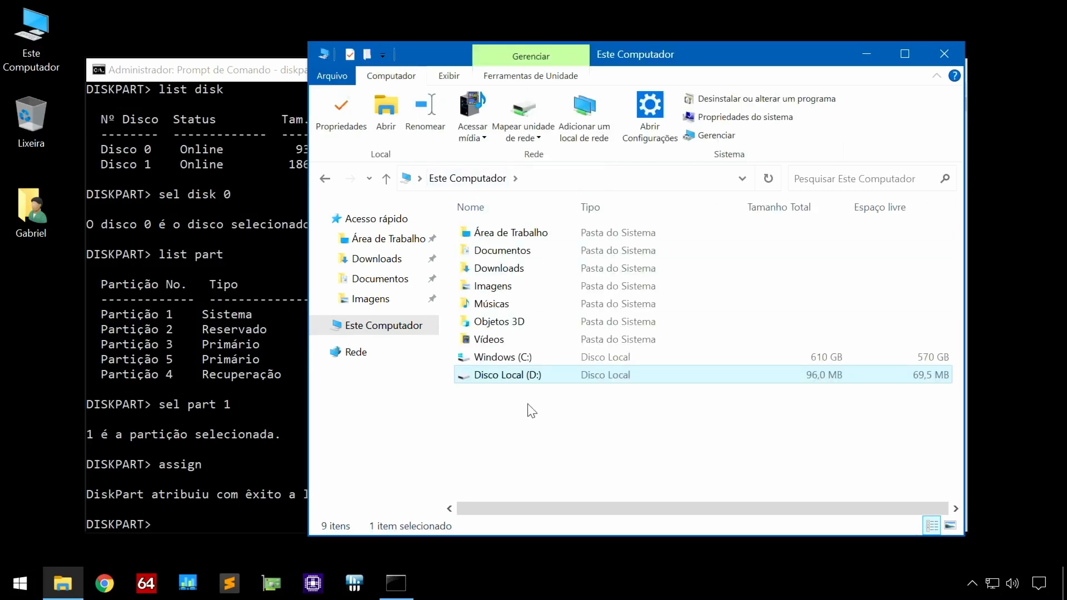
left_click(531, 424)
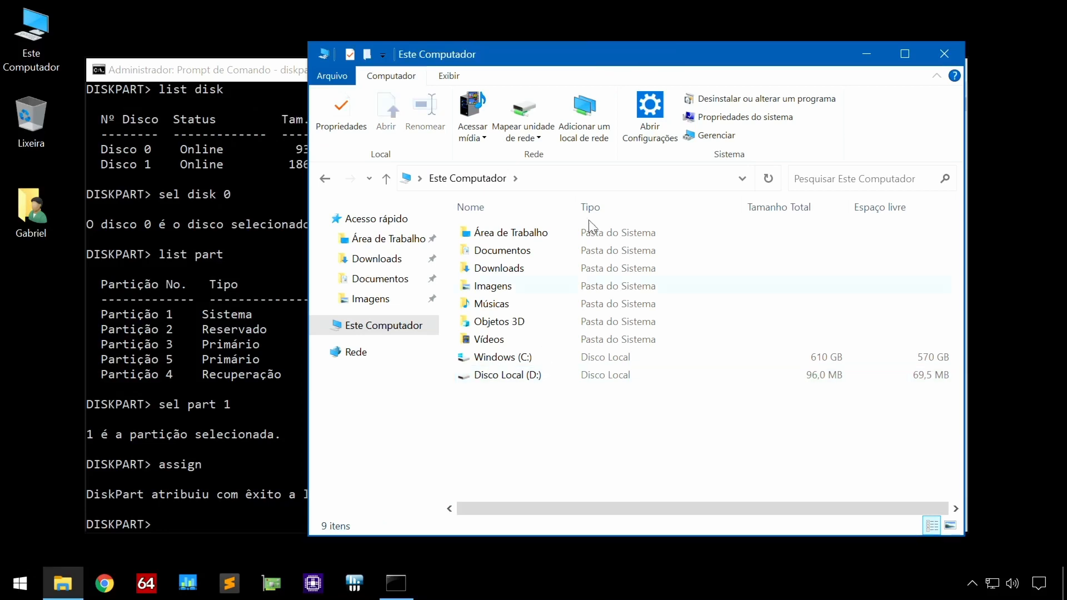
left_click_drag(646, 52, 551, 41)
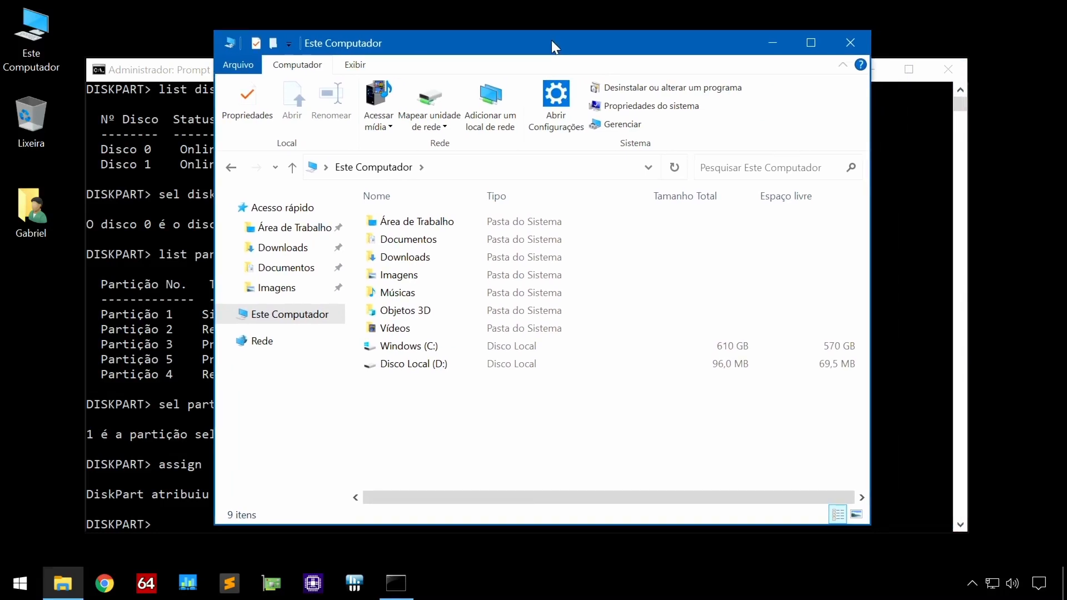
left_click(850, 43)
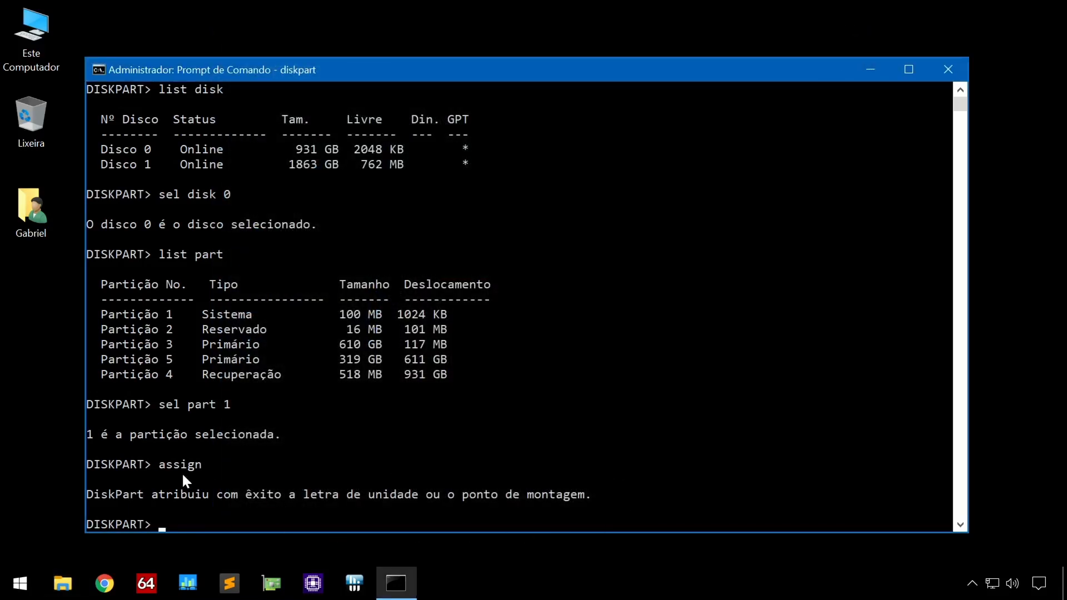
- Remove the drive letter from the system partition, and exit diskpart and the Command Prompt
type("remove")
key("Return")
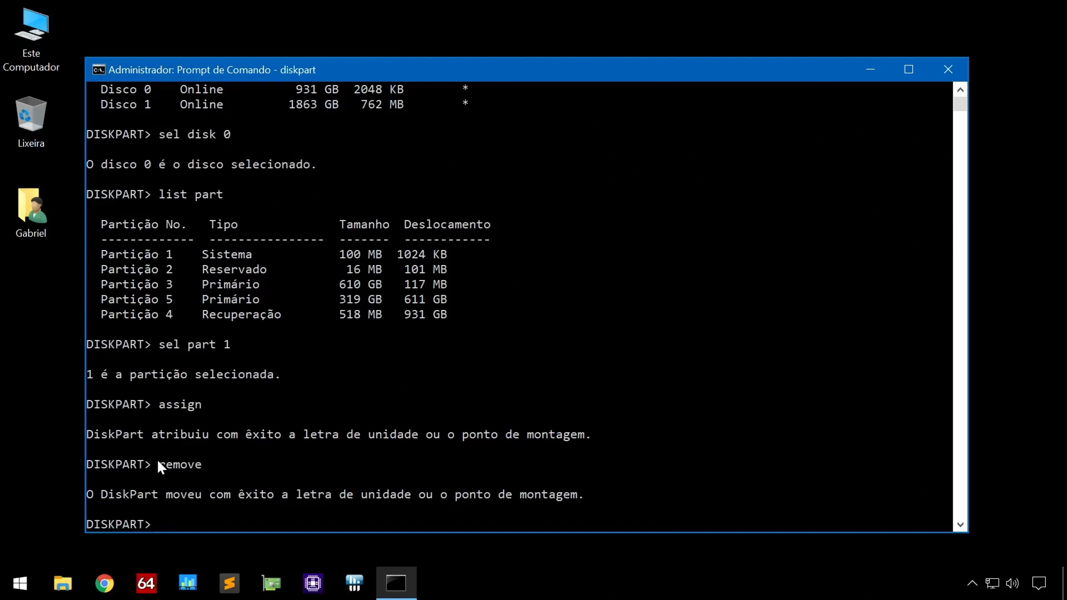
type("exit")
key("Return")
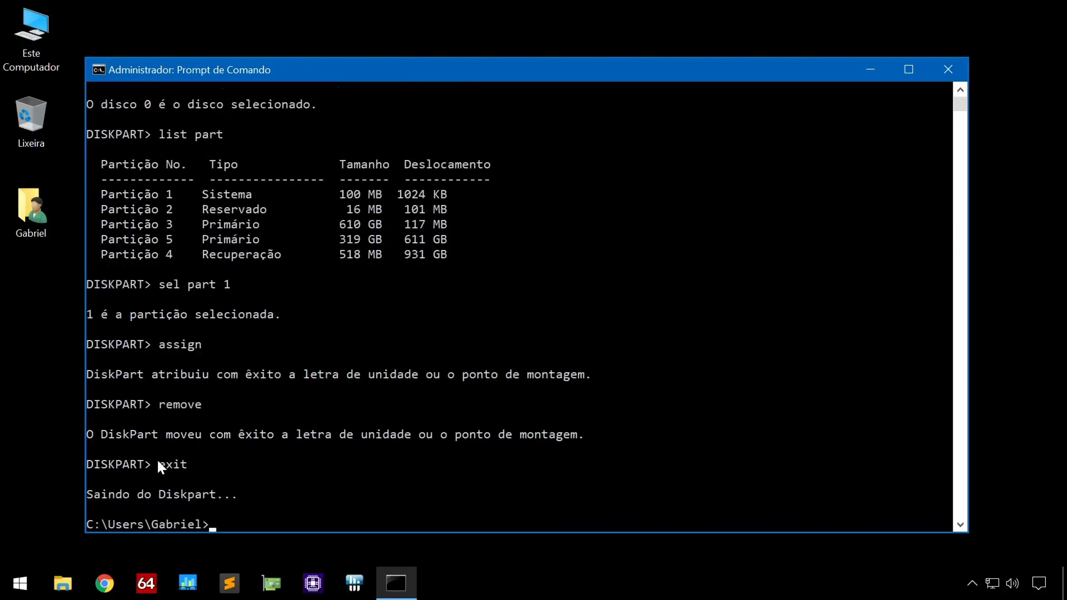
type("exit")
key("Return")
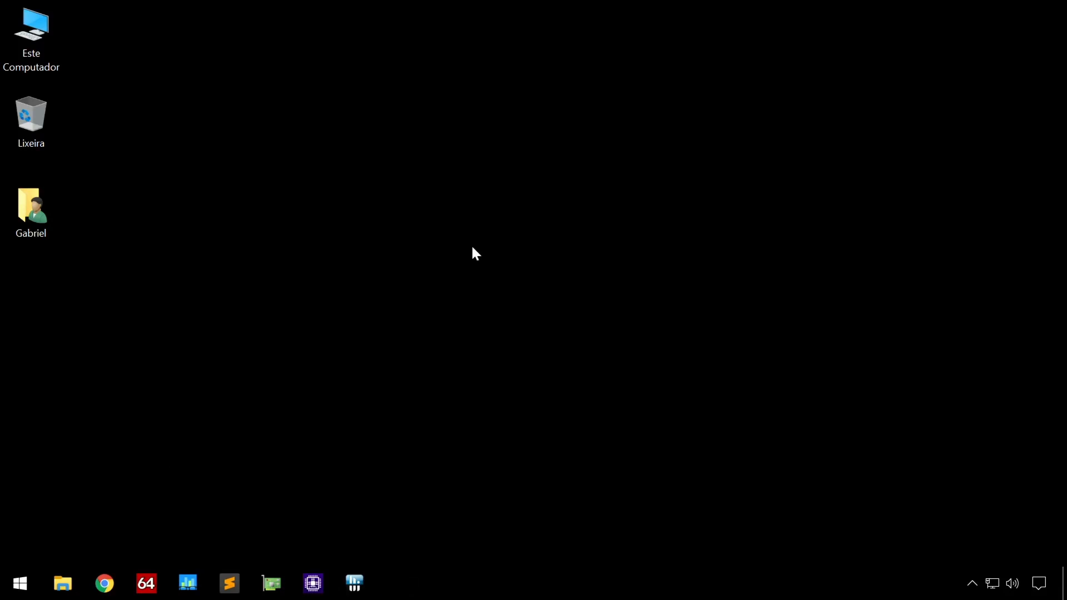
- Restart the computer from the Windows shutdown dialog with the Reiniciar option
key("alt+F4")
key("Down")
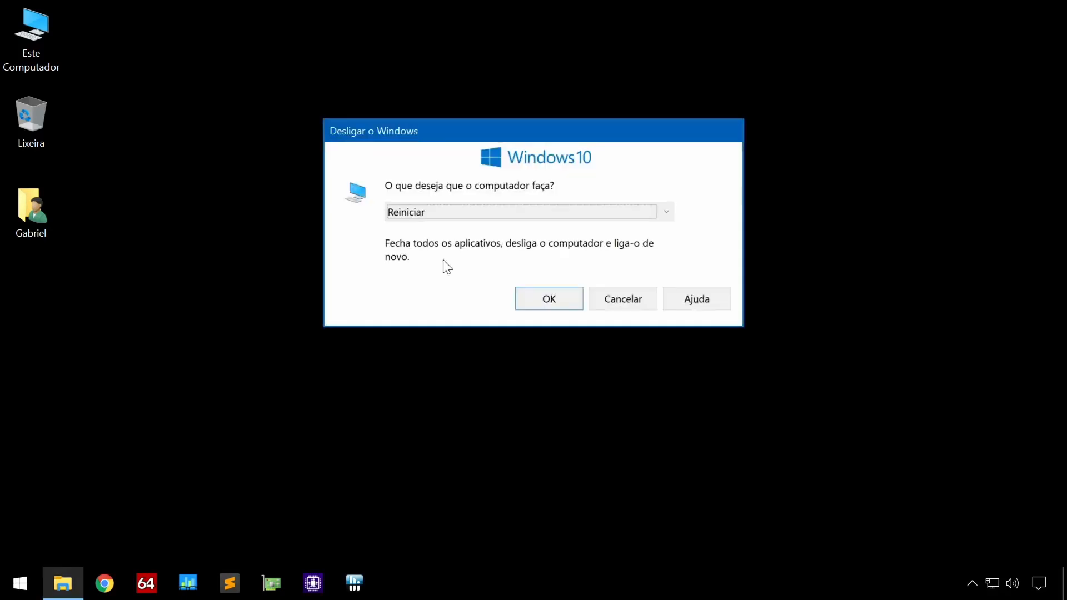
key("Return")
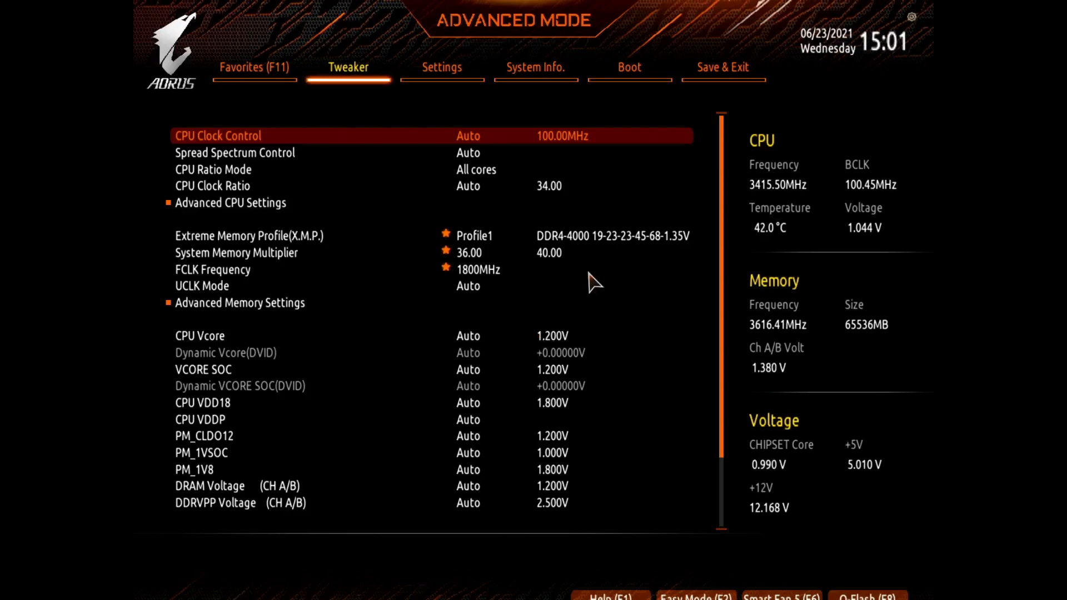
- Examine the choices for Boot Option #1 in the firmware's boot settings and quit without saving
left_click(635, 66)
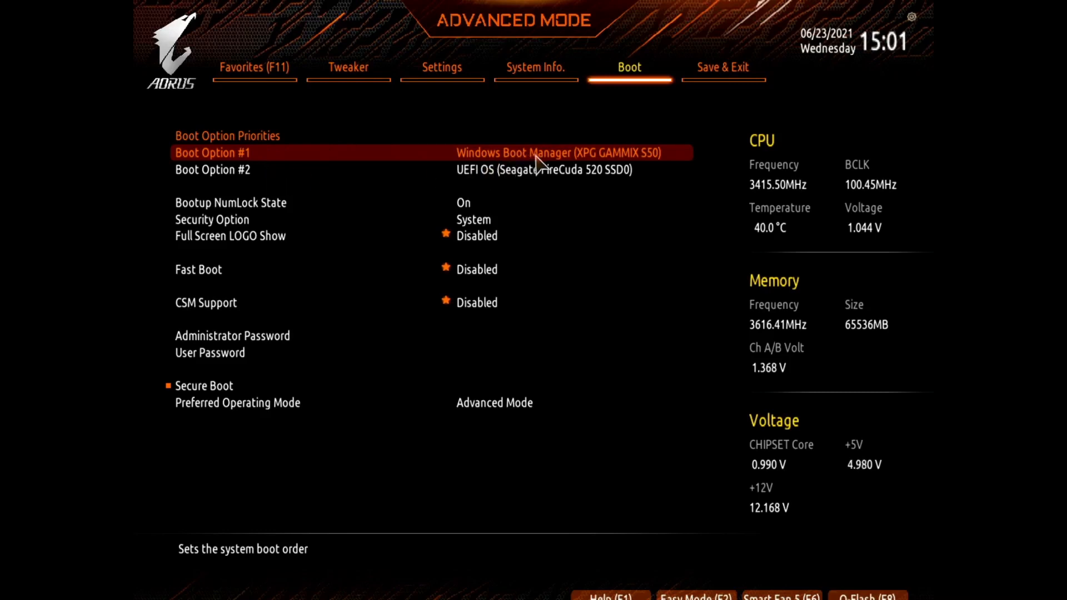
left_click(639, 158)
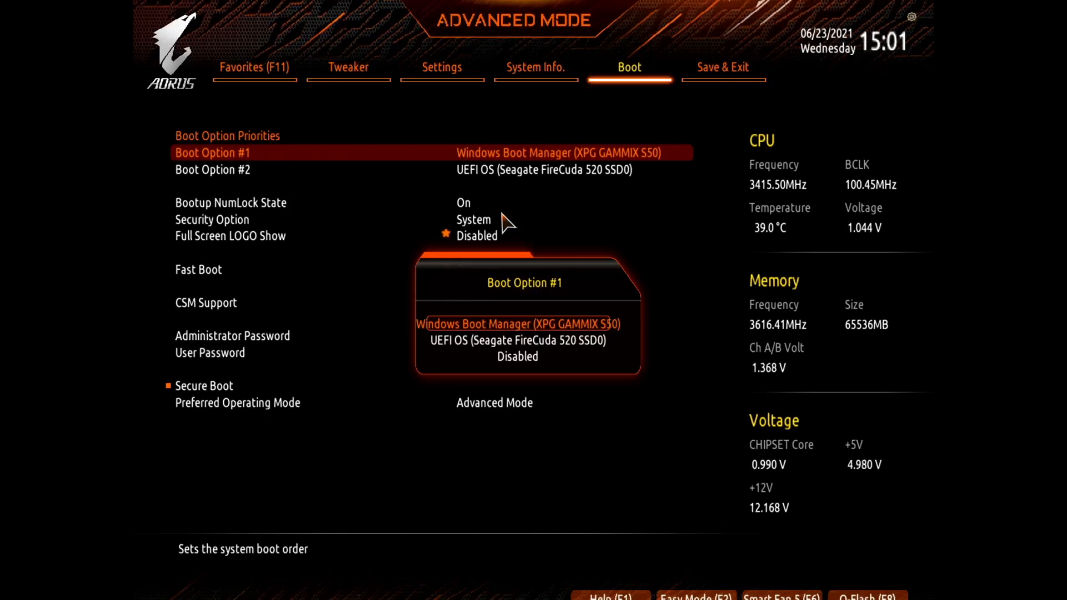
key("Escape")
key("Escape")
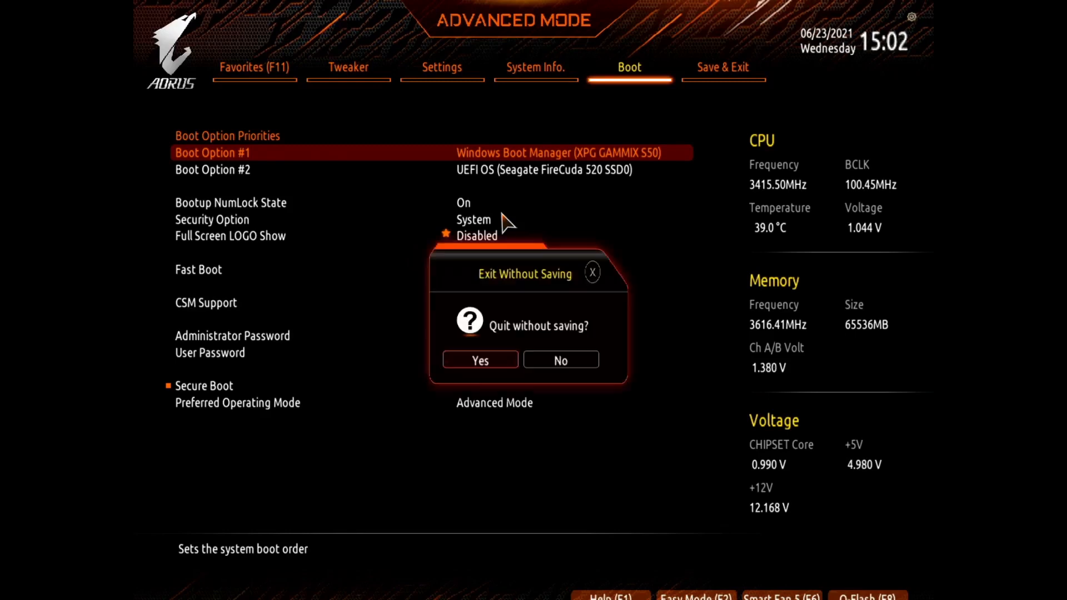
key("Return")
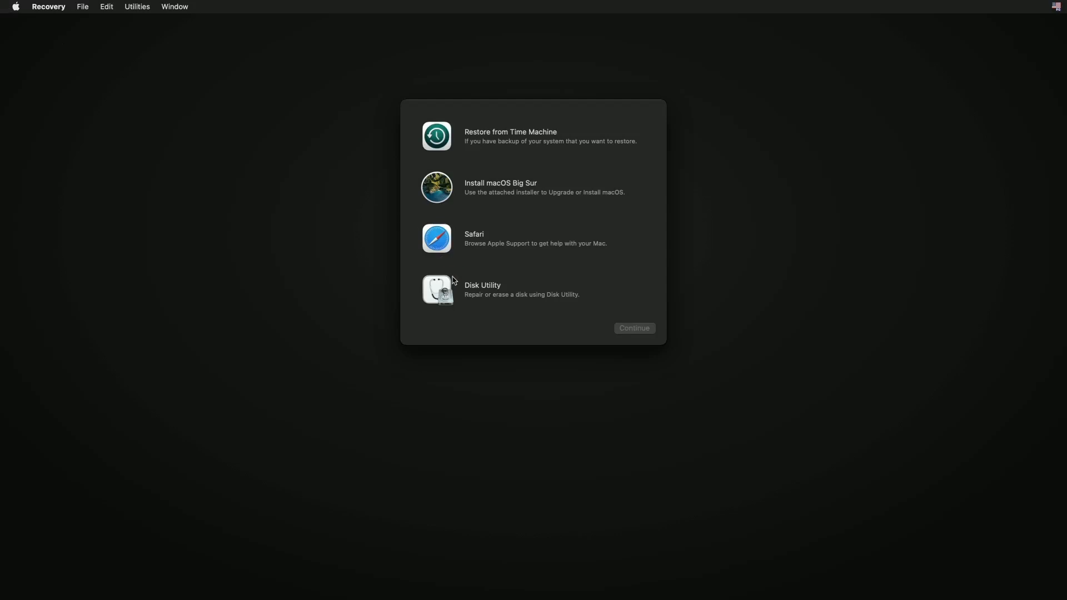
- Open Disk Utility in macOS Recovery, show all devices and select the internal XPG GAMMIX S50 Media disk
double_click(453, 281)
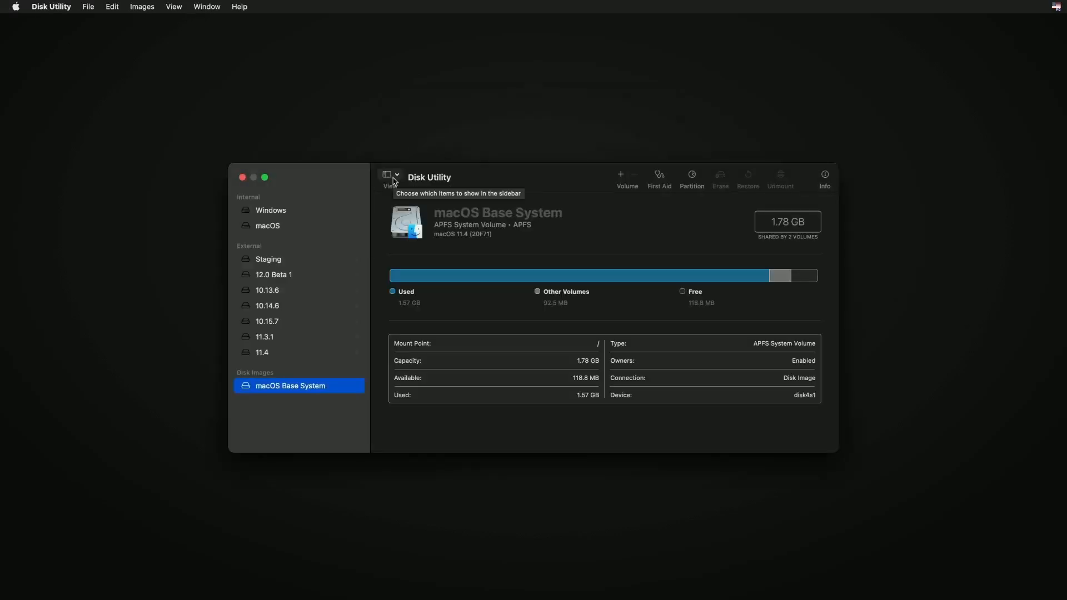
left_click(393, 178)
left_click(414, 220)
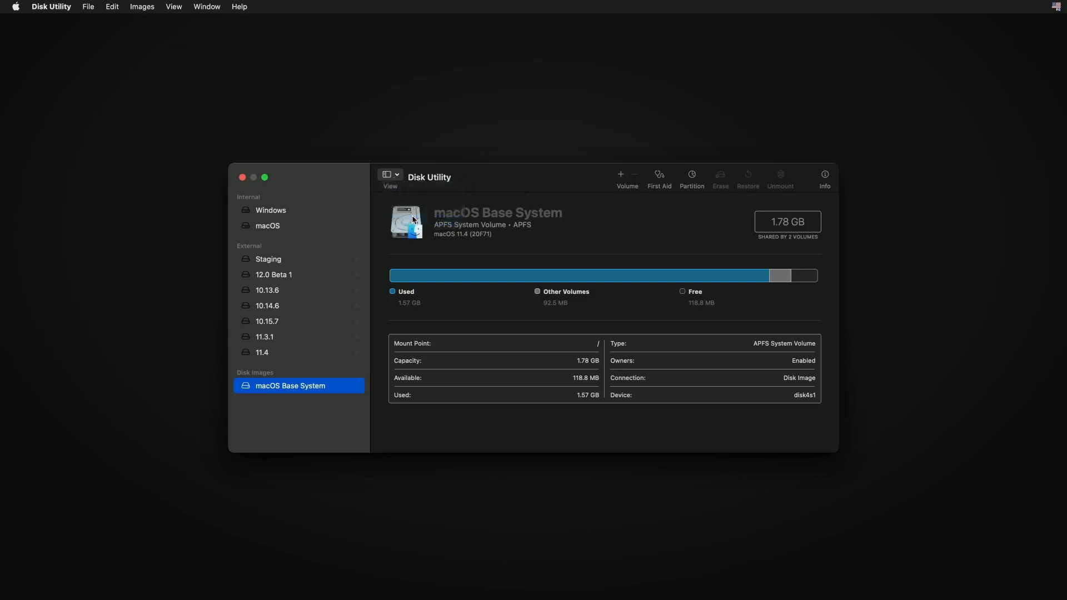
left_click(309, 211)
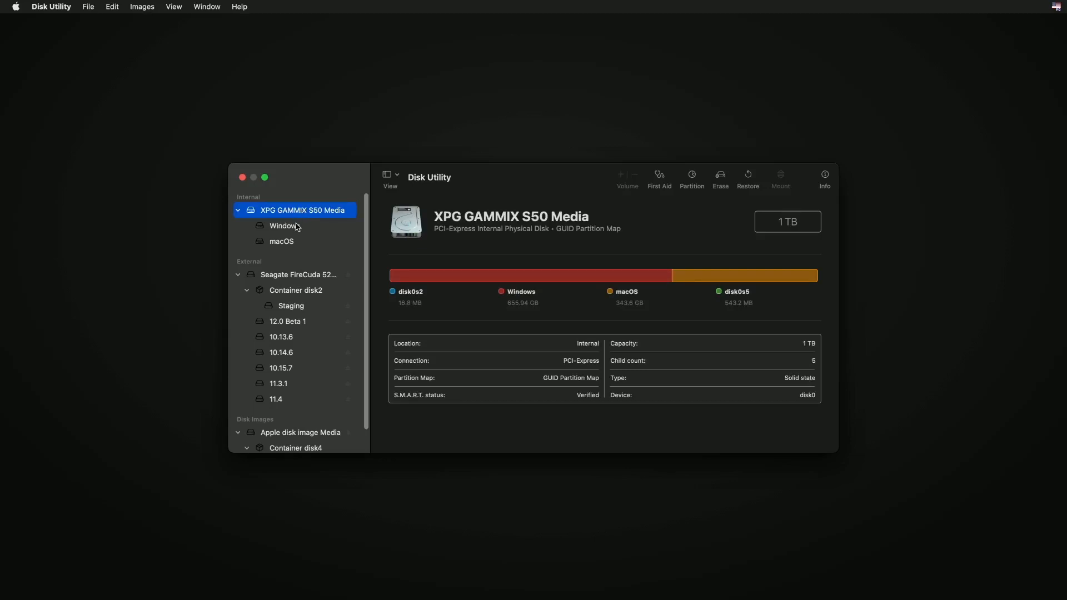
- Erase the internal macOS partition as an APFS volume named macOS, and quit Disk Utility
left_click(298, 226)
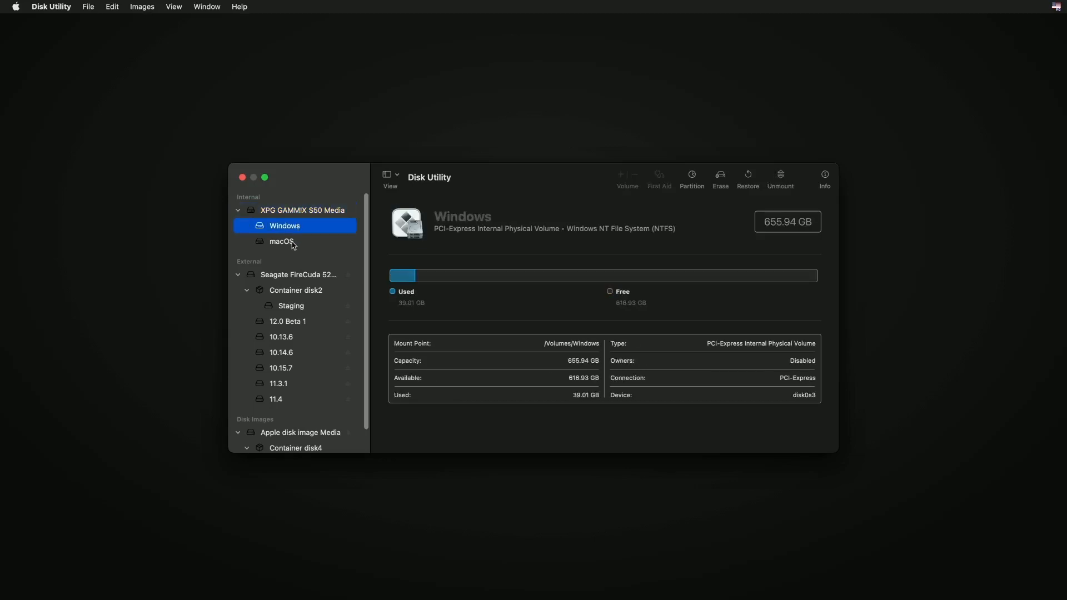
left_click(294, 246)
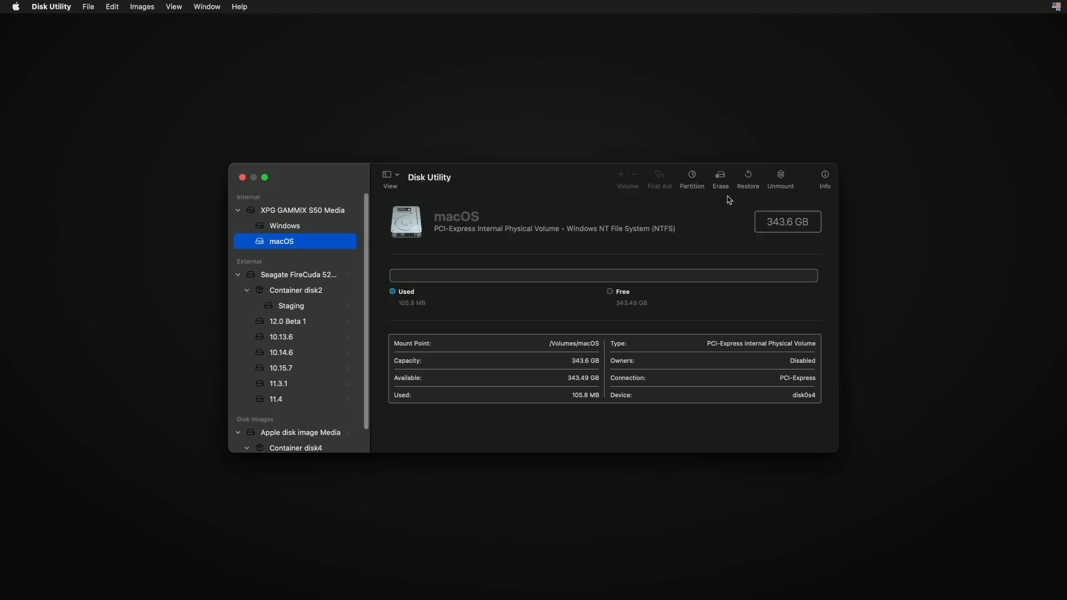
left_click(721, 179)
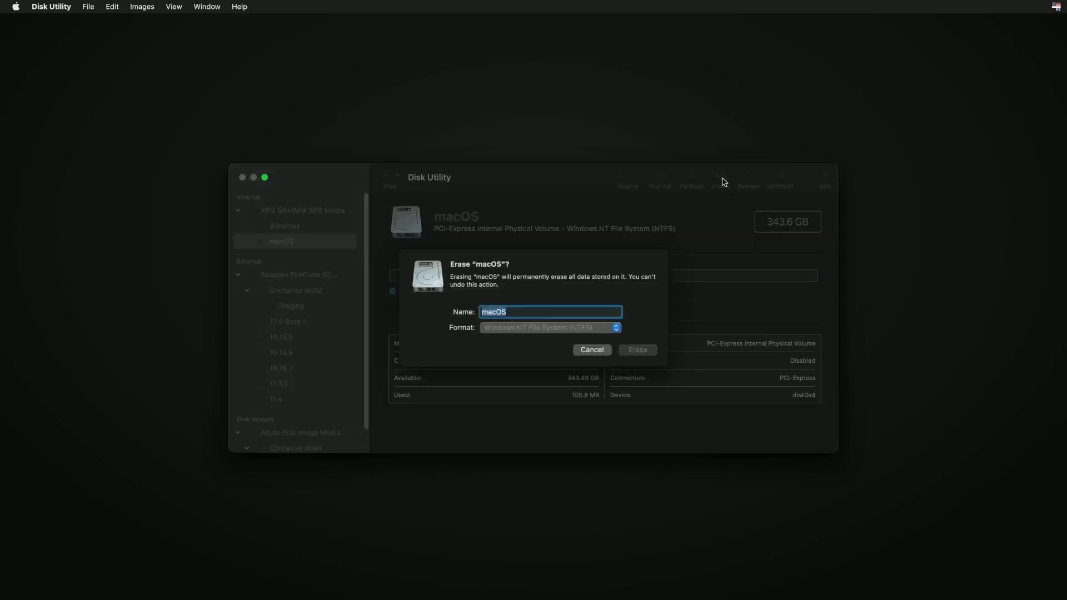
type("macOS")
left_click(572, 329)
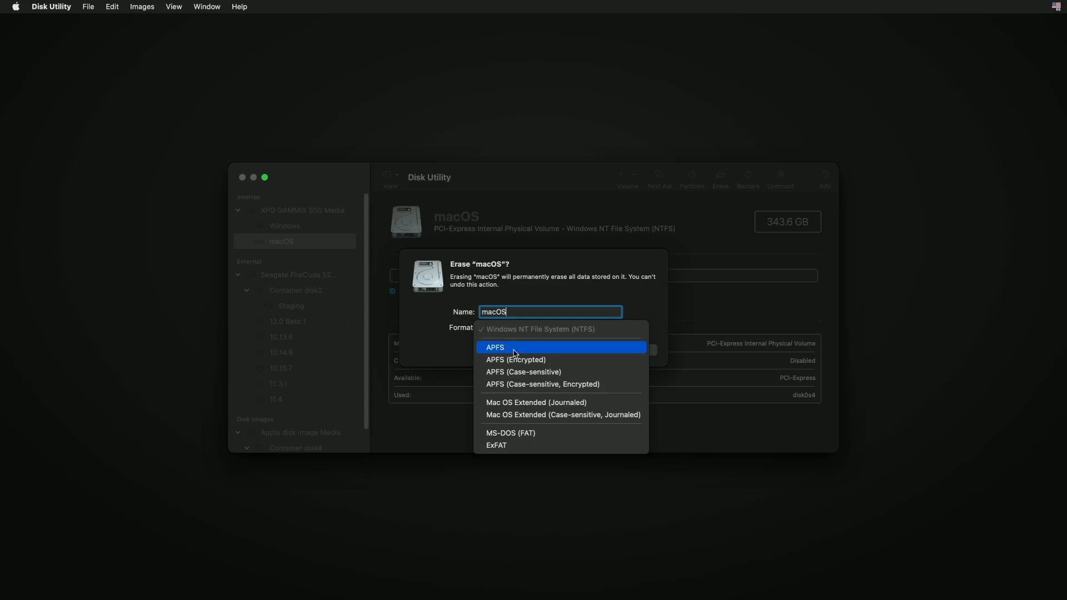
left_click(514, 350)
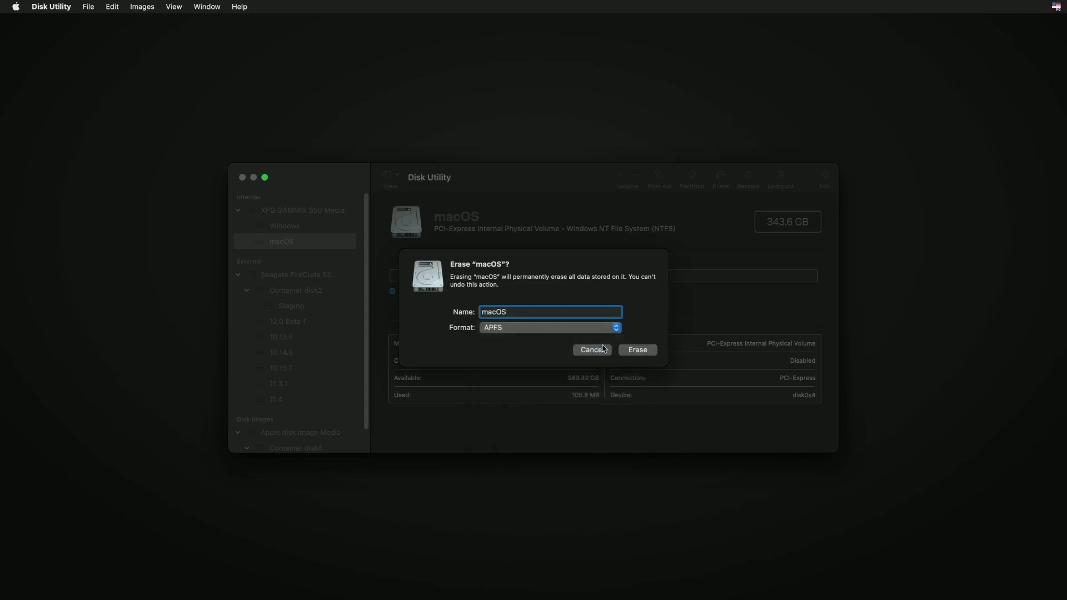
left_click(624, 350)
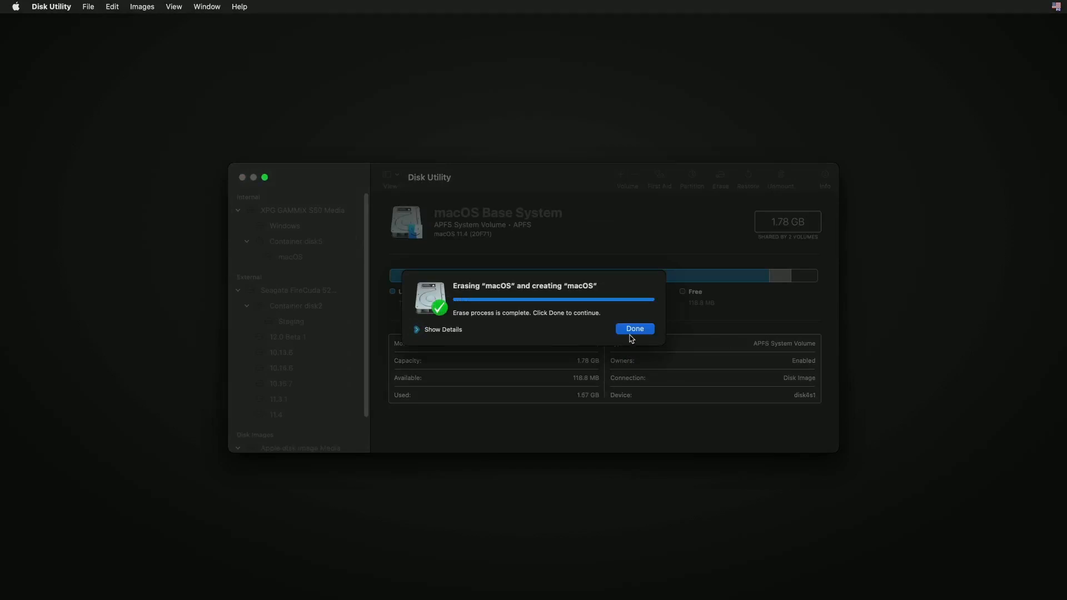
left_click(633, 330)
key("super+q")
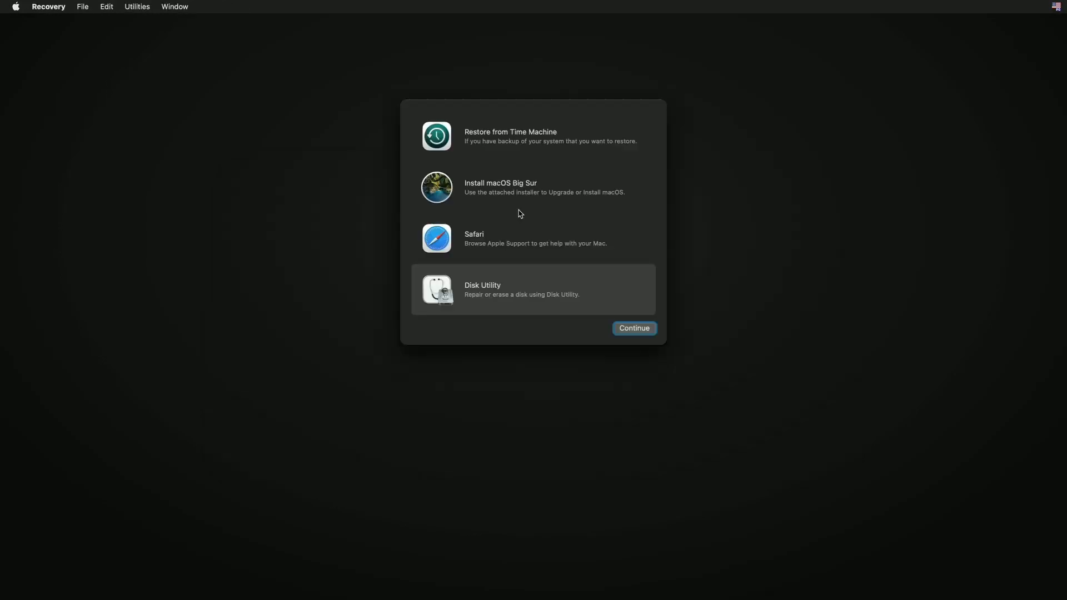
- Start the macOS Big Sur installer, agree to the software license and install onto the macOS disk
left_click(528, 192)
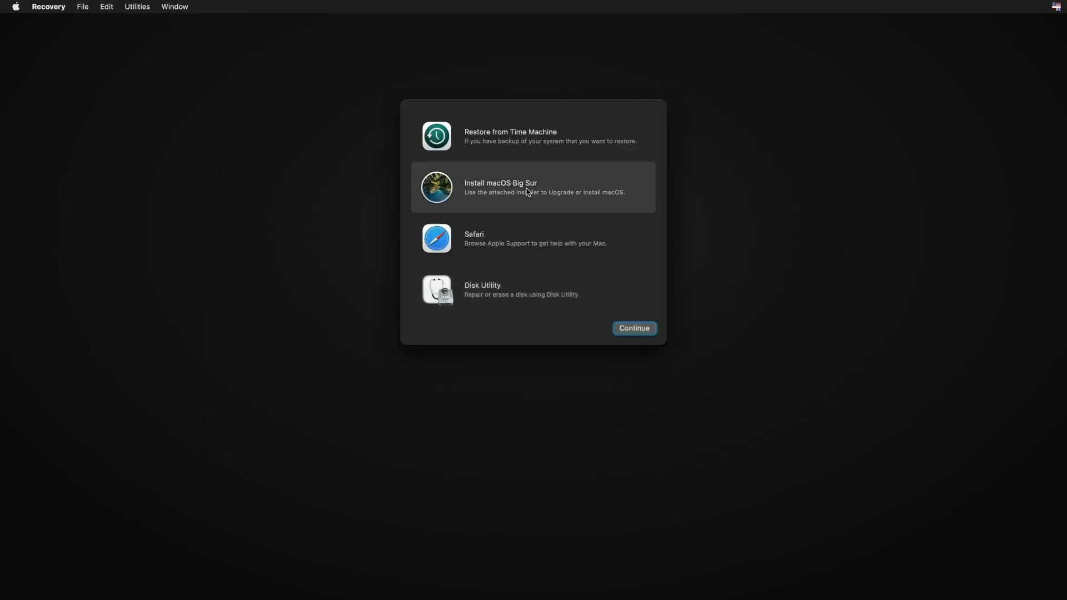
left_click(624, 329)
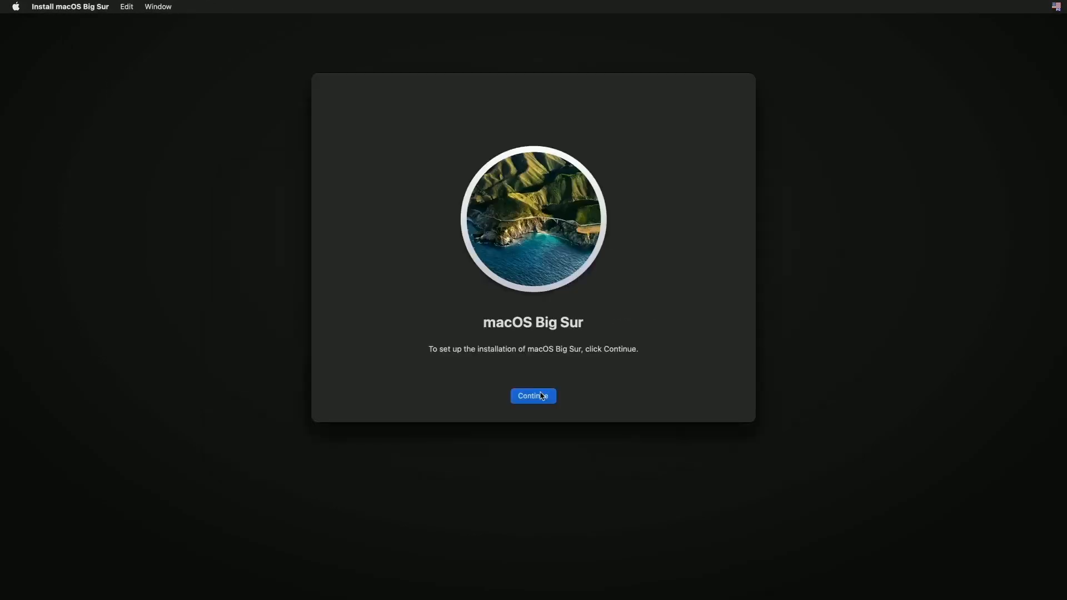
left_click(543, 395)
left_click(544, 396)
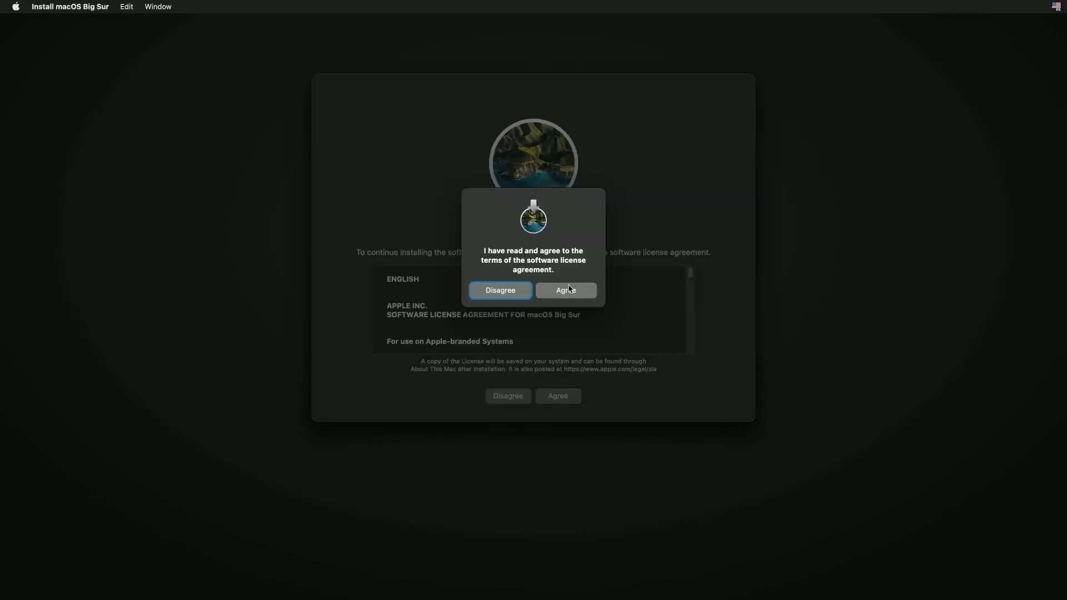
left_click(567, 289)
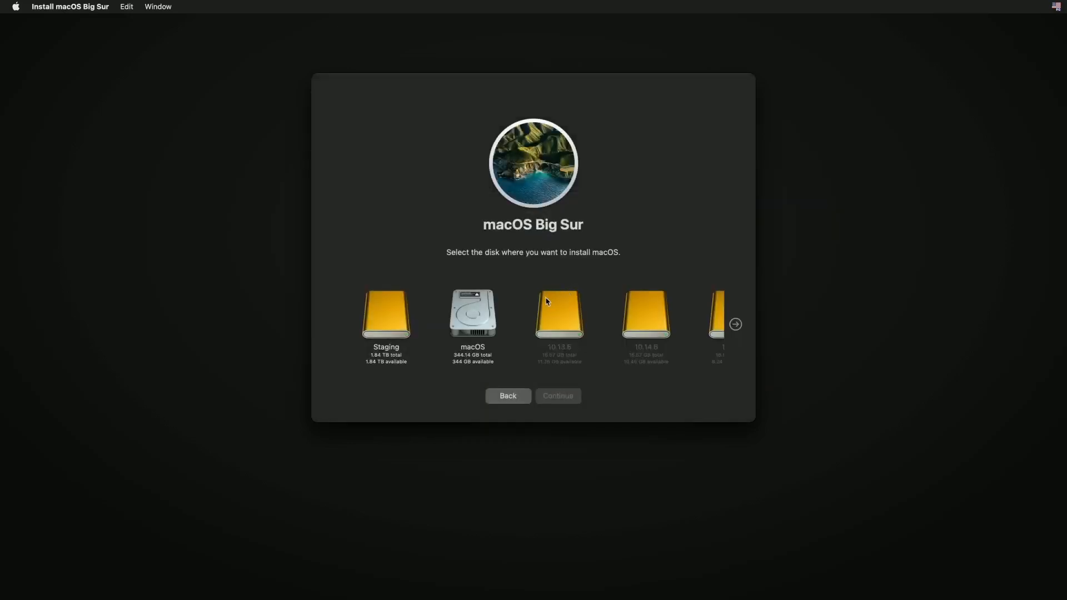
left_click(475, 329)
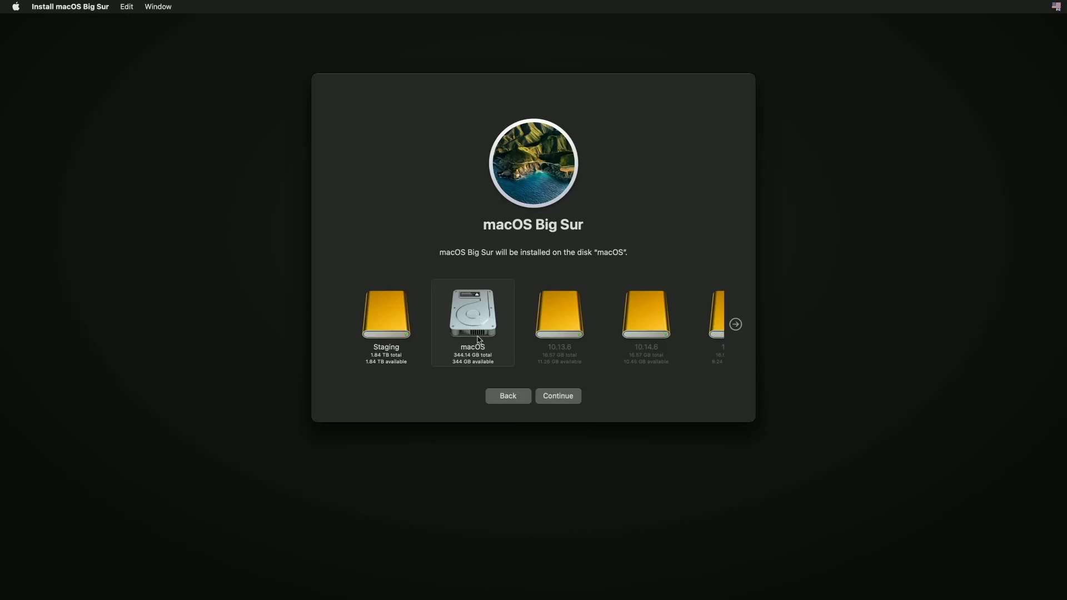
left_click(564, 398)
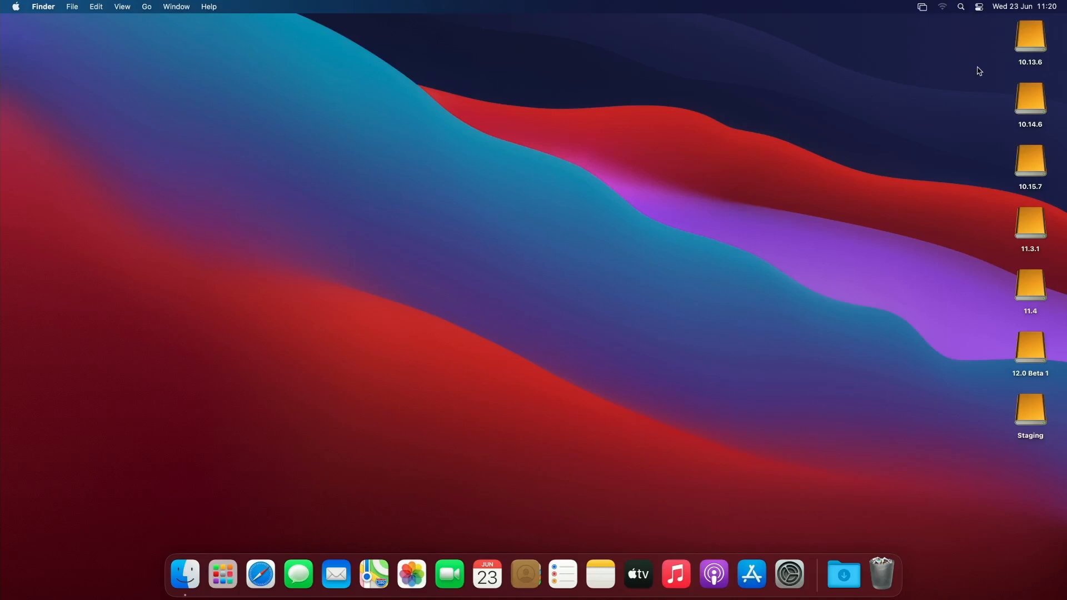
- Eject all the external volumes on the desktop, from 10.13.6 through Staging
left_click_drag(985, 44, 1050, 427)
left_click(1050, 427)
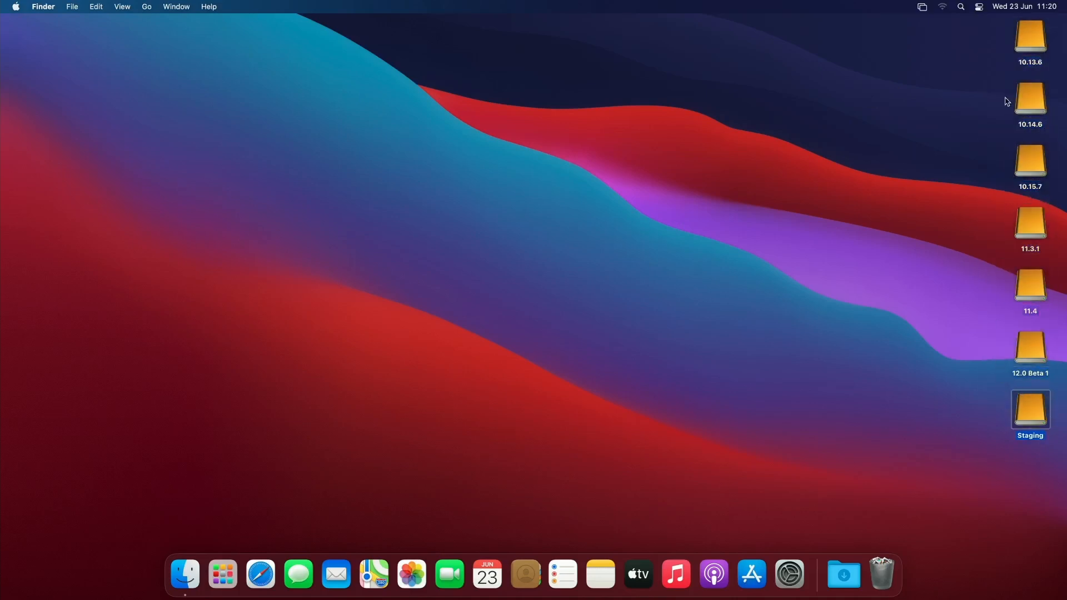
left_click(990, 57)
left_click_drag(990, 57, 1047, 423)
key("super+e")
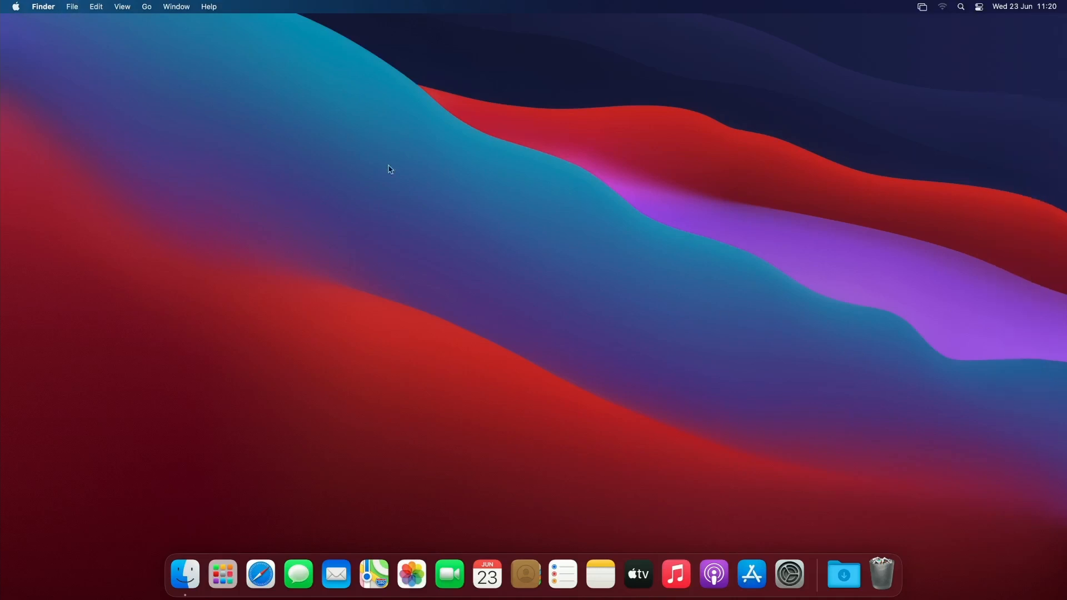
- Restart the Mac with the option to reopen windows when logging back in turned off
left_click(12, 5)
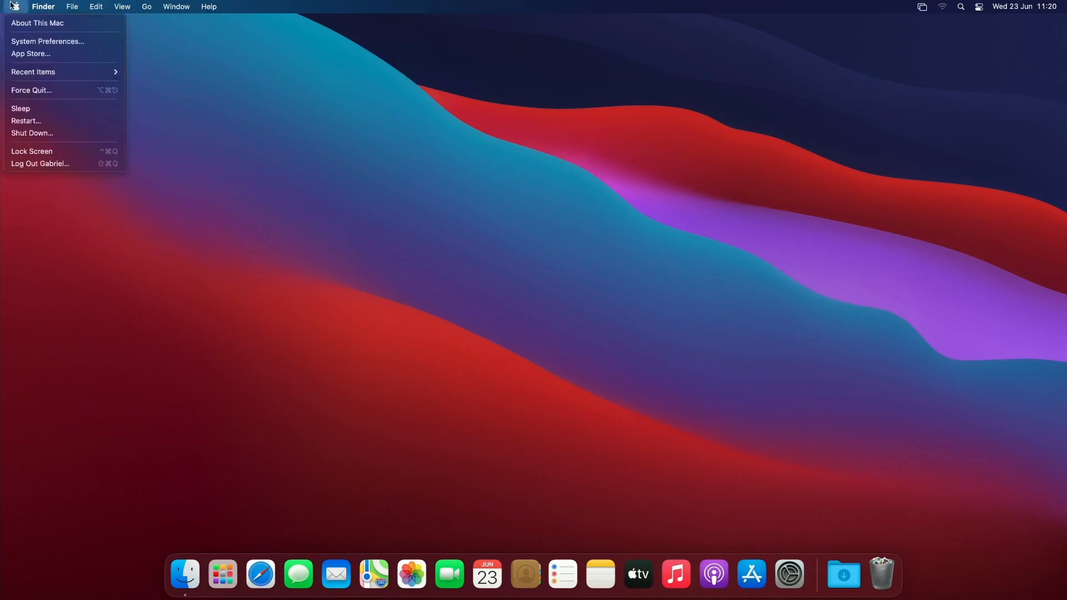
left_click(33, 127)
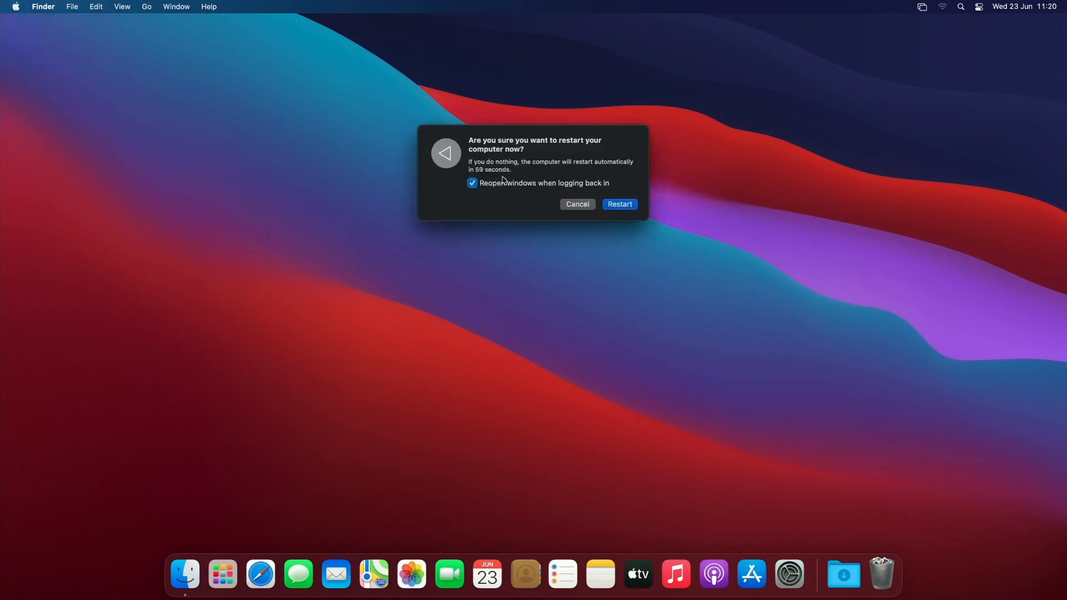
left_click(519, 184)
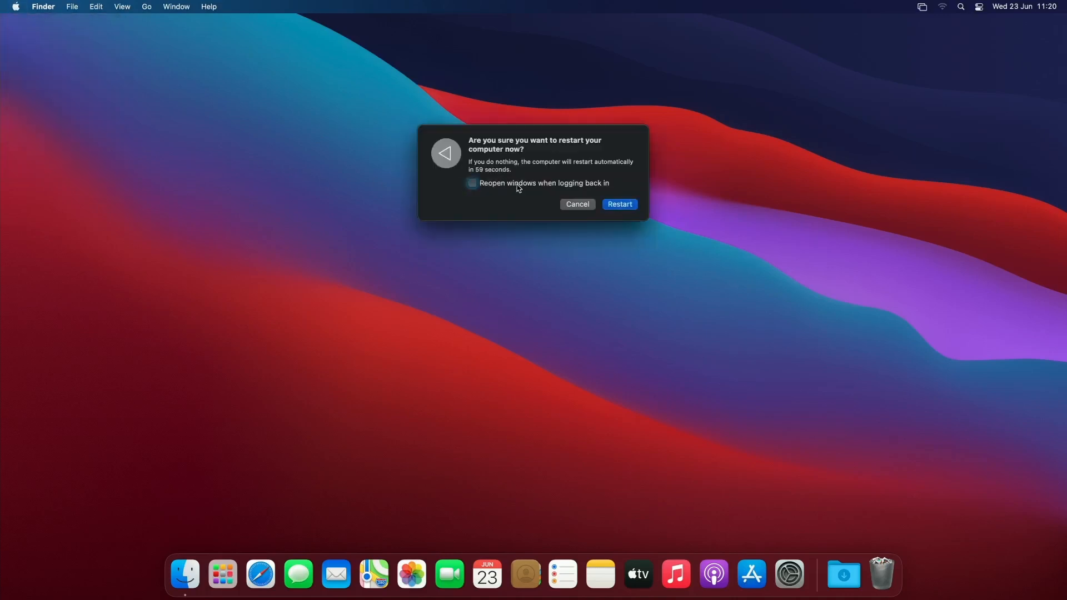
left_click(633, 208)
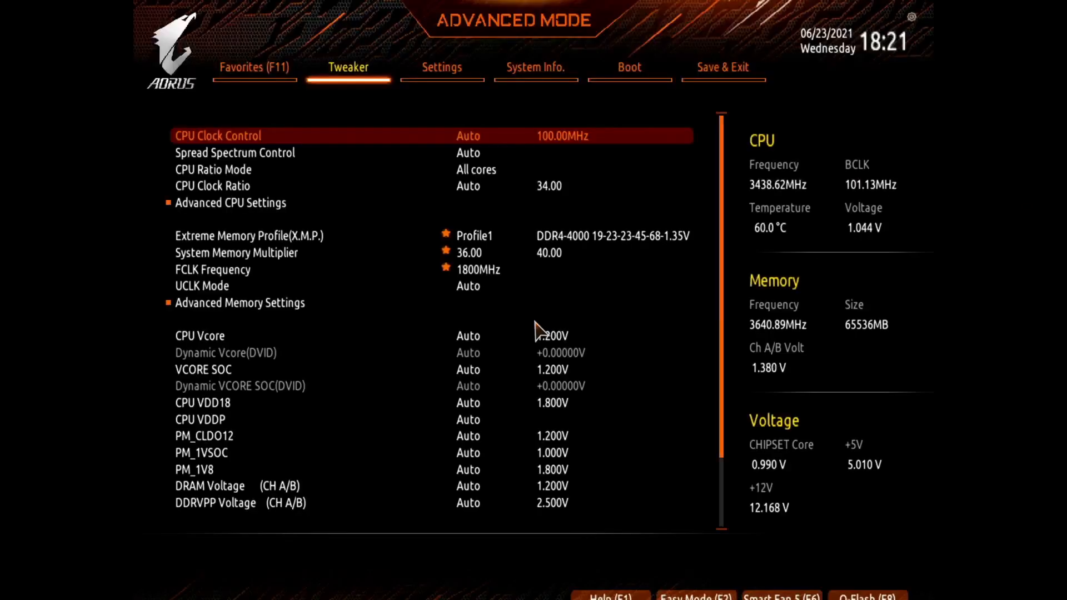
- Check which choices Boot Option #1 offers in the firmware's boot settings, and exit the firmware setup
key("Right")
key("Right")
key("Right")
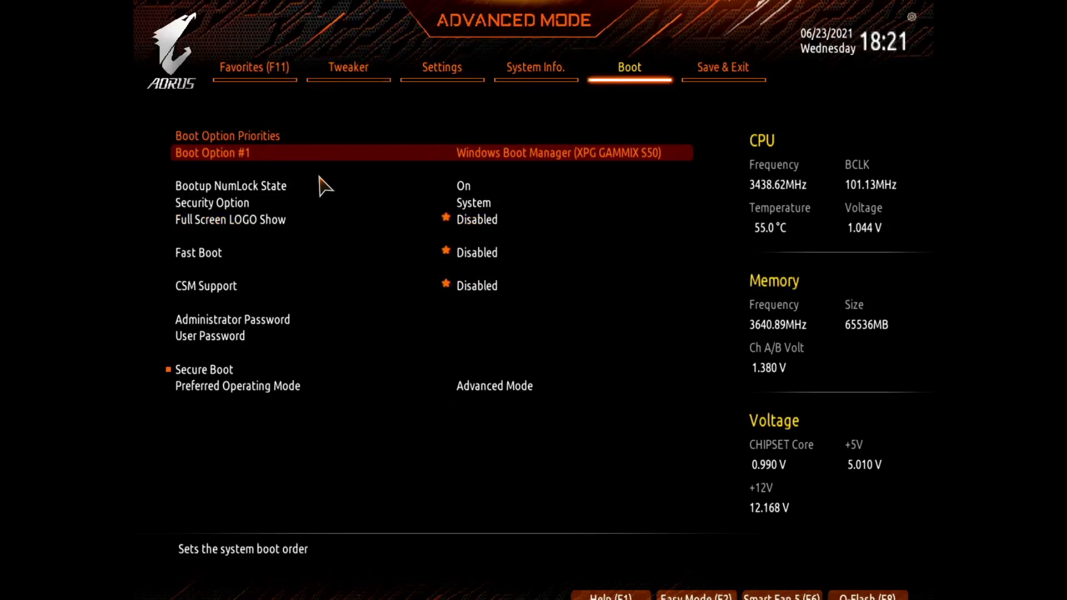
left_click(350, 155)
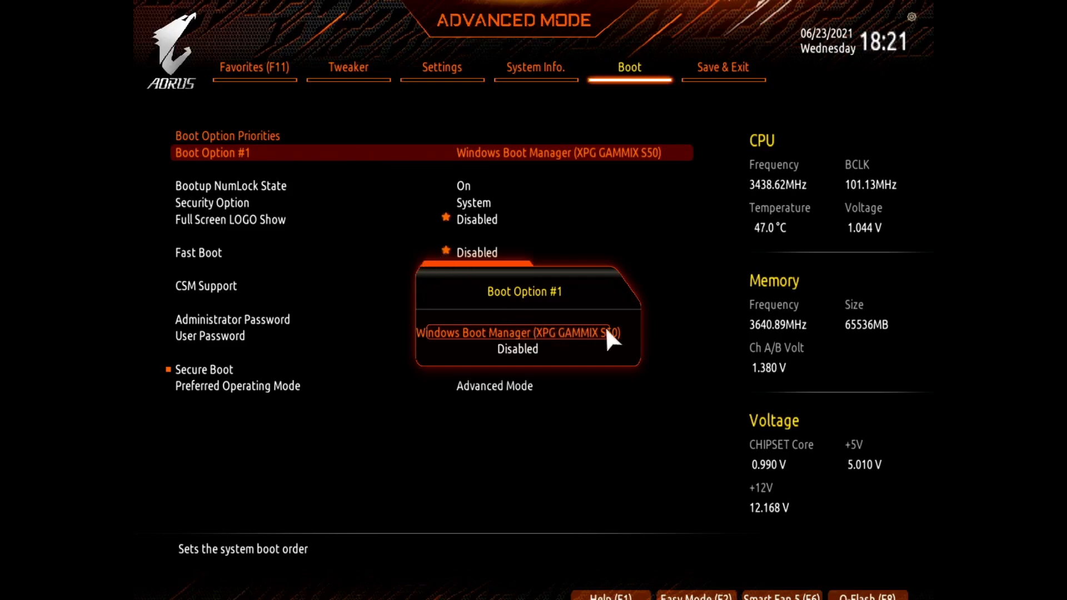
key("Escape")
key("Escape")
key("Return")
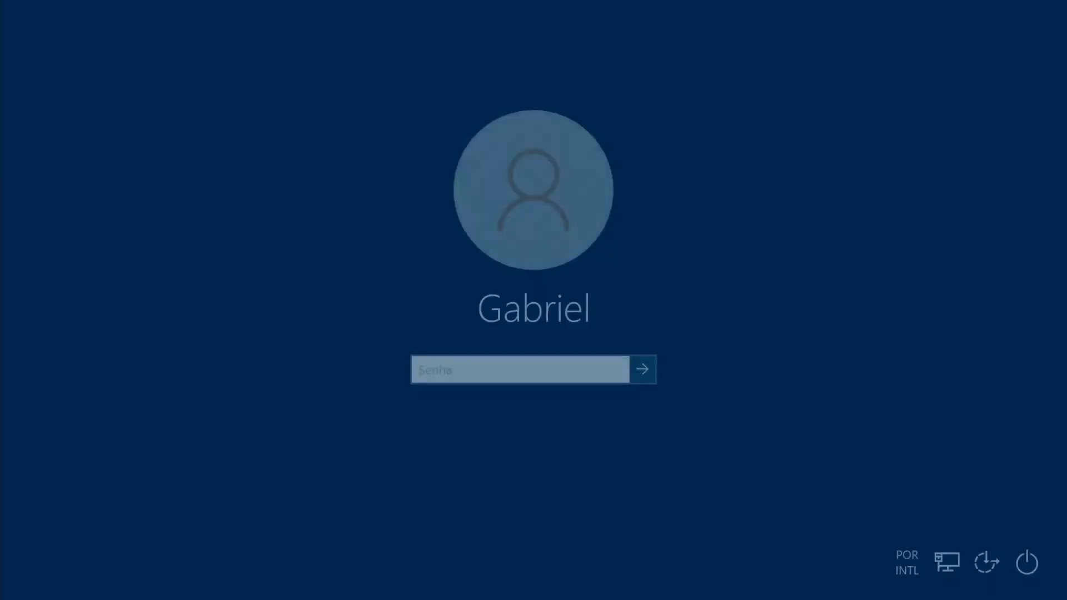
- Sign in to Windows with the account password and open Gerenciamento de Disco
type("••••••••")
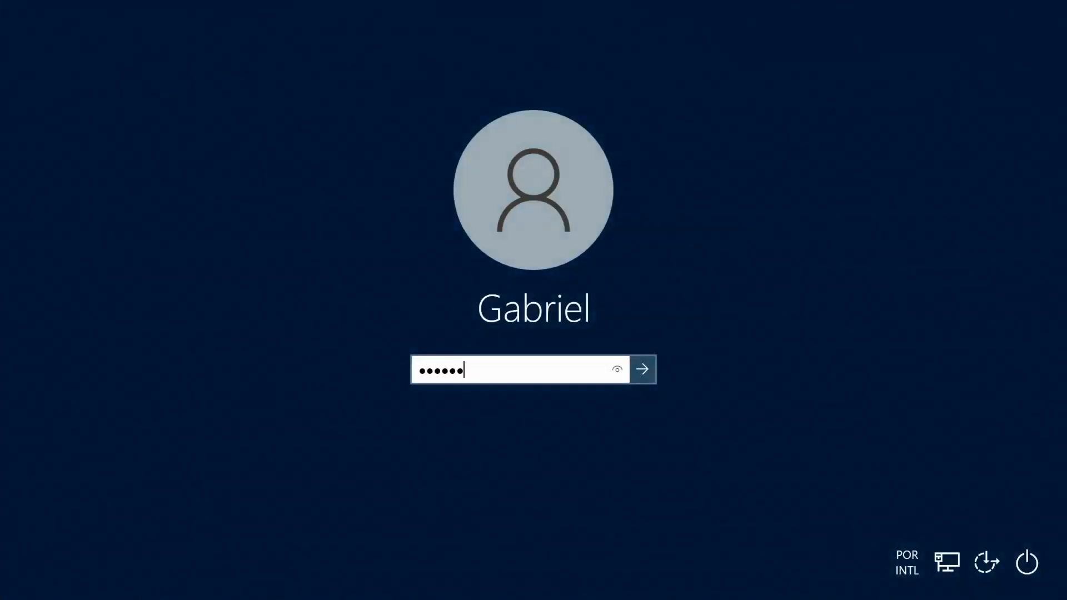
key("Return")
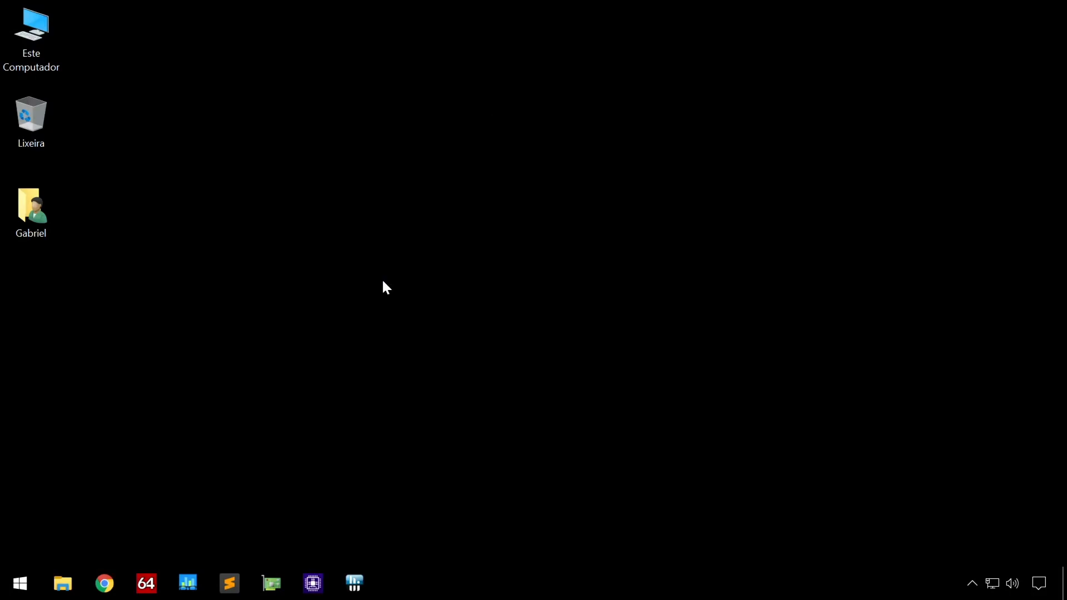
key("super+x")
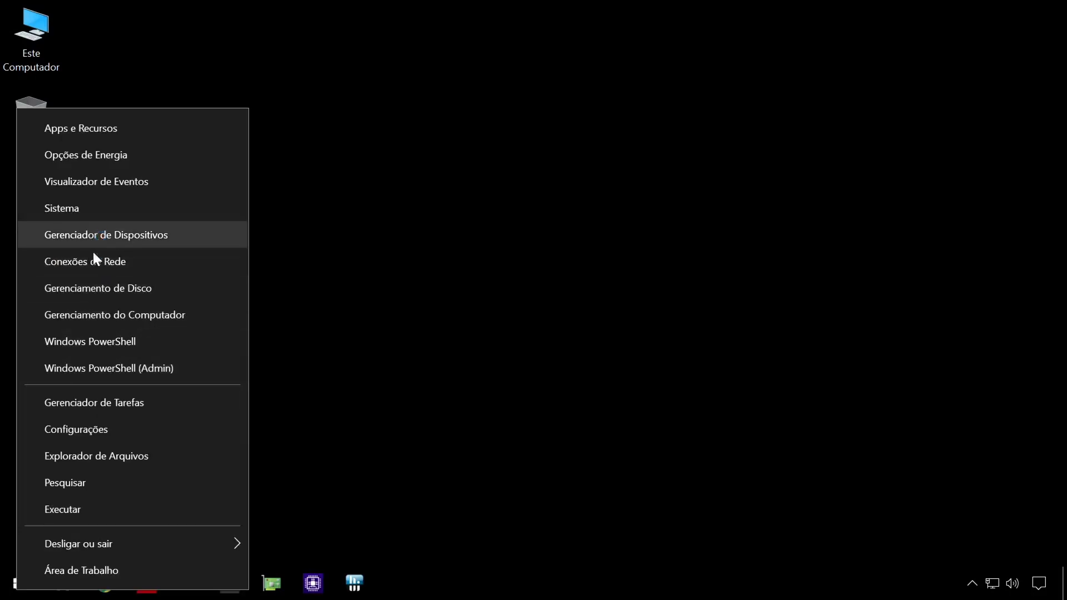
left_click(107, 292)
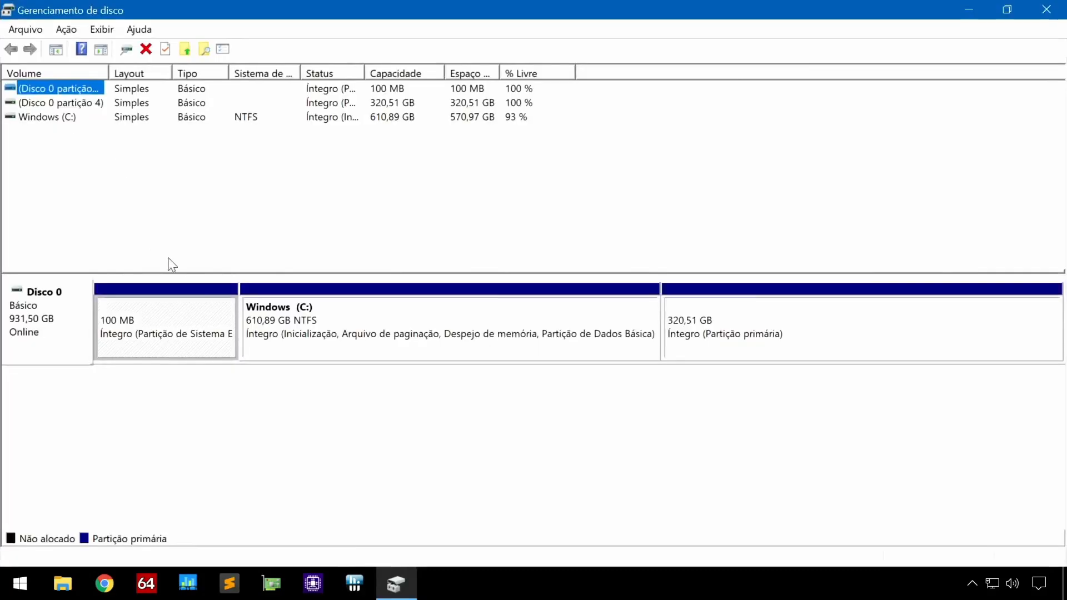
- Inspect the macOS partition, the Windows (C:) partition and the EFI system partition on Disco 0
left_click(824, 344)
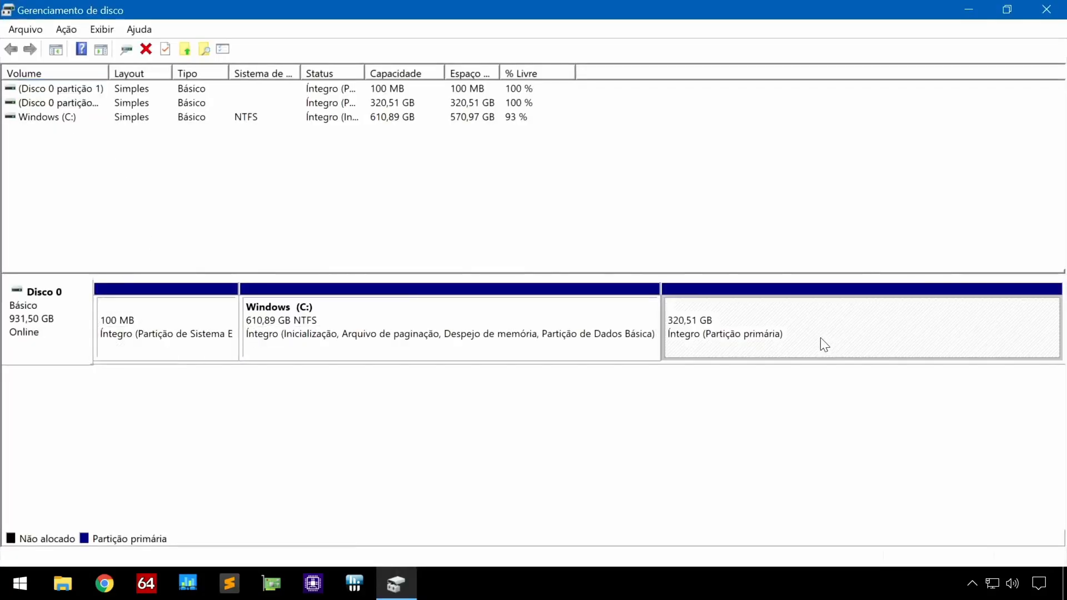
left_click(294, 324)
left_click(173, 328)
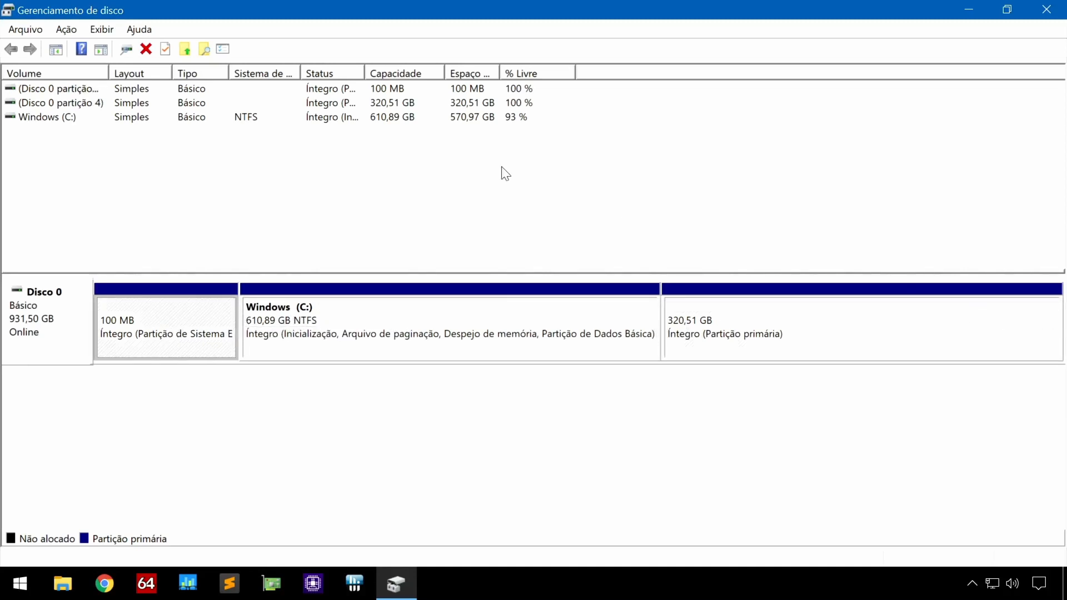
- Open the Command Prompt as administrator and start diskpart
key("super")
type("comd")
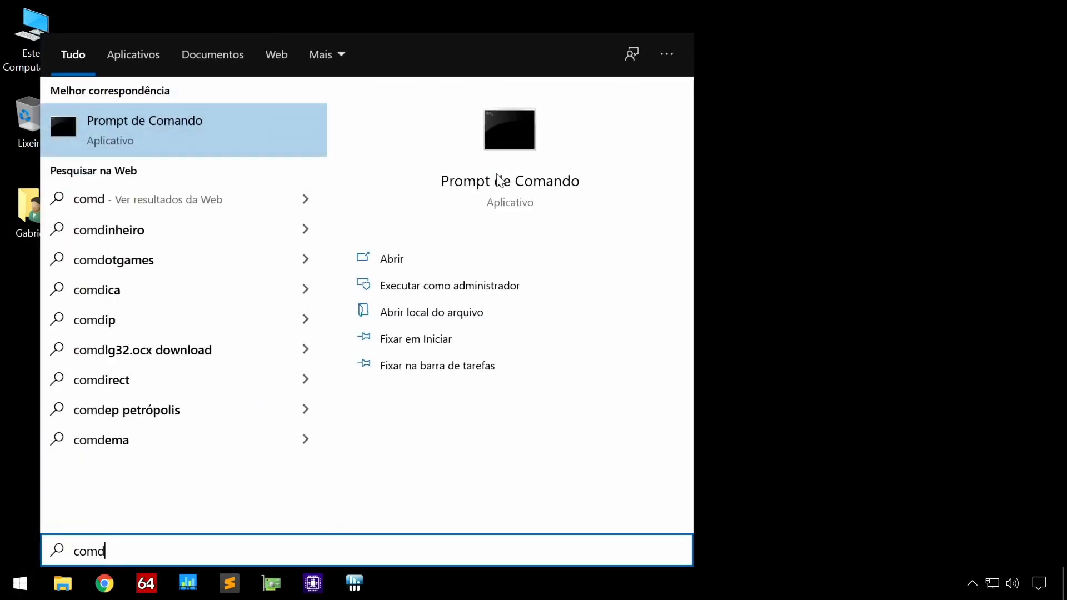
right_click(151, 125)
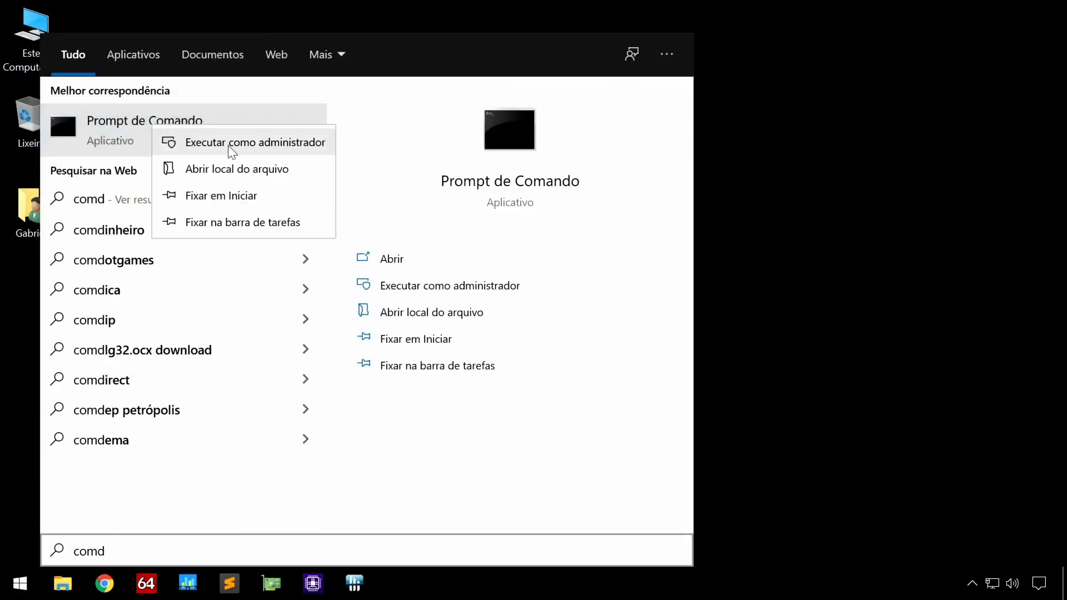
left_click(228, 143)
type("diskpart")
key("Return")
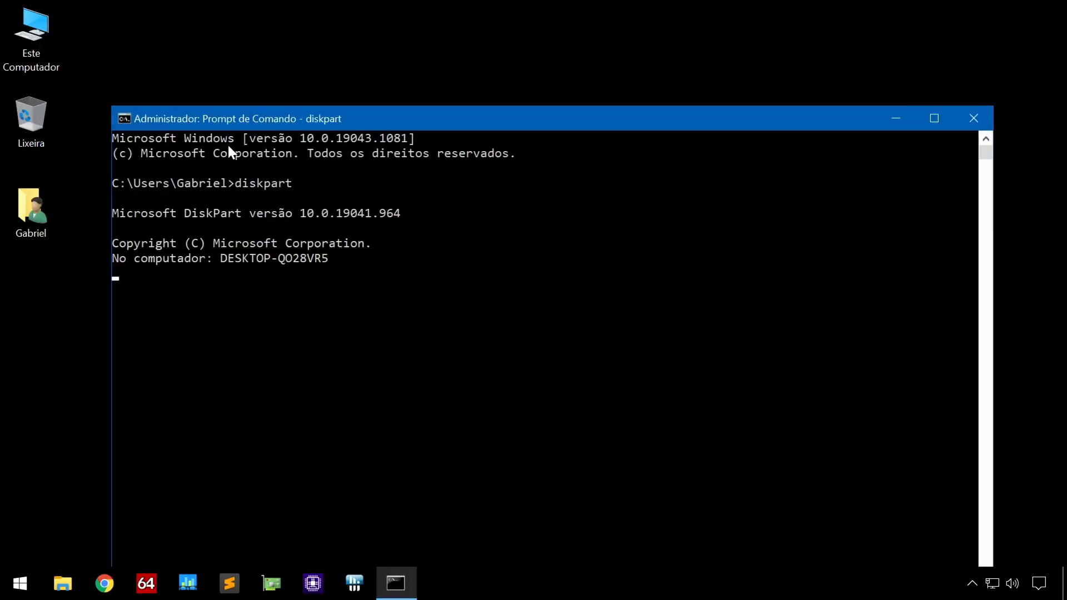
- List the disks in diskpart, select disk 0 and list its partitions, moving the window up for a full view
type("list disk")
key("Return")
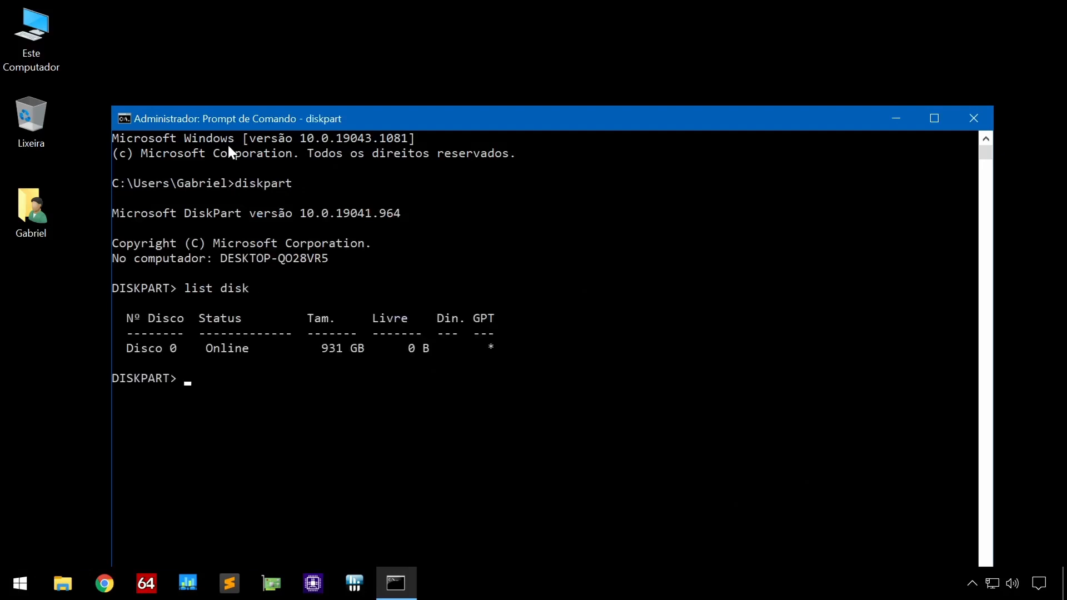
type("sel disk 0")
key("Return")
type("list part")
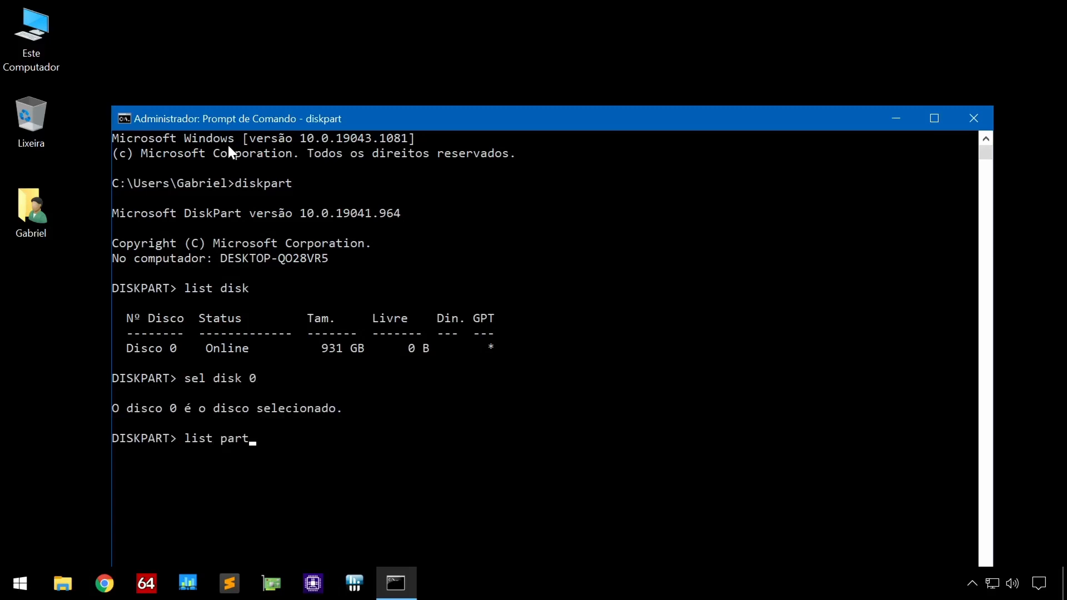
key("Return")
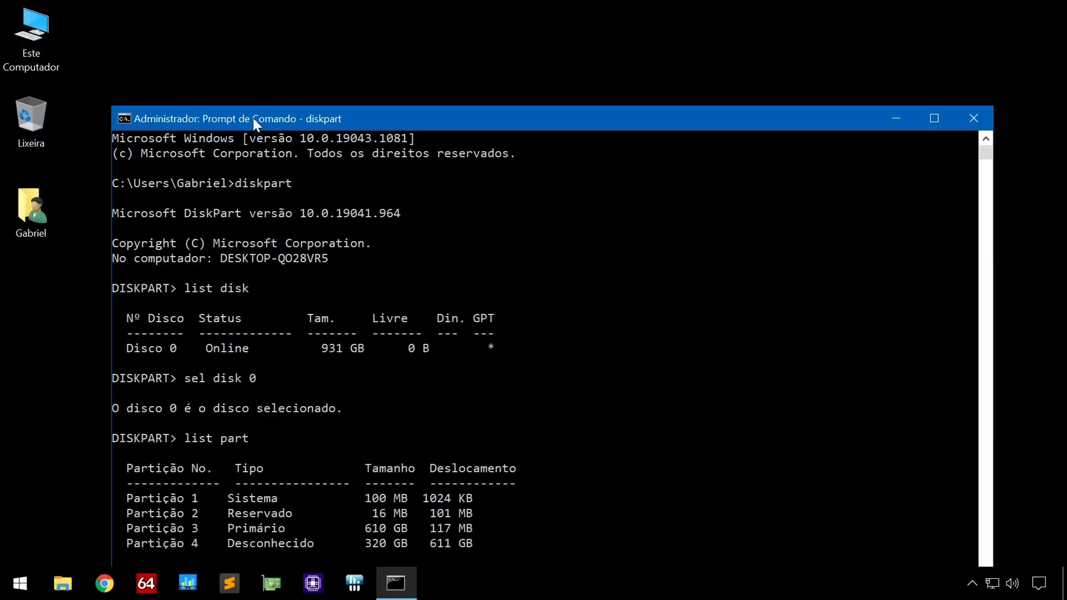
left_click_drag(252, 118, 217, 24)
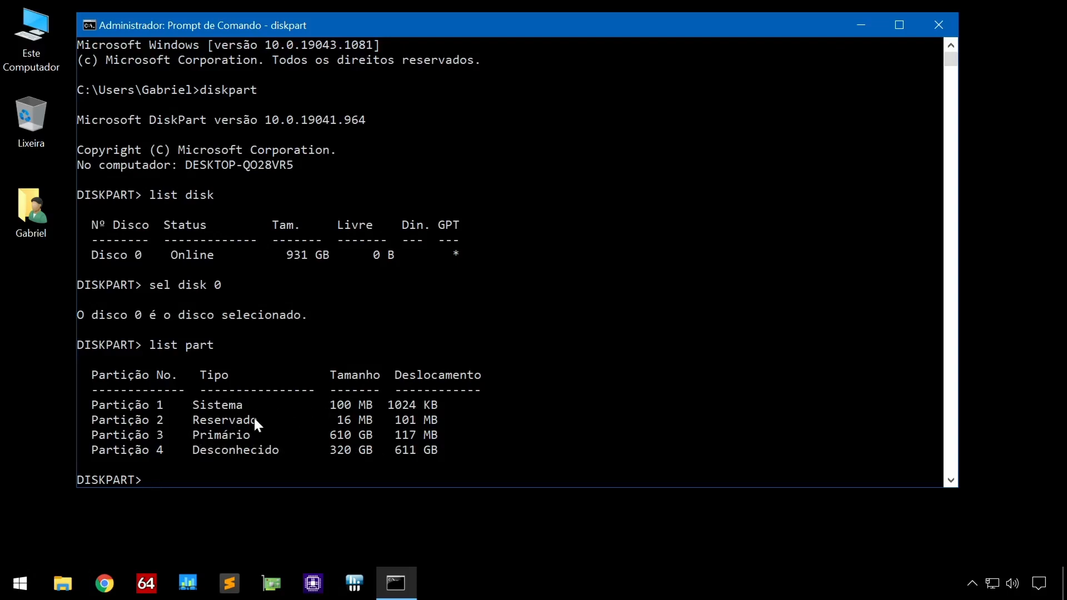
- Exit diskpart and close the Command Prompt
type("exit")
key("Return")
type("exit")
key("Return")
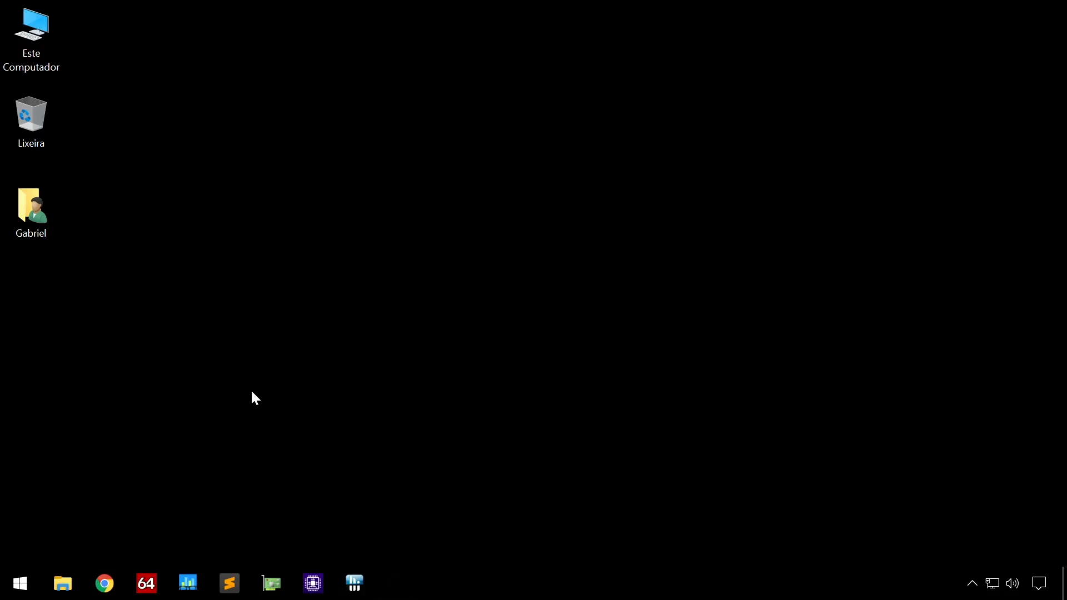
- Restart the computer from Windows to reach the boot picker
left_click(35, 573)
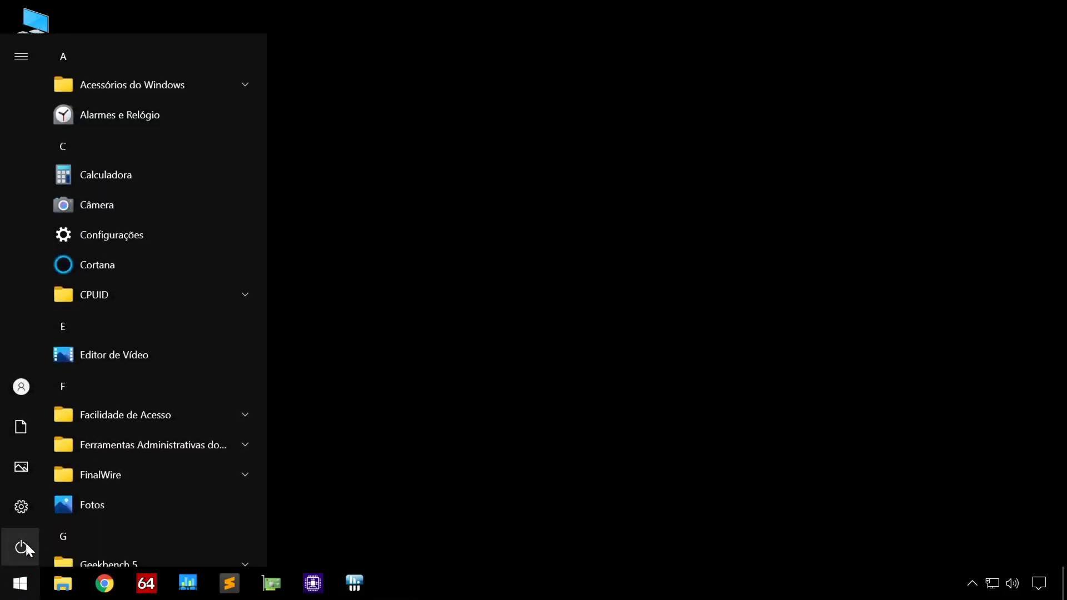
left_click(25, 544)
left_click(69, 505)
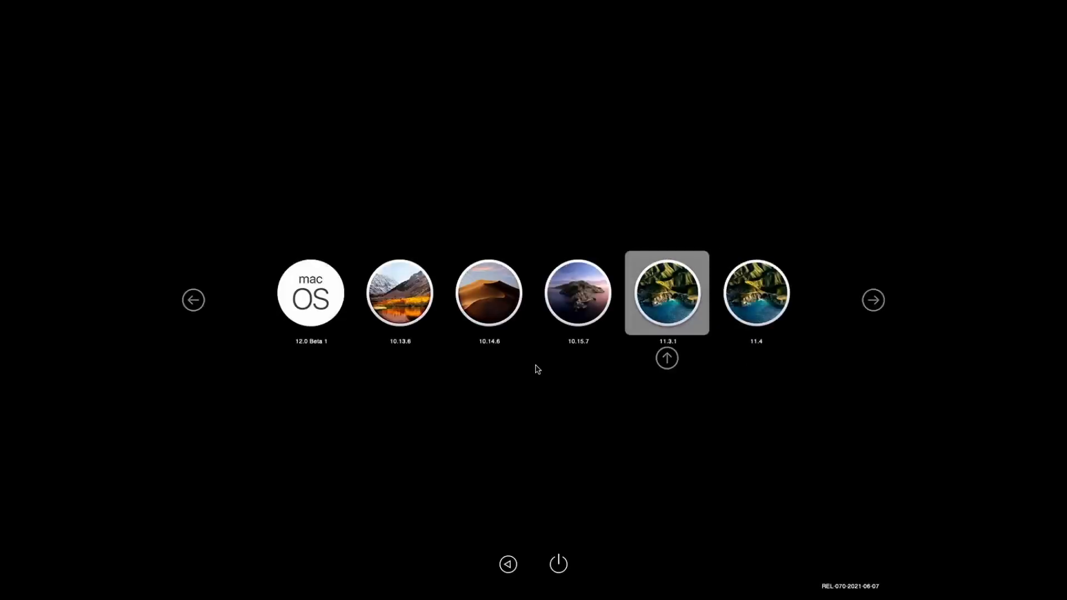
- Boot from the internal macOS entry in the boot picker
key("Left")
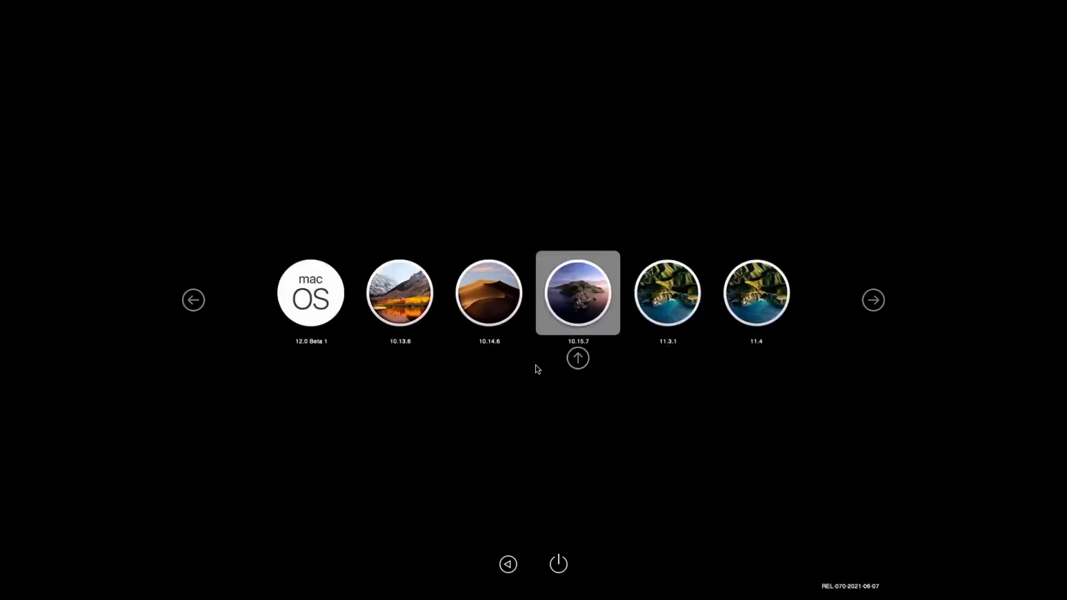
key("Left")
key("Right")
key("Right")
key("Right")
key("Right")
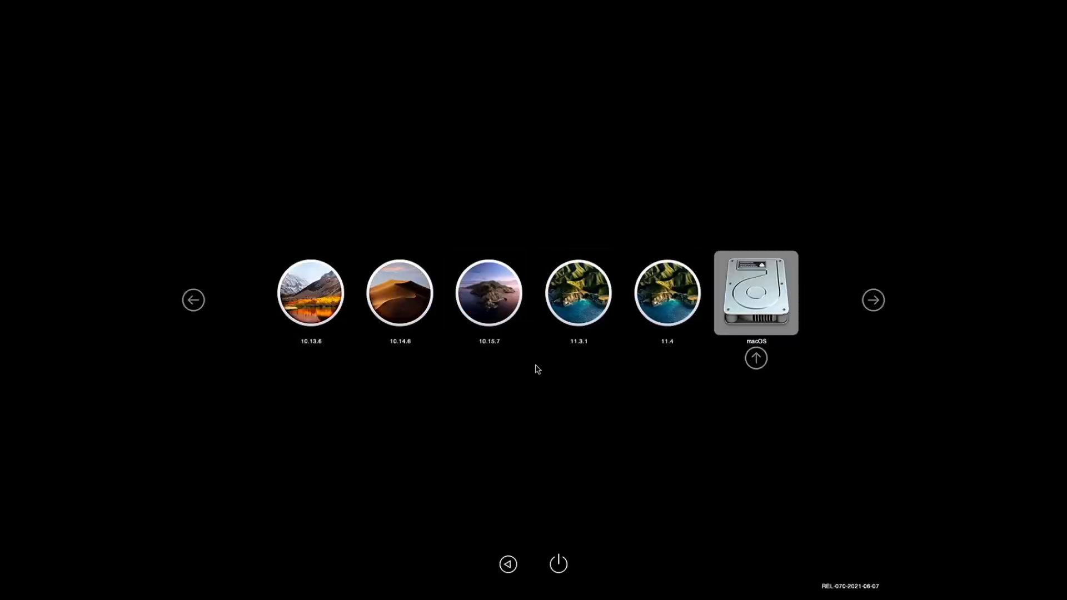
key("Return")
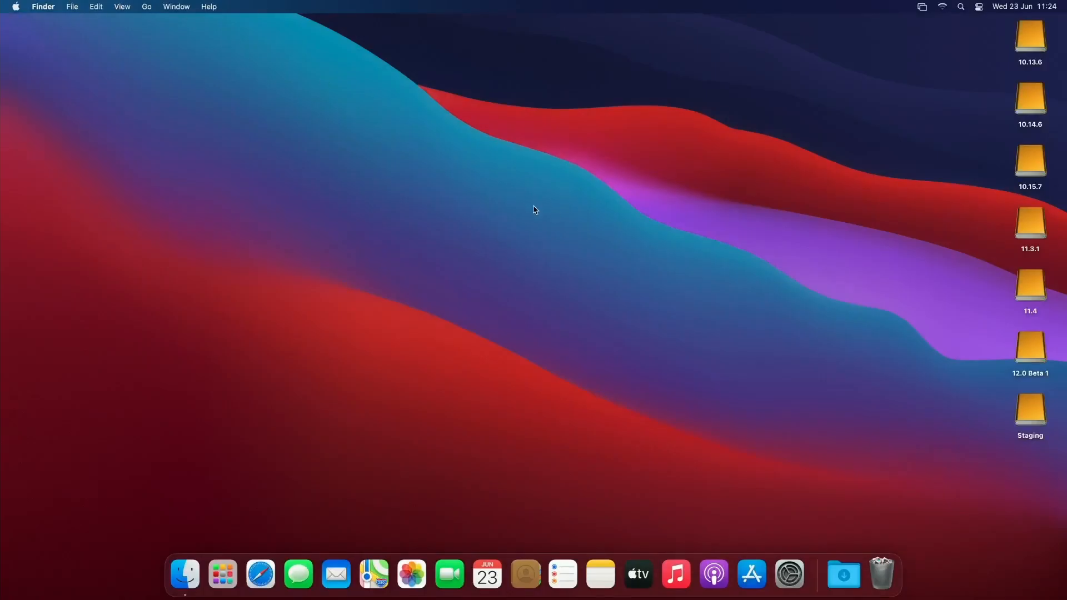
- Open the Staging volume and go through its _Hacks folder to the MountEFI-update folder
left_click(1024, 417)
double_click(1021, 413)
key("Right")
key("Right")
key("Right")
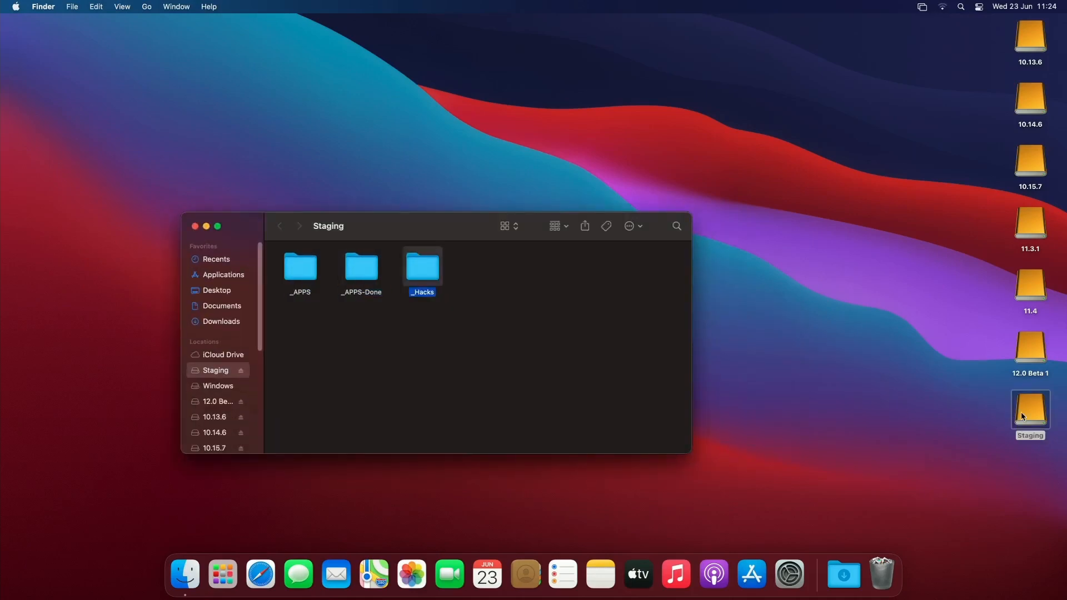
key("super+Down")
key("super+Down")
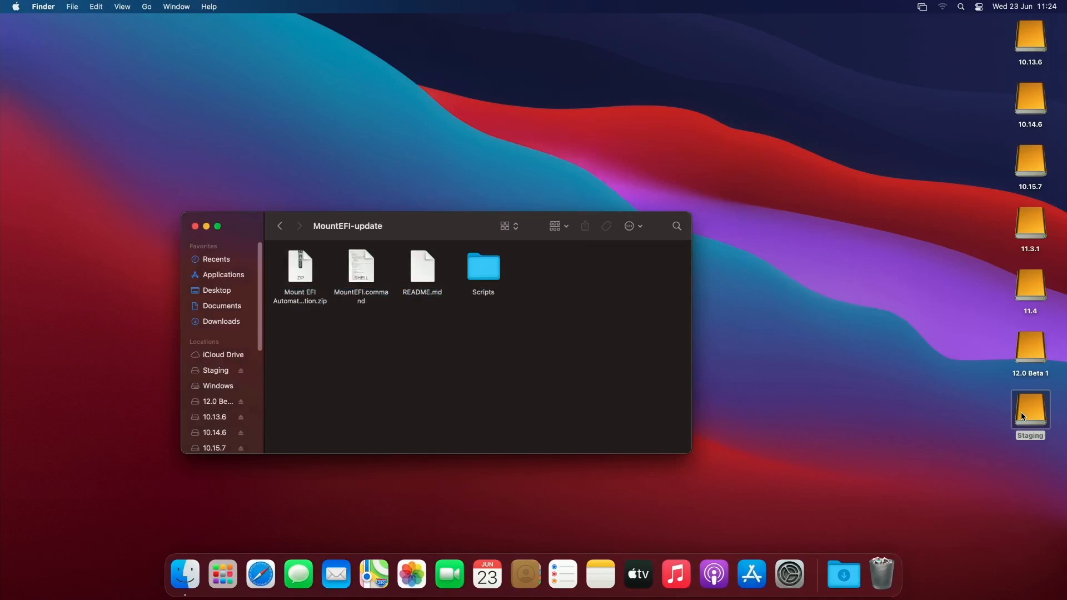
- Extract Mount EFI Automation.zip and install the Mount EFI quick action, clearing away the System Preferences and Finder windows
key("Right")
key("Right")
key("Left")
key("super+Down")
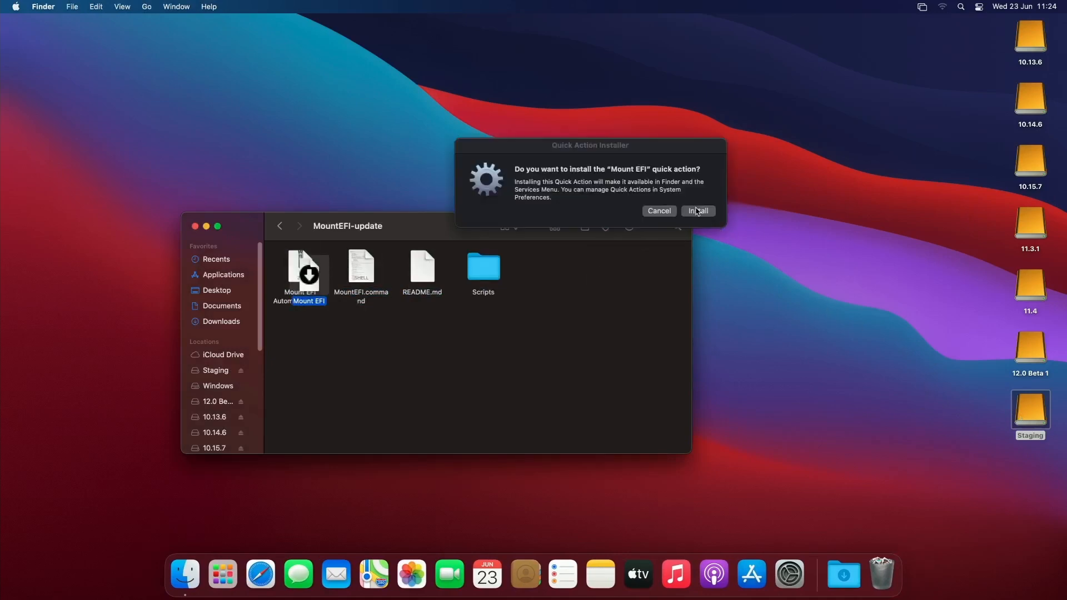
left_click(701, 211)
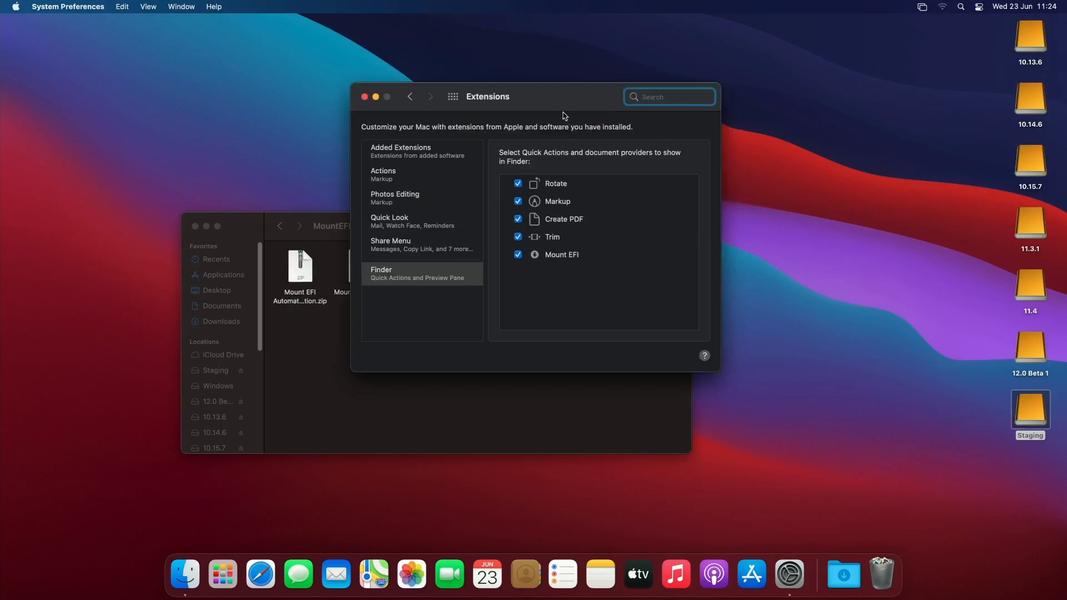
key("super+q")
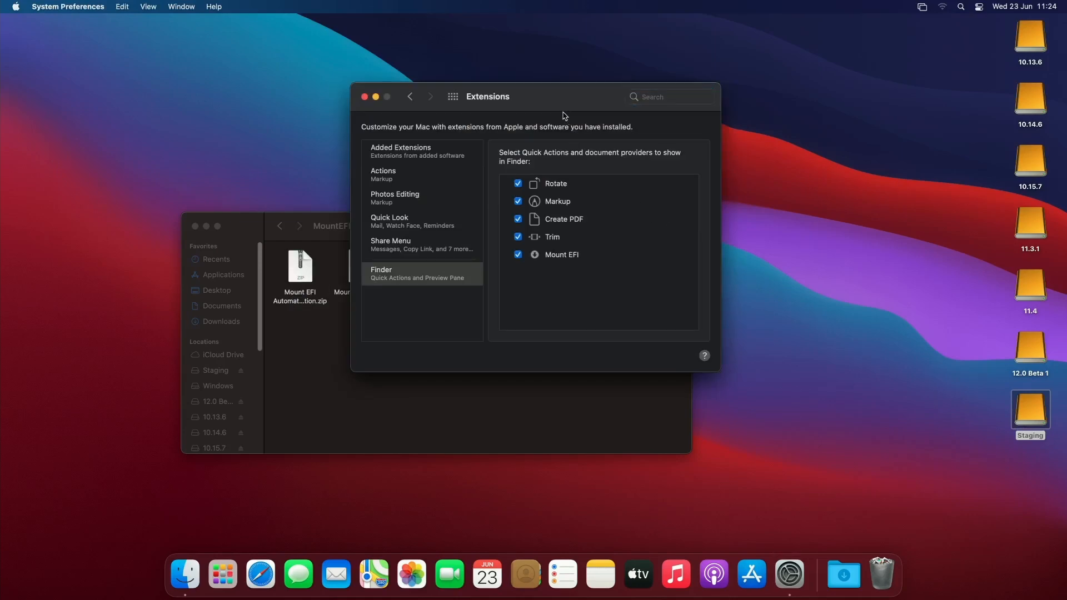
key("super+q")
key("super+m")
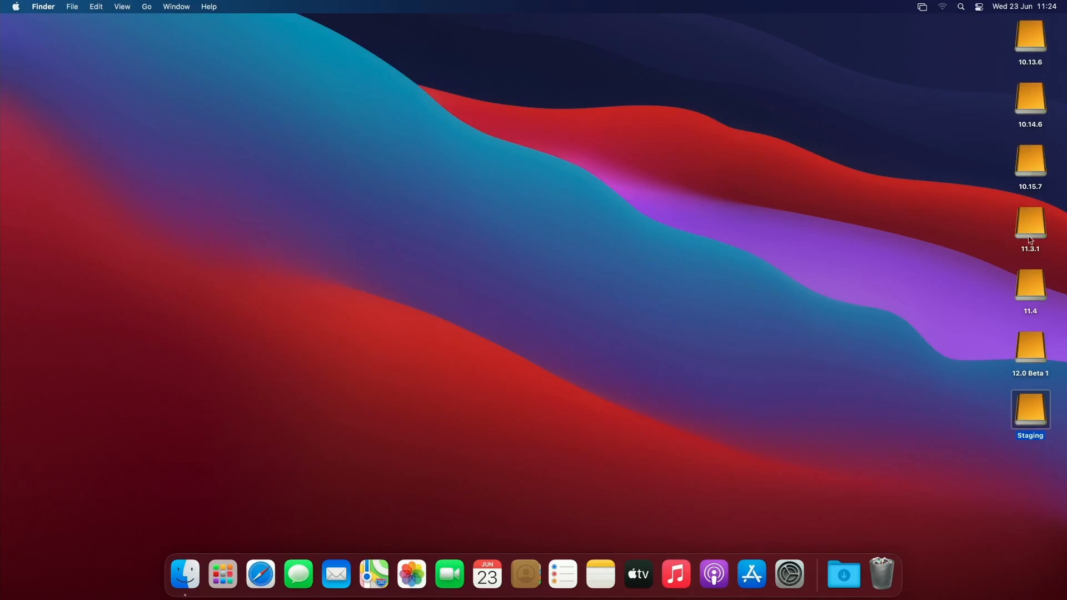
- Mount the EFI partition of the Staging disk and copy its EFI folder to the desktop
right_click(1034, 422)
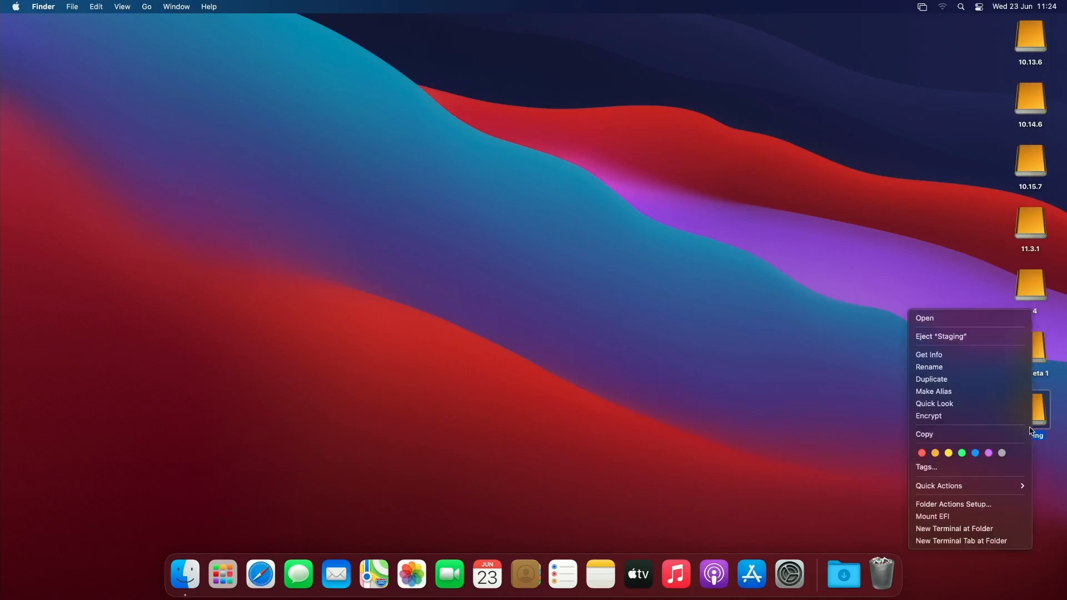
left_click(953, 517)
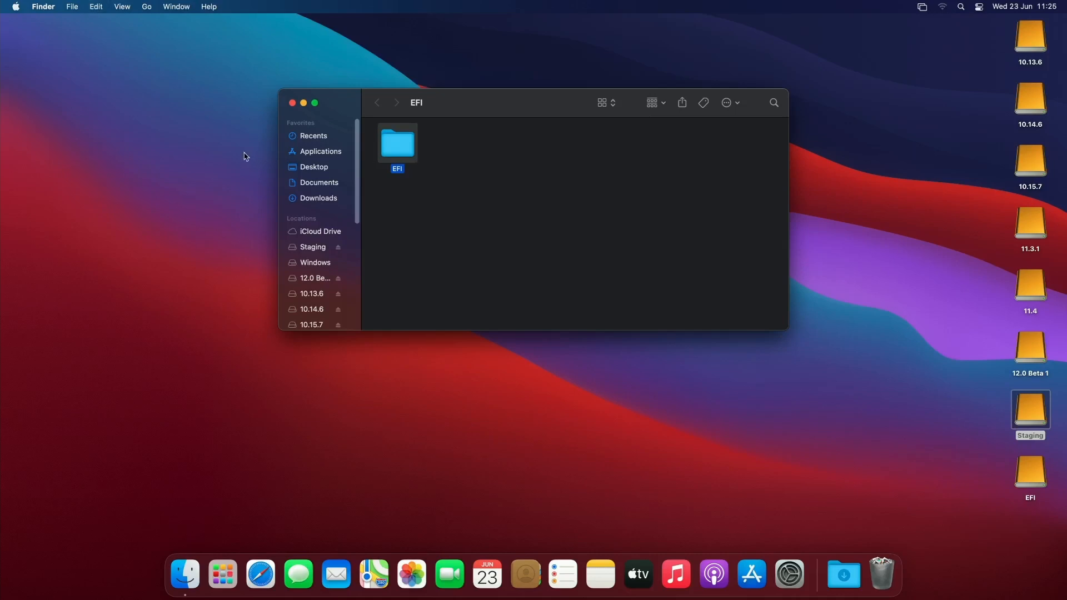
left_click(178, 165)
key("super+v")
left_click(292, 103)
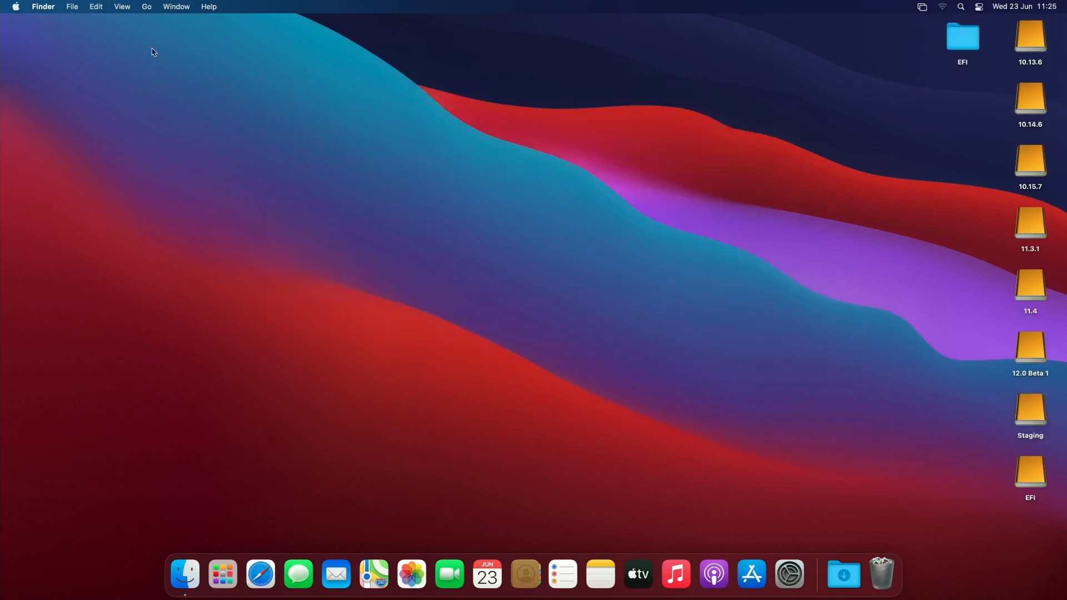
- Set the Finder preferences to show hard disks on the desktop
left_click(39, 8)
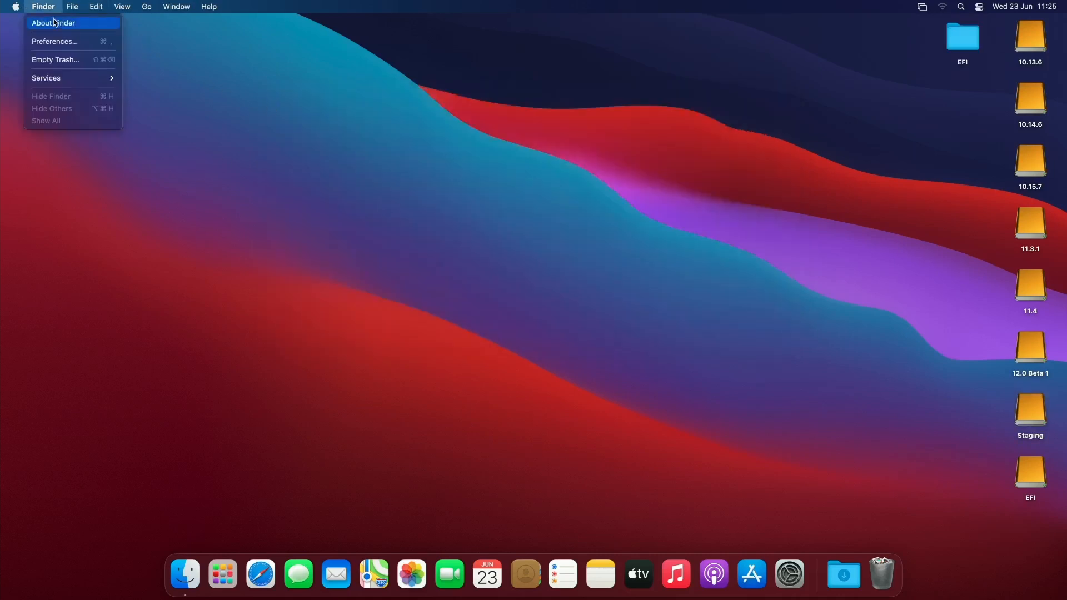
left_click(56, 41)
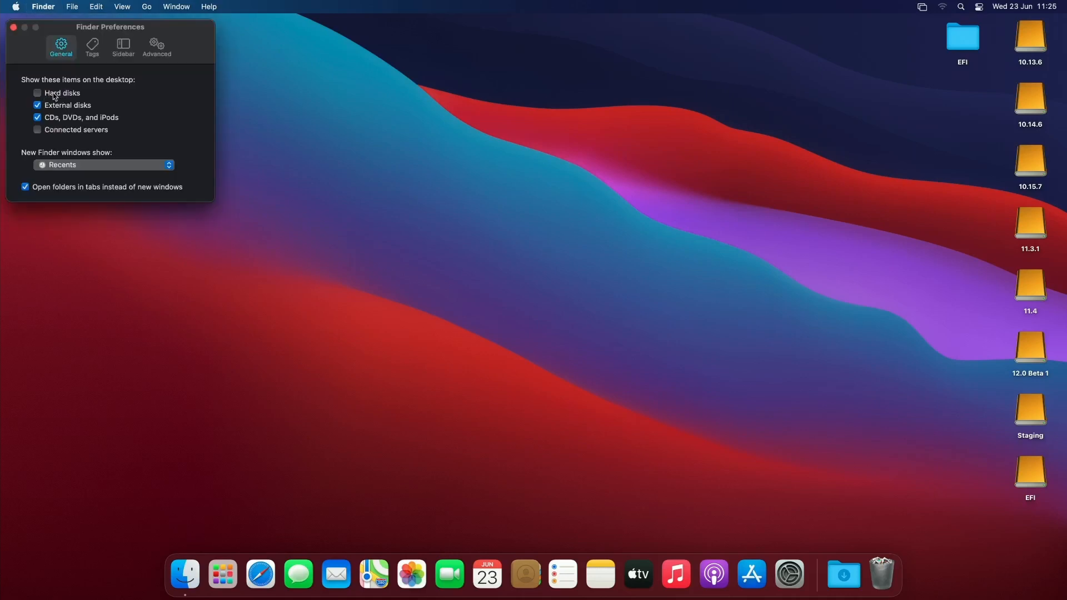
left_click(37, 94)
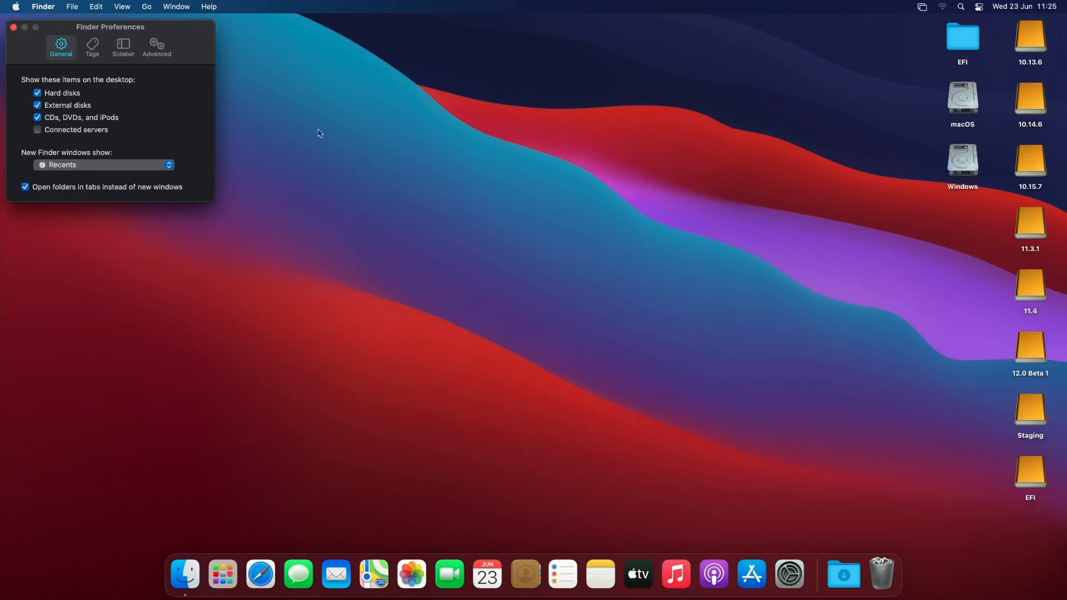
key("super+w")
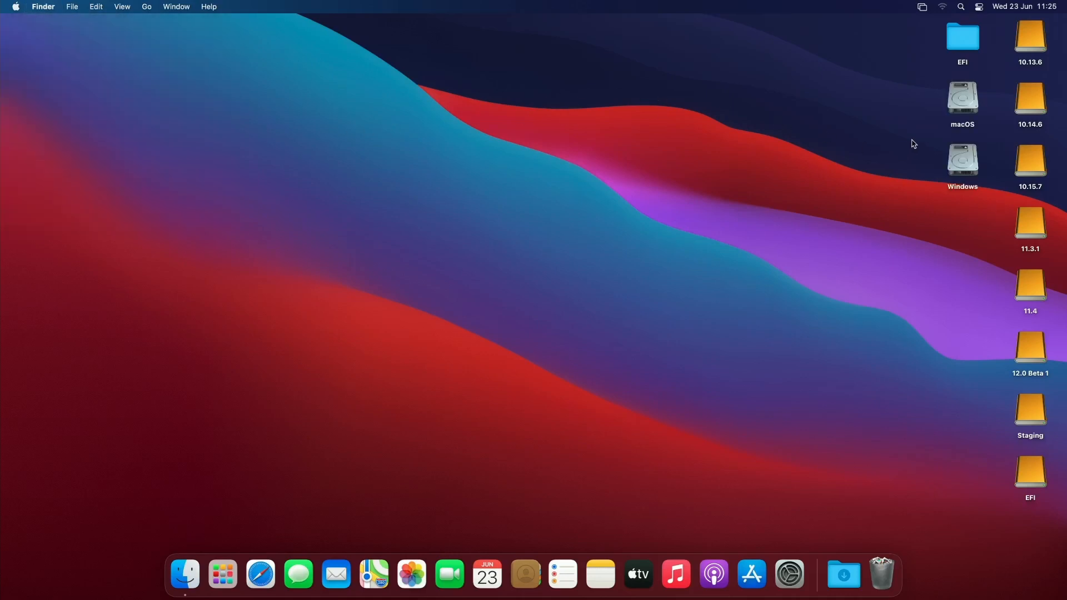
- Mount the EFI partition of the macOS disk, authorising it with the account password
left_click(956, 112)
right_click(956, 113)
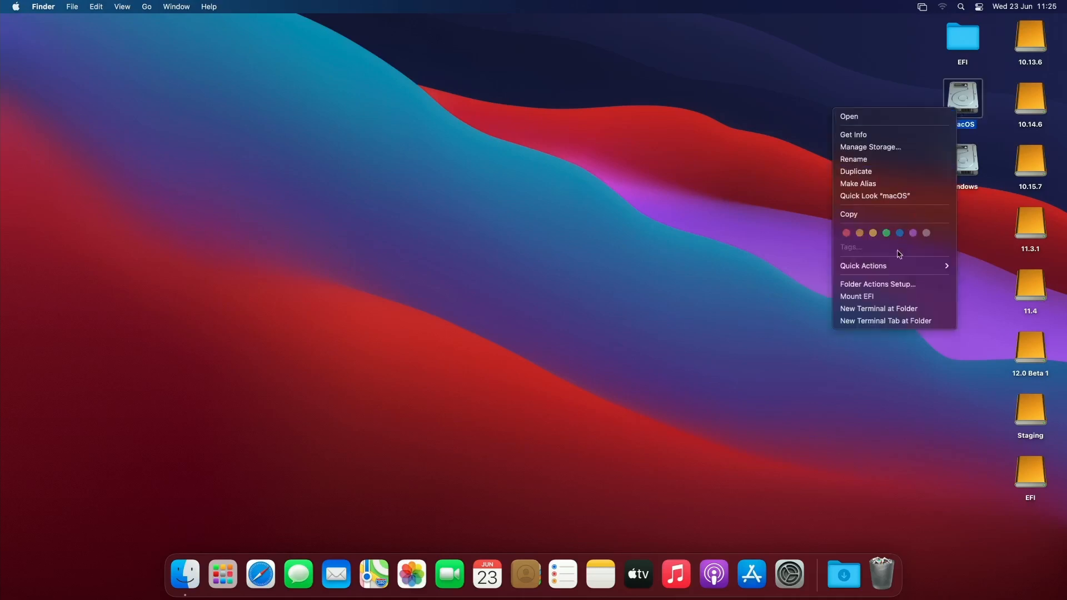
left_click(875, 296)
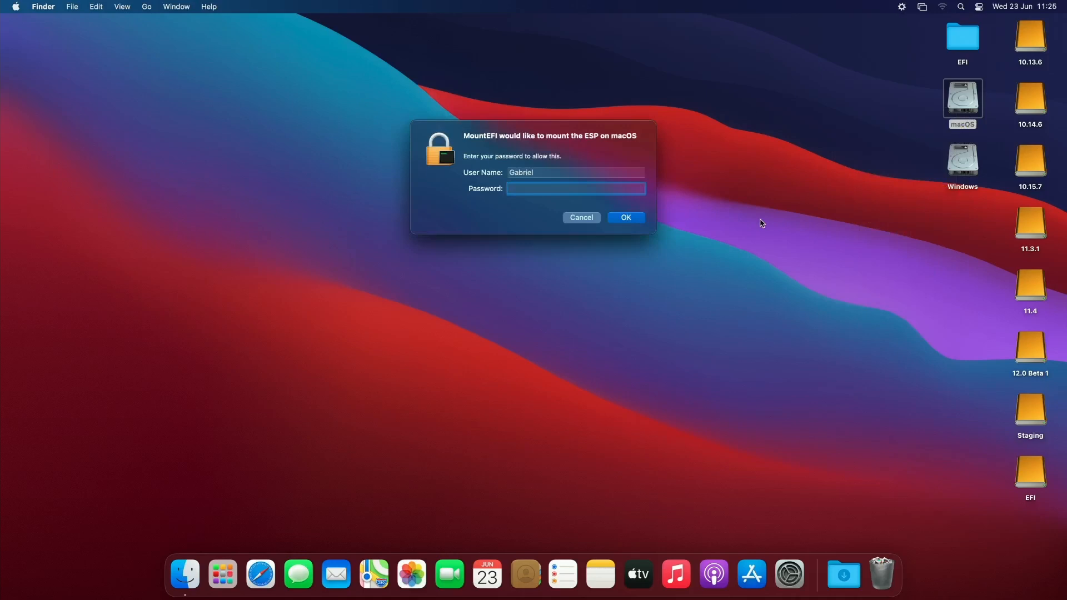
type("••••••••")
key("Return")
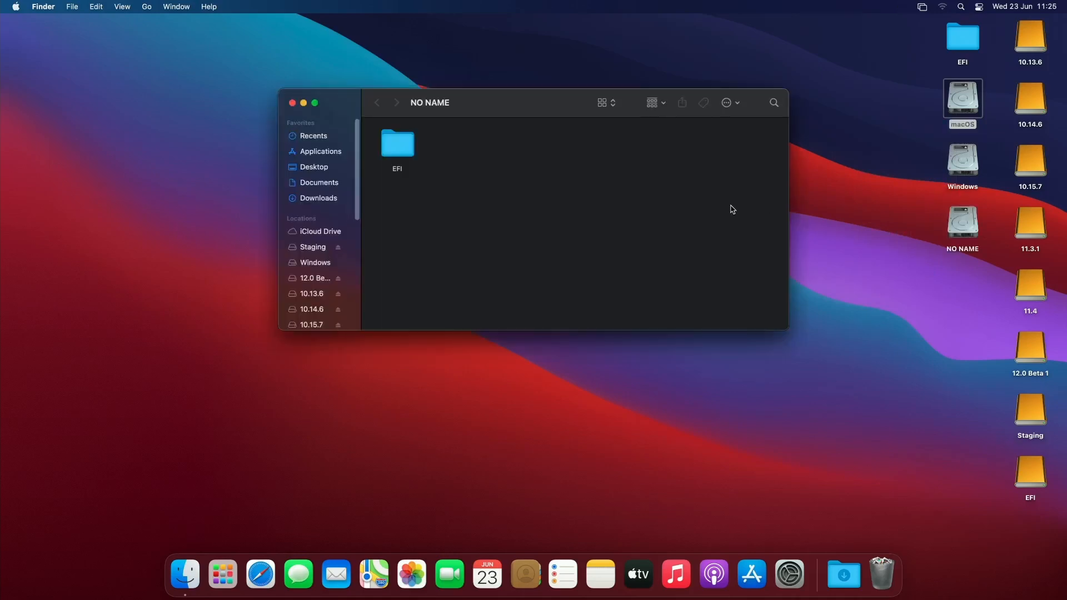
- Open the EFI folder on the NO NAME volume and rename its Boot folder as Boot.backup
double_click(393, 235)
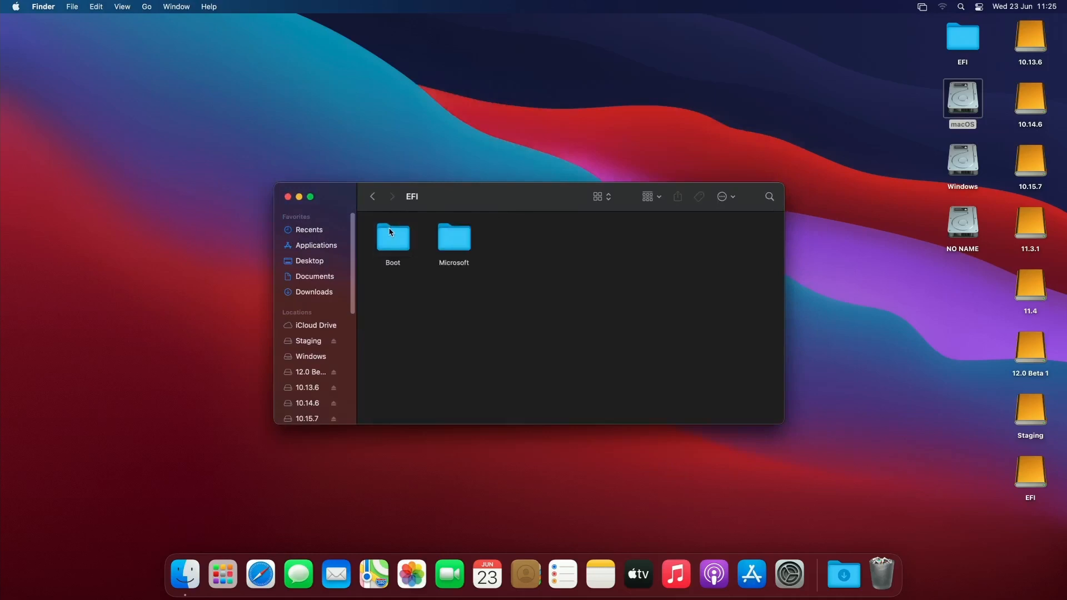
left_click(391, 232)
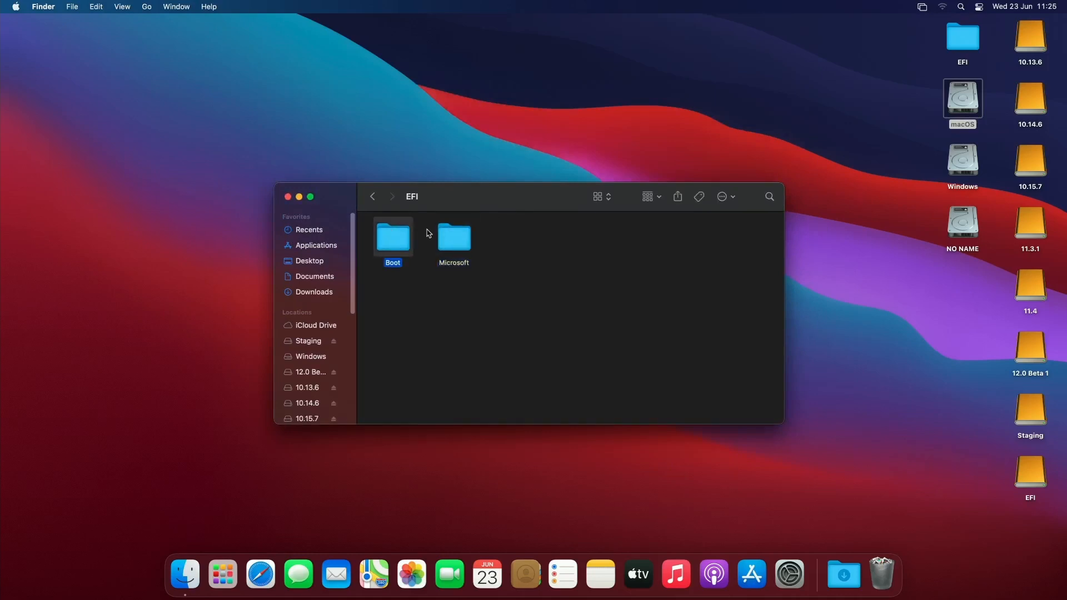
key("Return")
key("Right")
type(".backup")
key("Return")
left_click(494, 262)
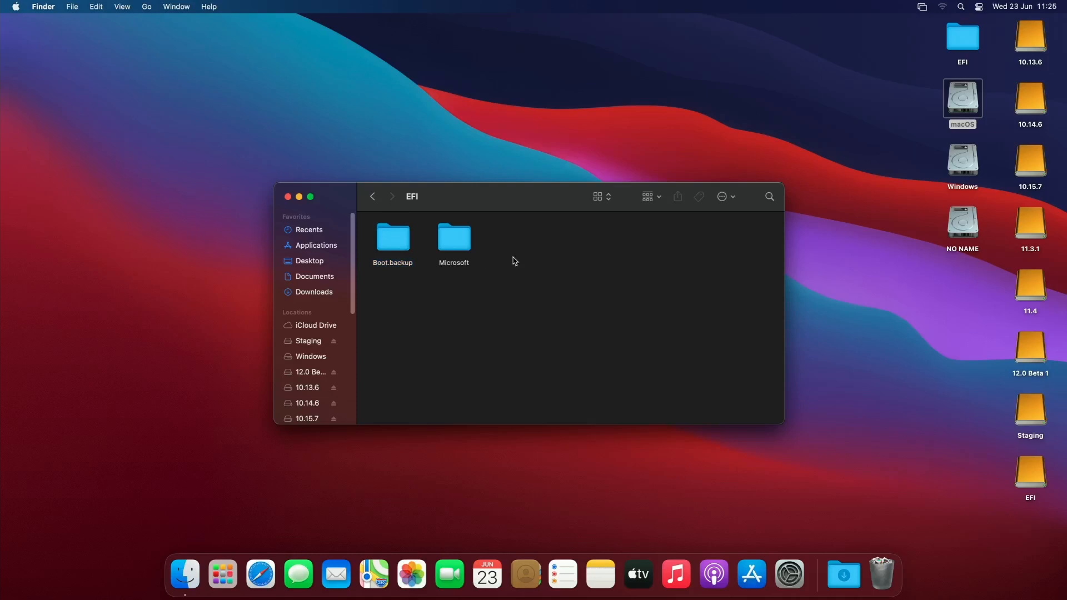
- Append -BACKUP to the base name of bootmgfw.efi in the Microsoft/Boot folder
double_click(440, 250)
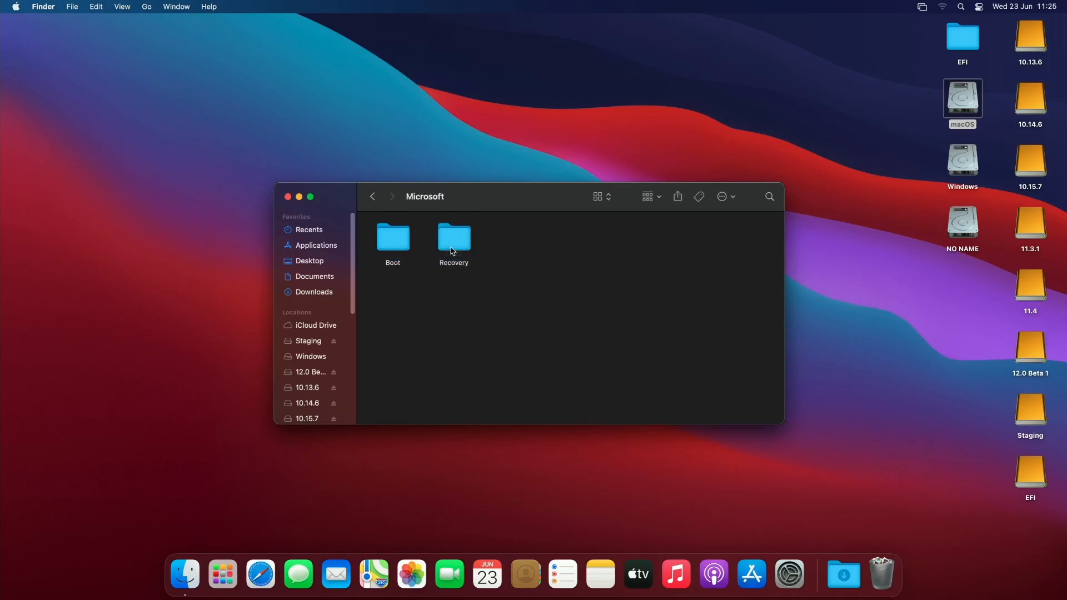
double_click(408, 245)
left_click(584, 270)
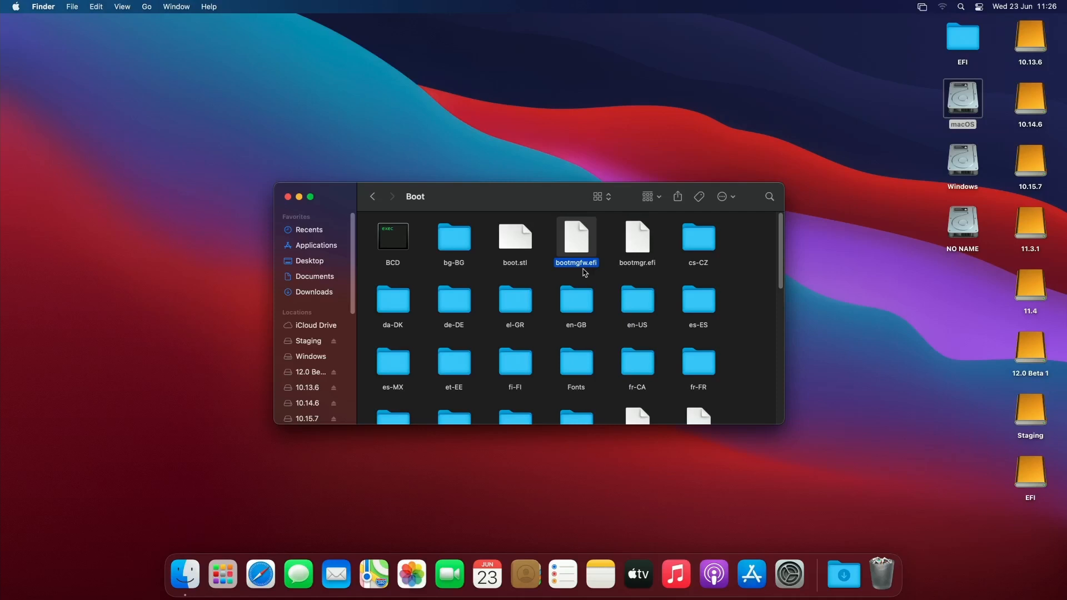
key("Return")
key("Right")
type("-BACKUP")
key("Return")
- Copy the BOOT and OC folders from the desktop EFI folder into the NO NAME volume's EFI folder and close both windows
left_click(374, 199)
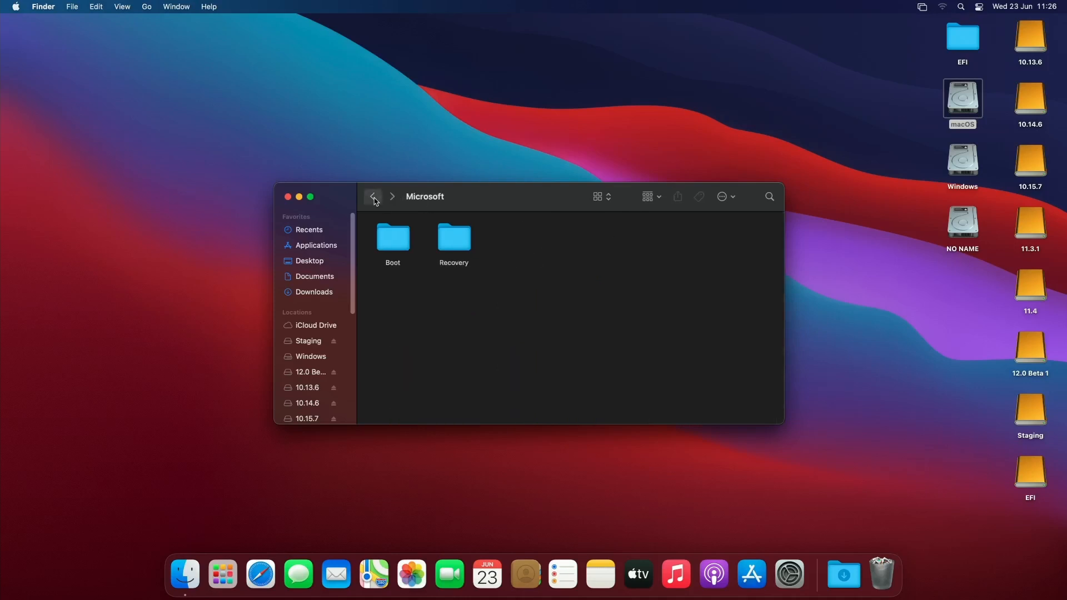
left_click(375, 200)
left_click(375, 200)
double_click(395, 244)
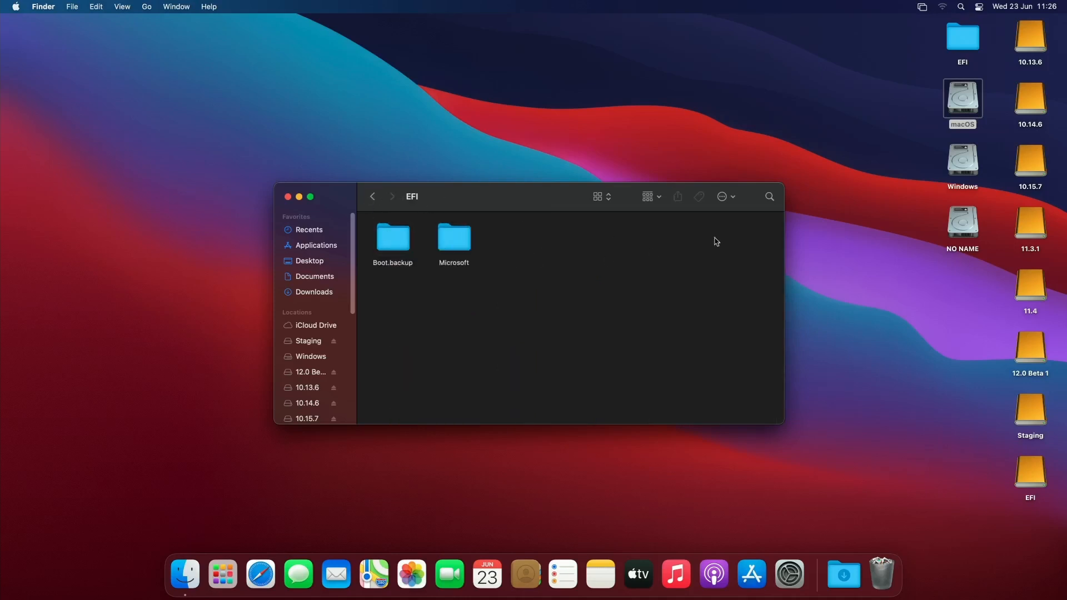
left_click(964, 51)
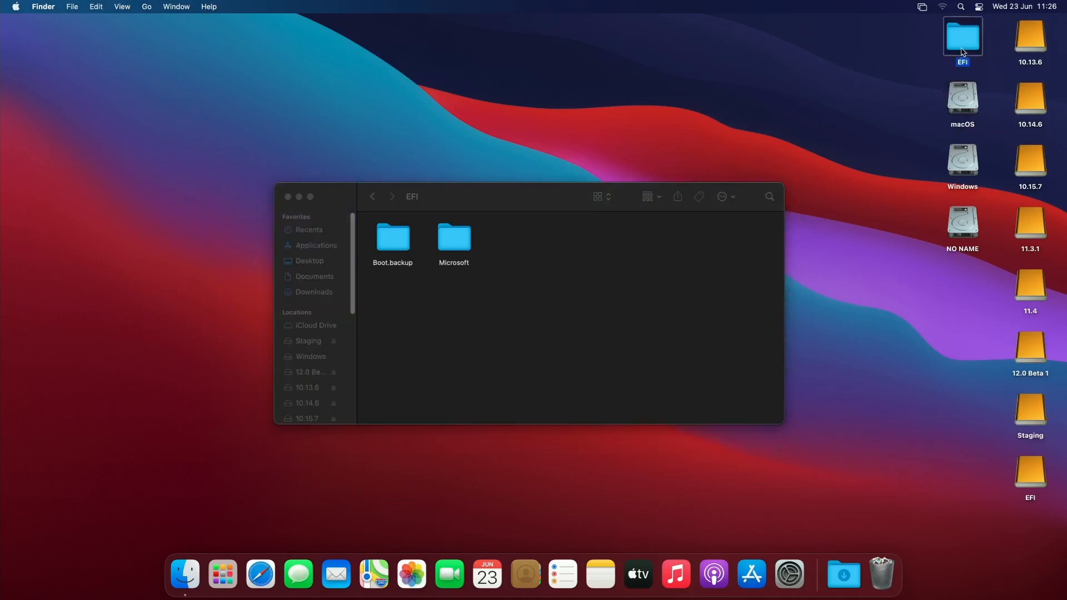
double_click(963, 52)
left_click_drag(542, 371, 443, 328)
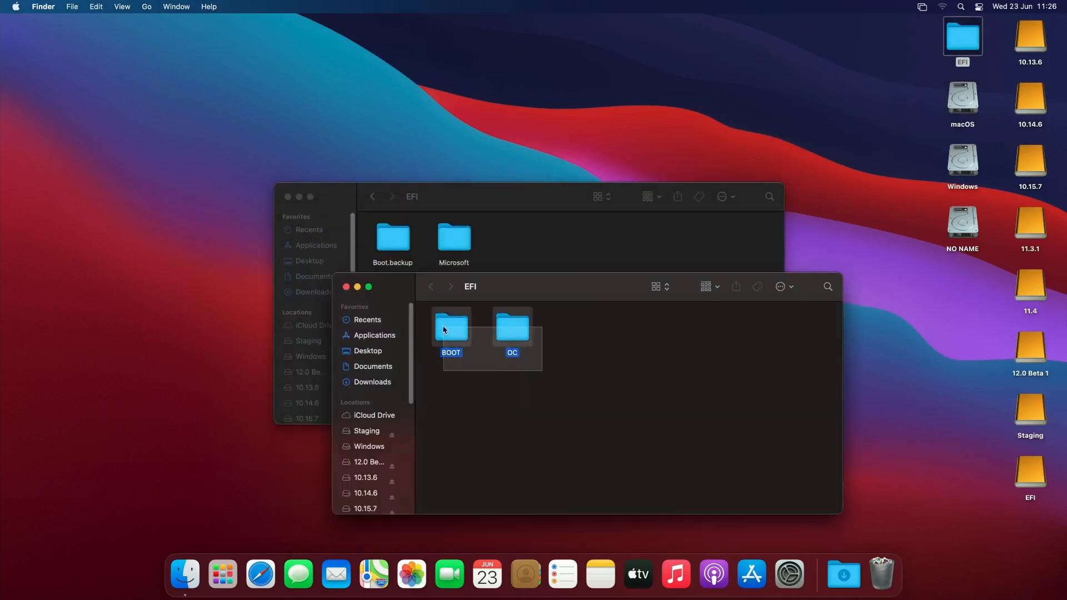
key("super+c")
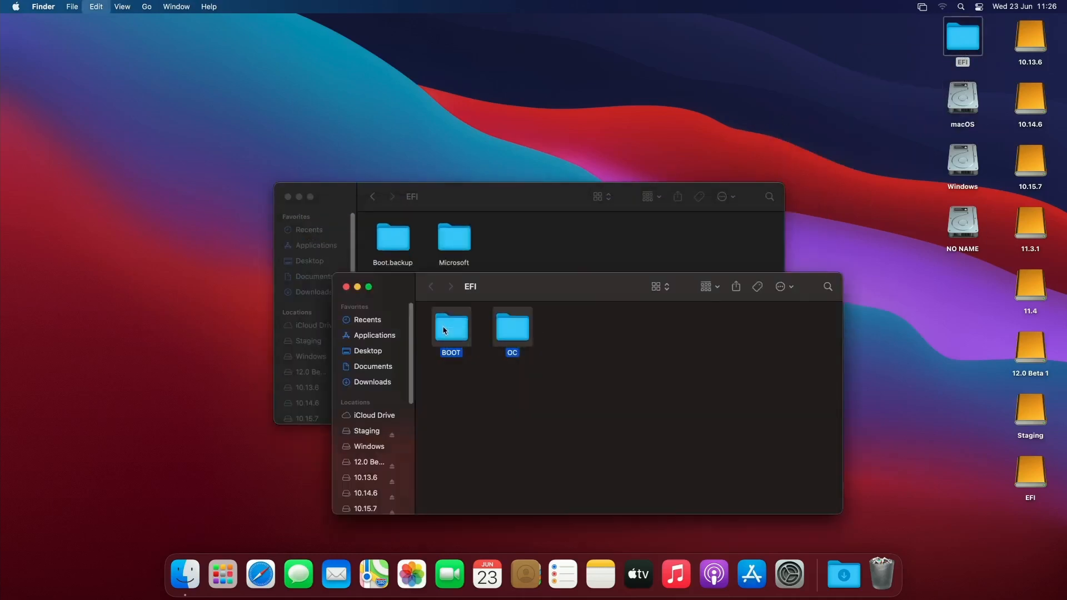
left_click(549, 257)
key("super+v")
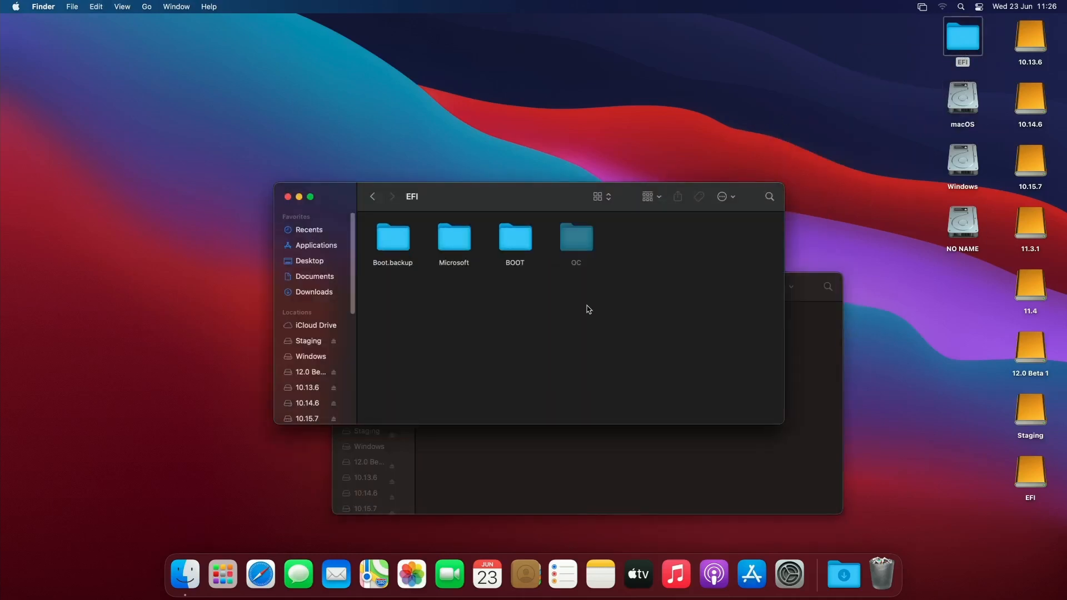
key("super+w")
key("super+w")
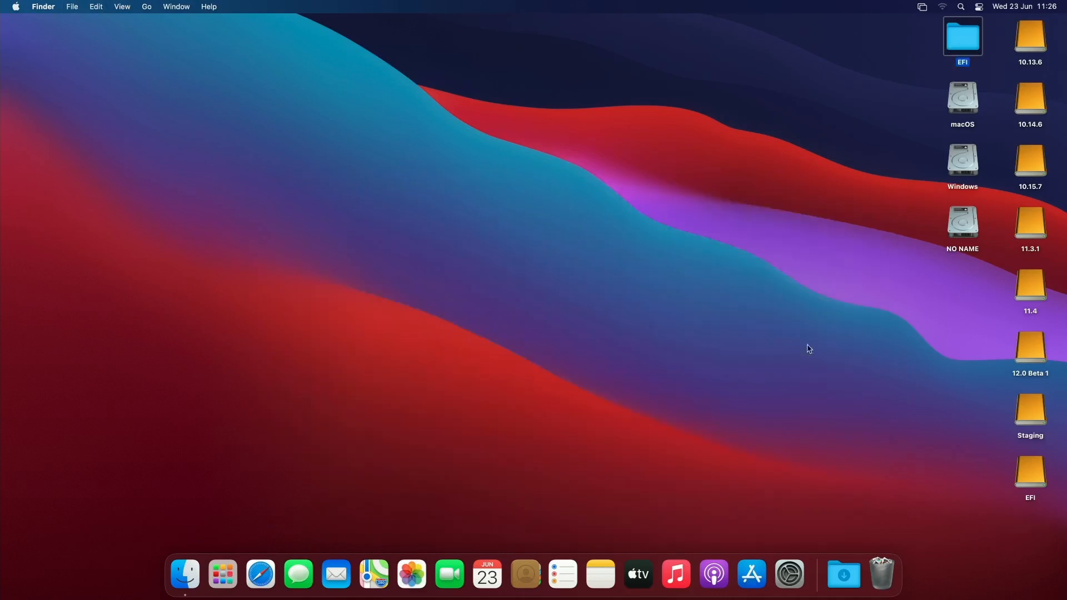
- Eject all volumes of the external disk that holds 10.14.6 and restart the Mac
left_click(1026, 109)
key("super+e")
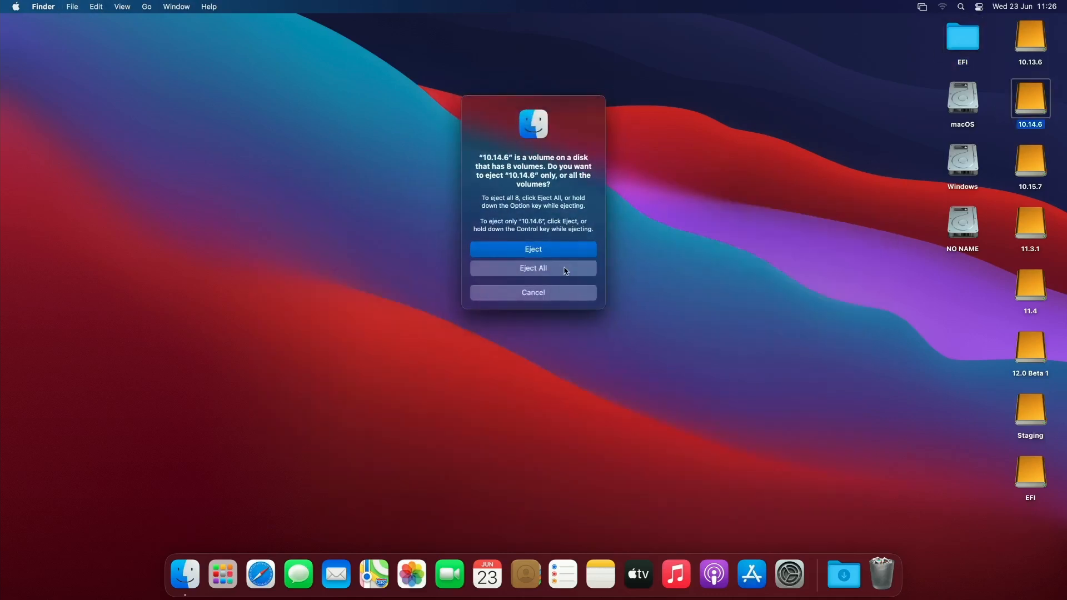
left_click(566, 271)
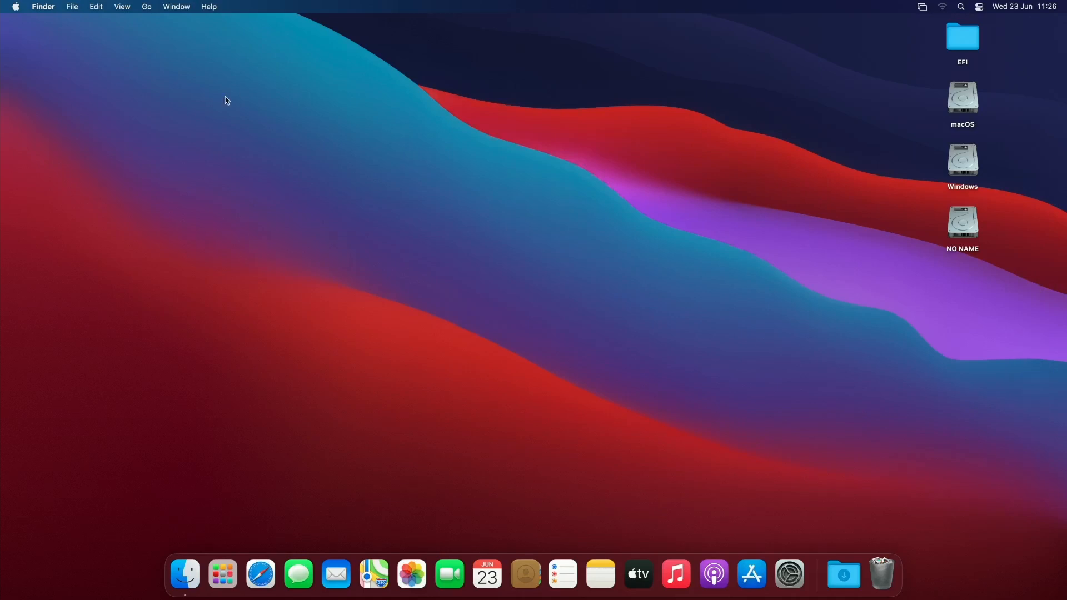
left_click(16, 6)
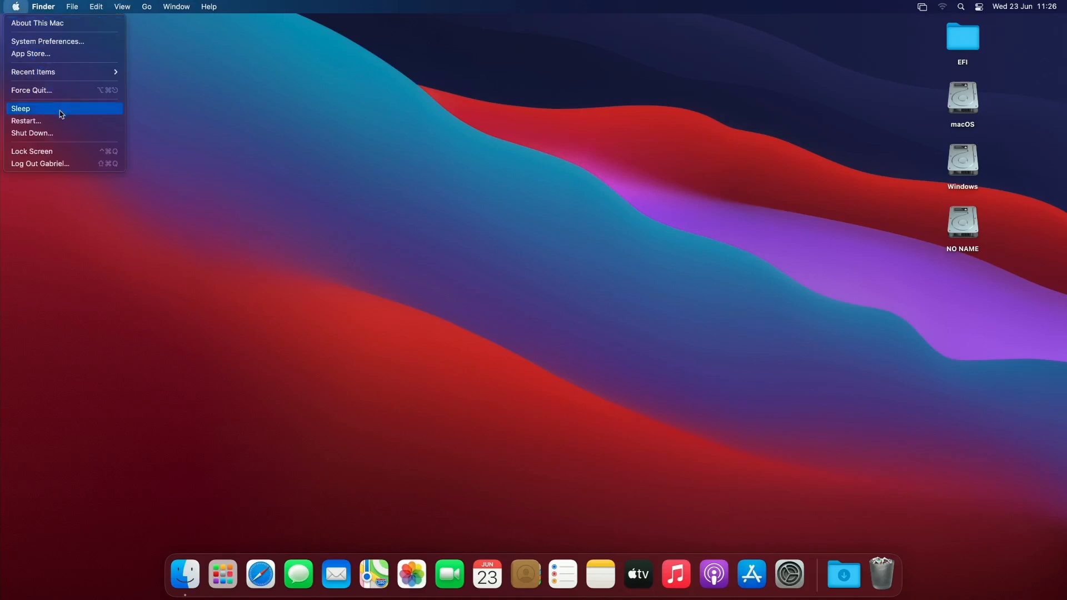
left_click(26, 121)
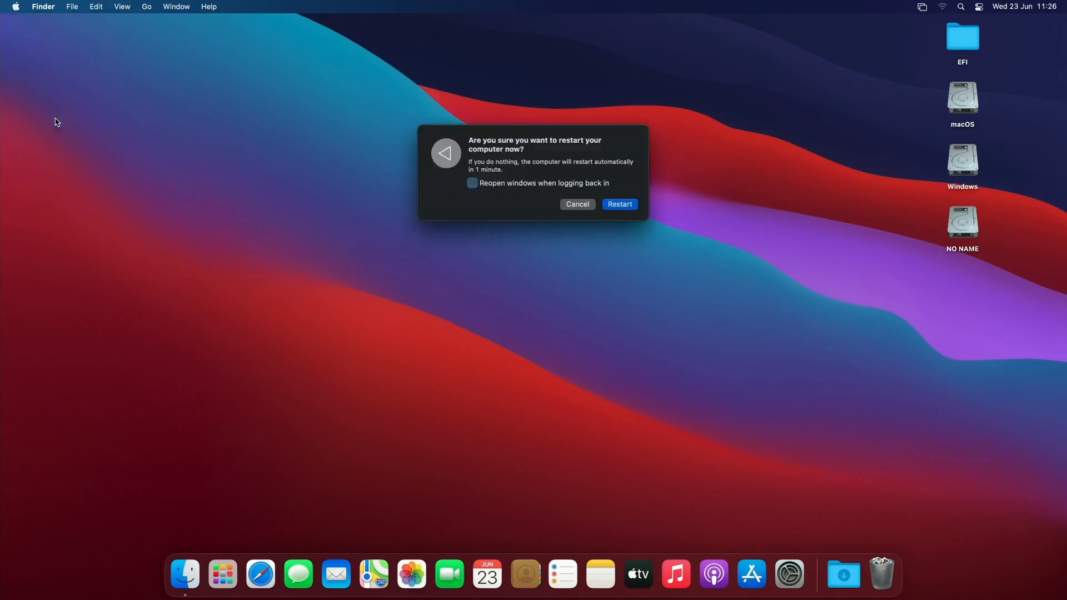
left_click(632, 207)
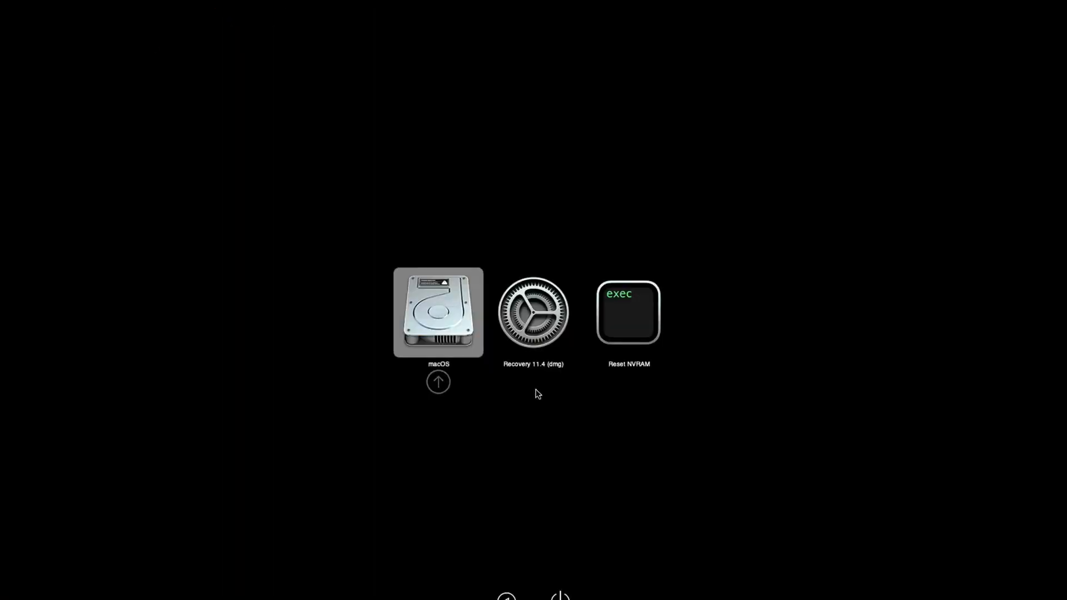
- Start macOS from the boot picker and log in with the account password
key("Right")
key("Right")
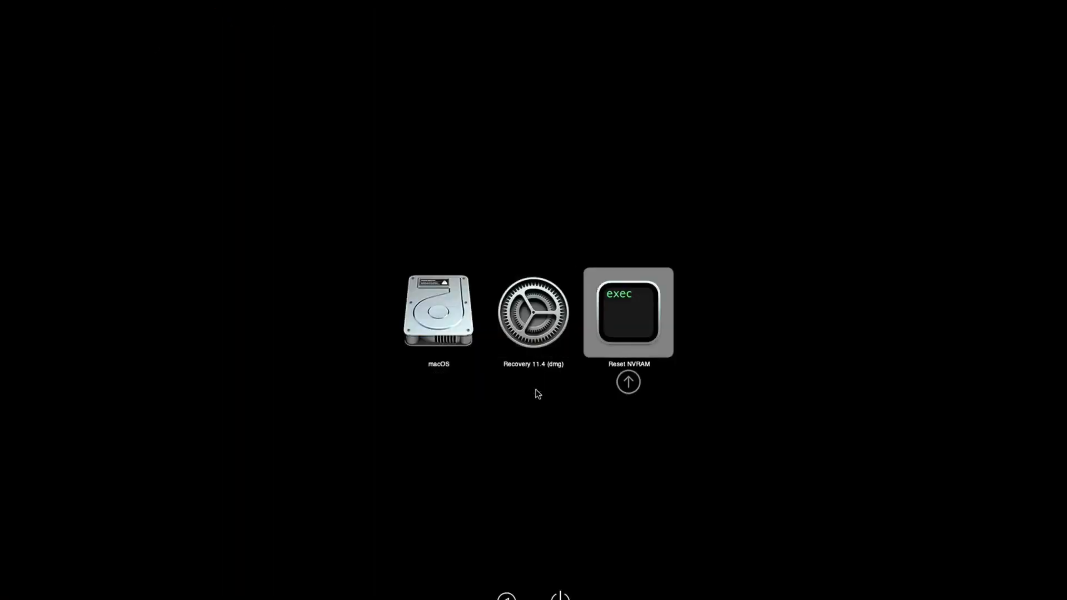
key("Left")
key("Left")
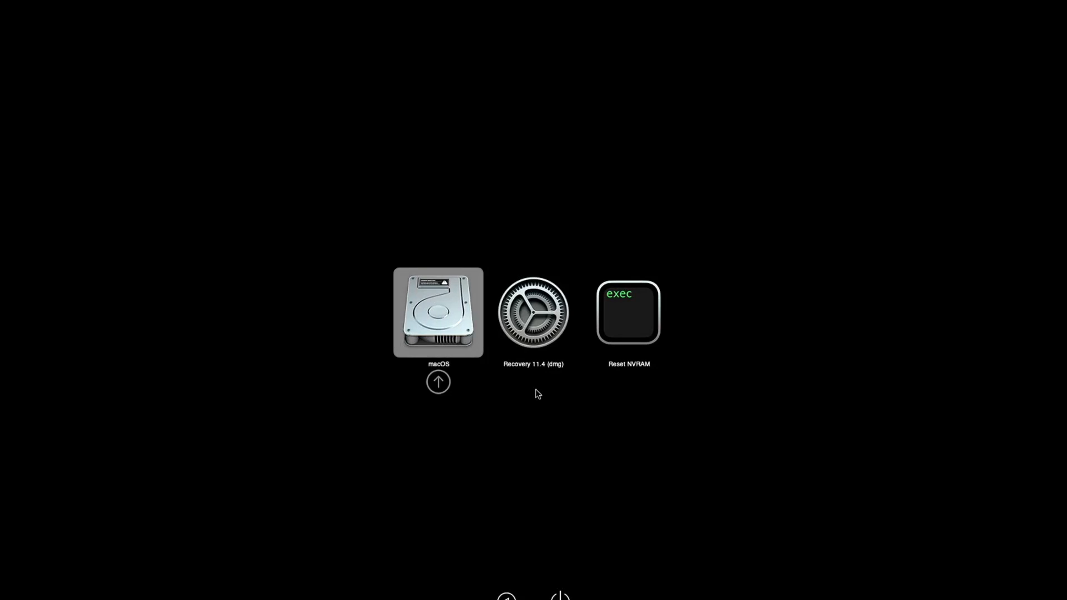
key("Return")
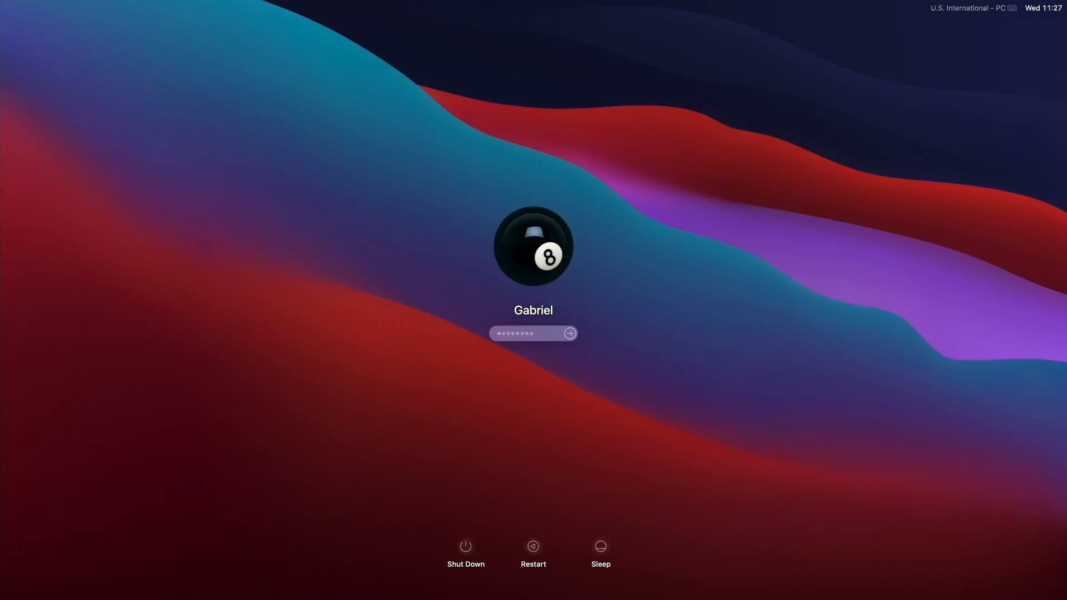
key("Return")
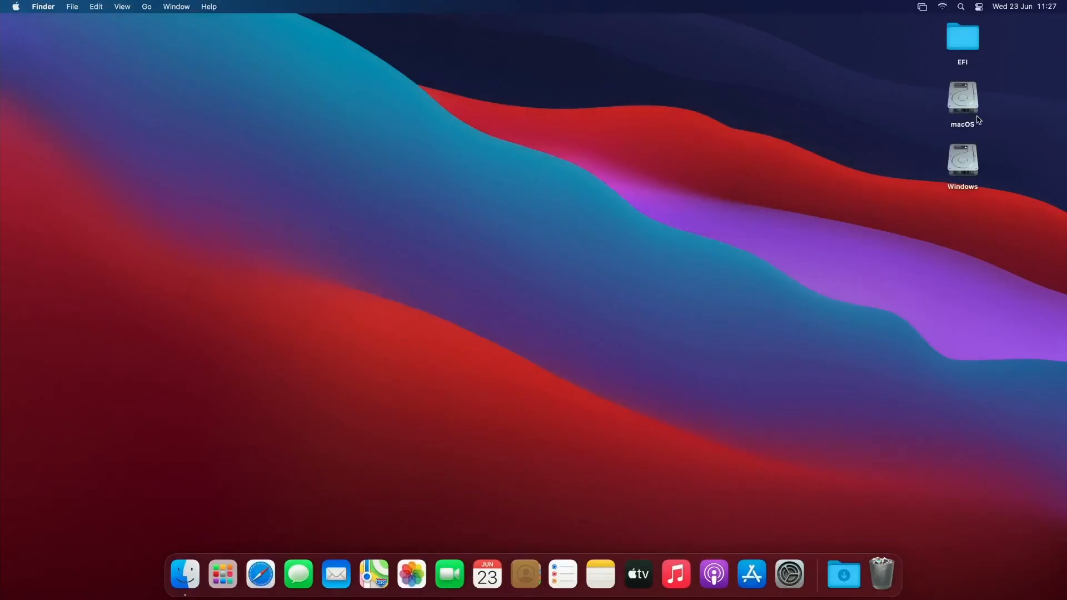
- Mount the EFI partition of the macOS disk and open the EFI folder on the NO NAME volume
right_click(974, 113)
left_click(883, 300)
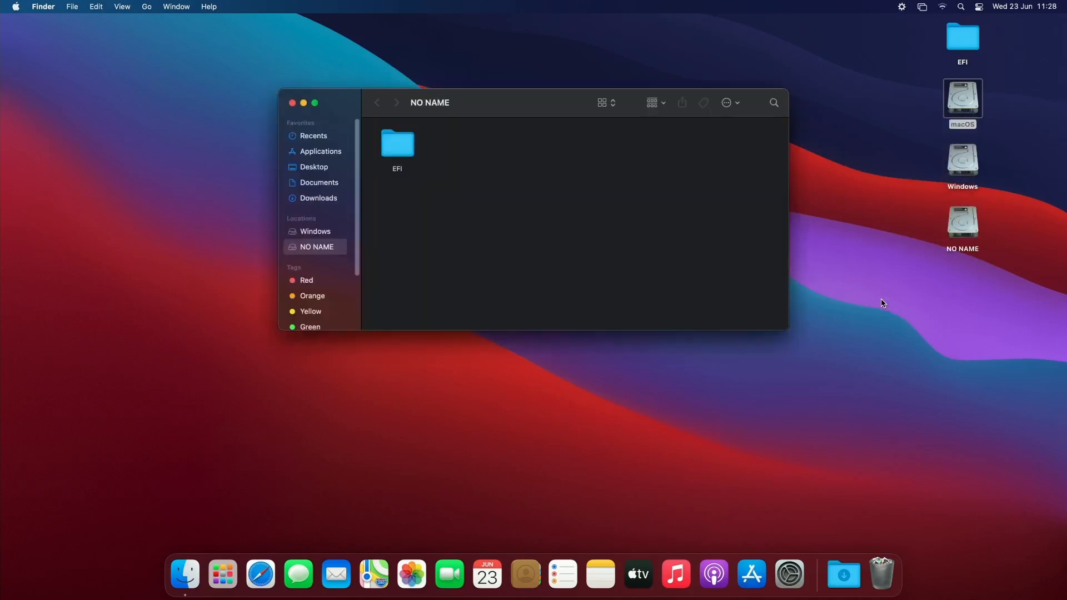
double_click(401, 160)
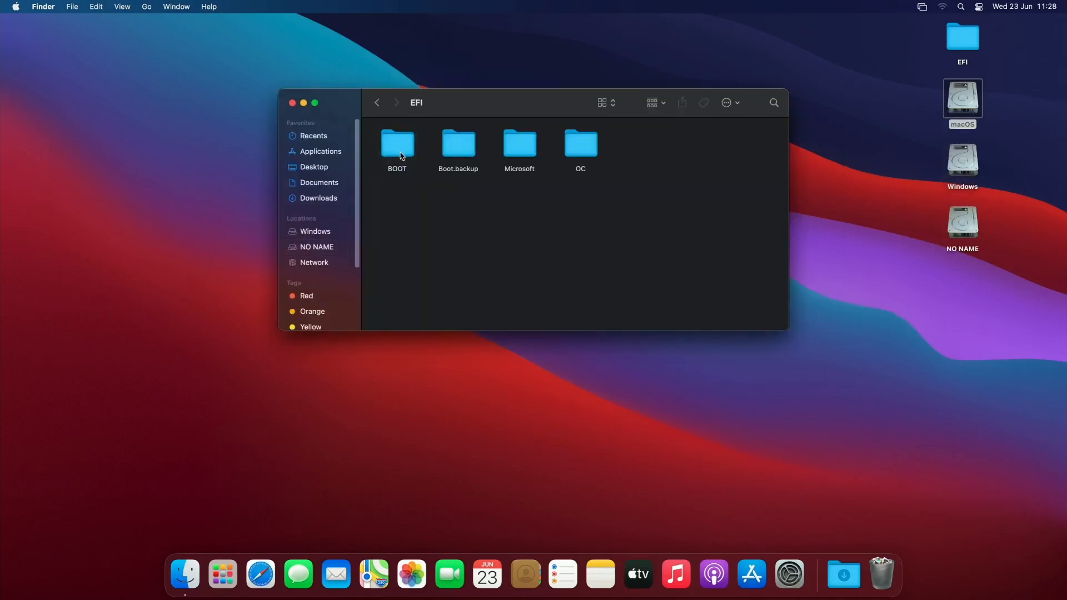
left_click(455, 150)
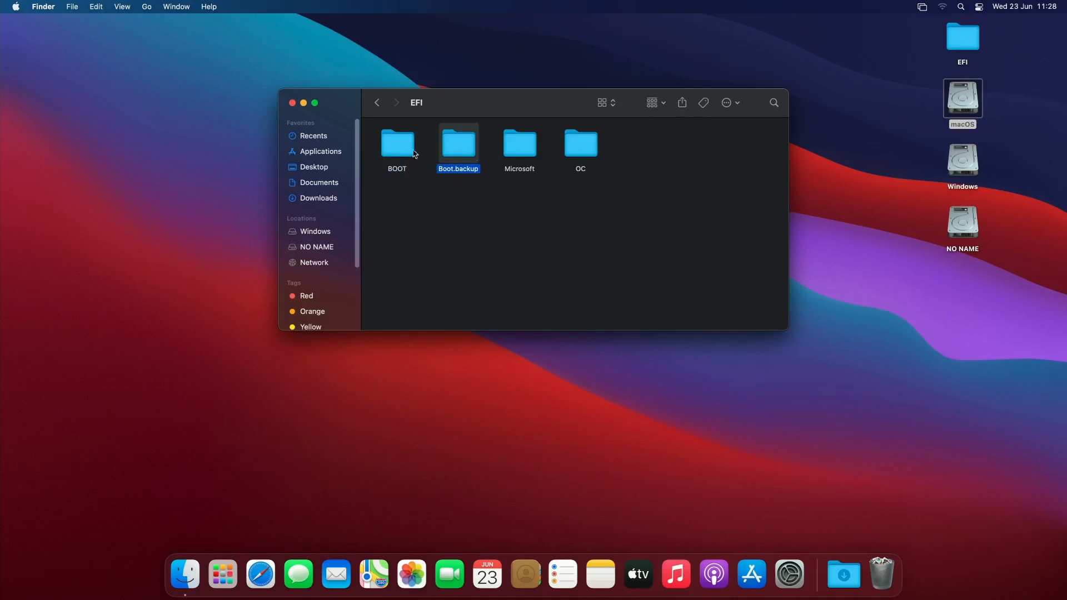
- In the Microsoft/Boot folder, rename bootmgfw.efi-BACKUP as bootmgfw.efi
double_click(509, 146)
left_click(402, 151)
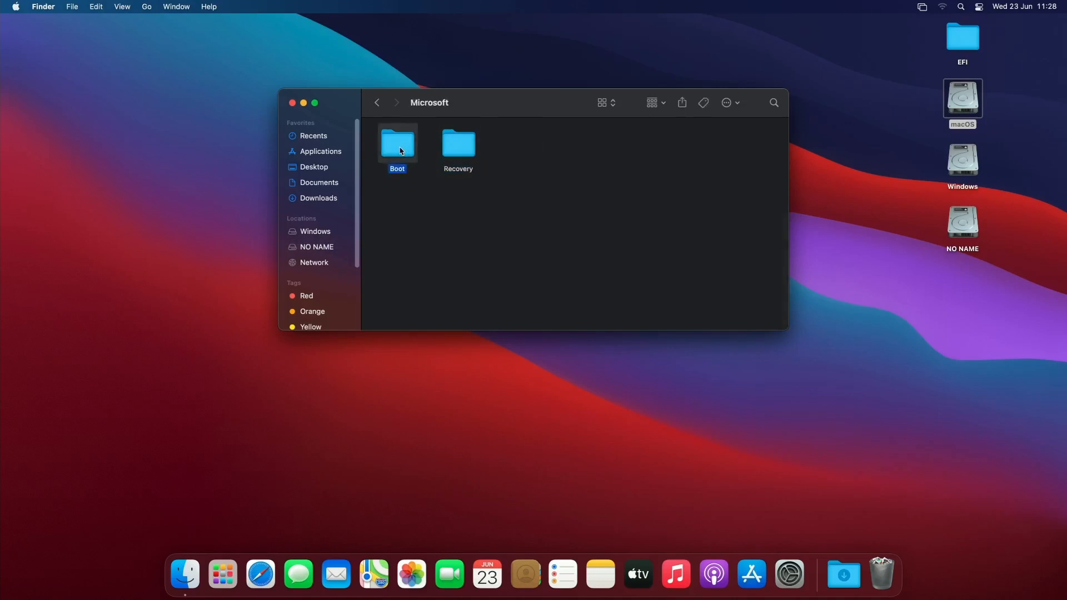
double_click(402, 151)
left_click(579, 148)
key("Return")
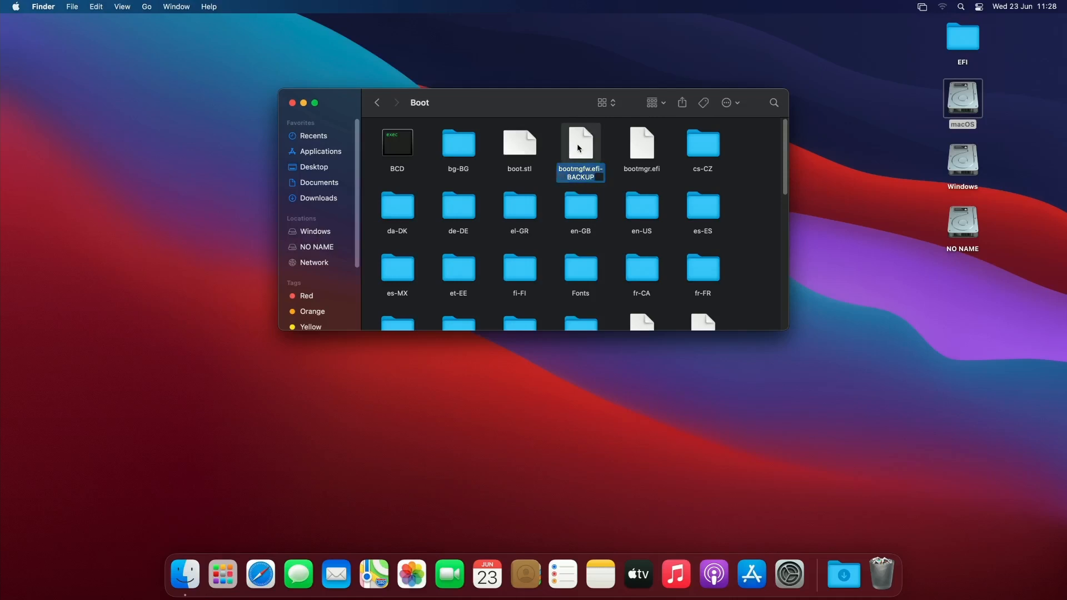
key("Right")
key("BackSpace")
key("BackSpace")
key("BackSpace")
key("BackSpace")
key("BackSpace")
key("BackSpace")
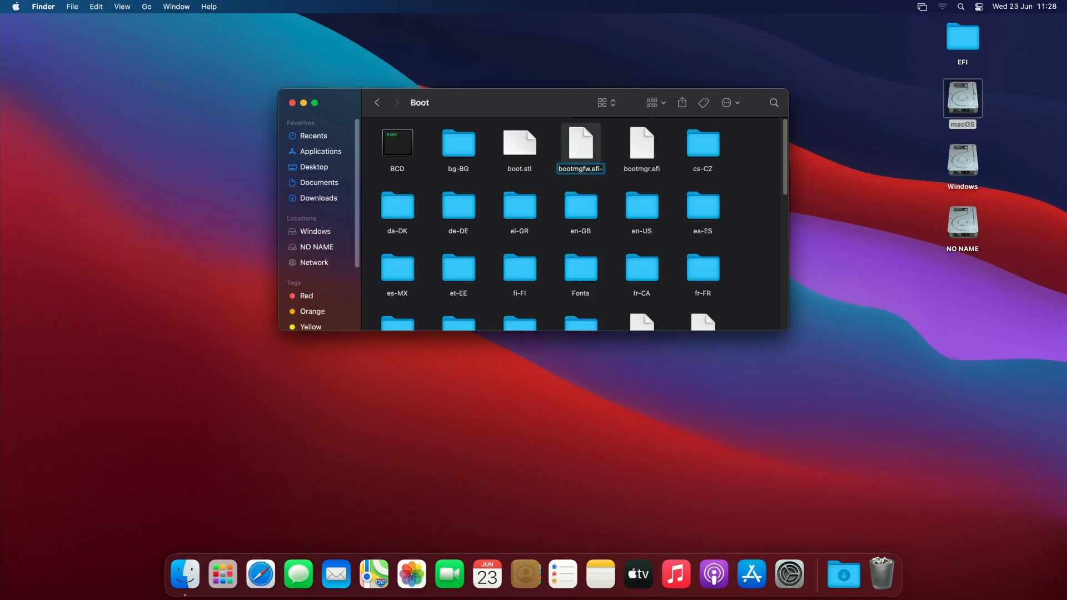
key("BackSpace")
key("Return")
- Close the Boot folder window and restart the Mac
key("super+w")
left_click(697, 108)
left_click(19, 6)
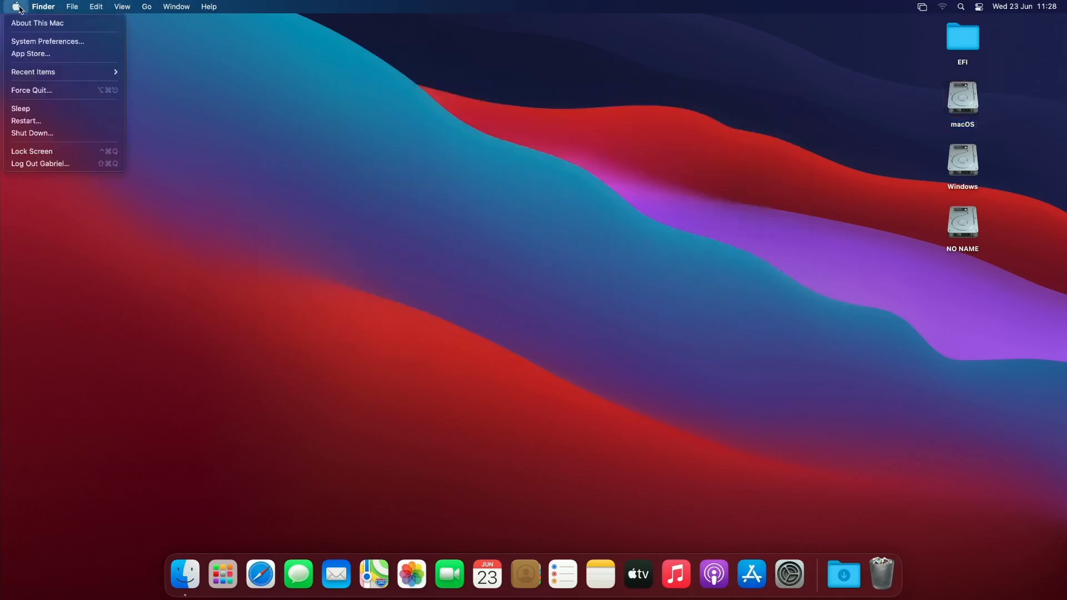
left_click(26, 119)
left_click(621, 207)
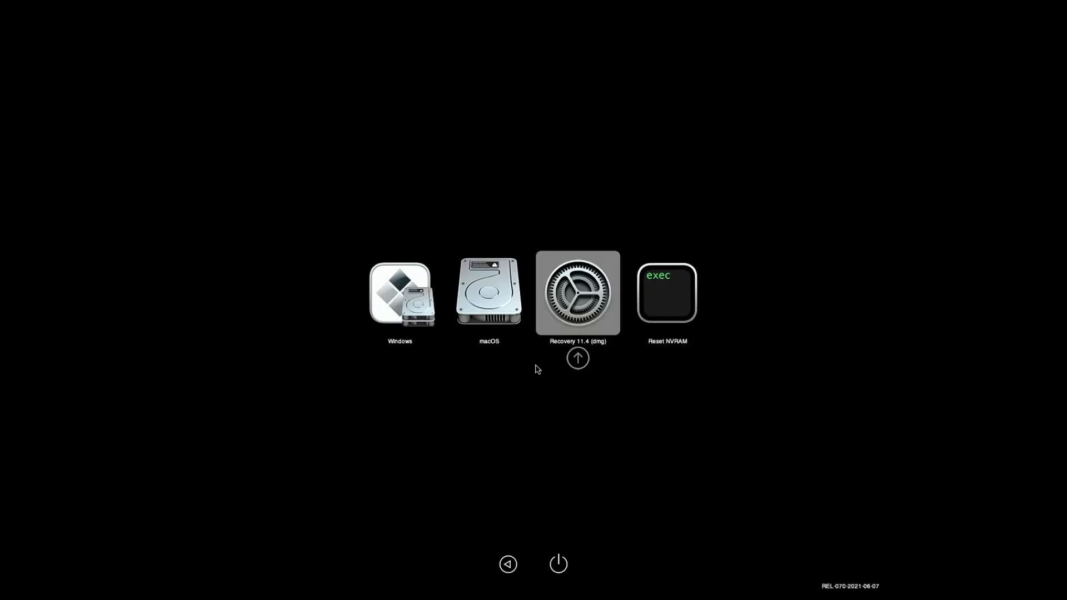
- Check the Windows entry in the boot picker and start macOS
key("Left")
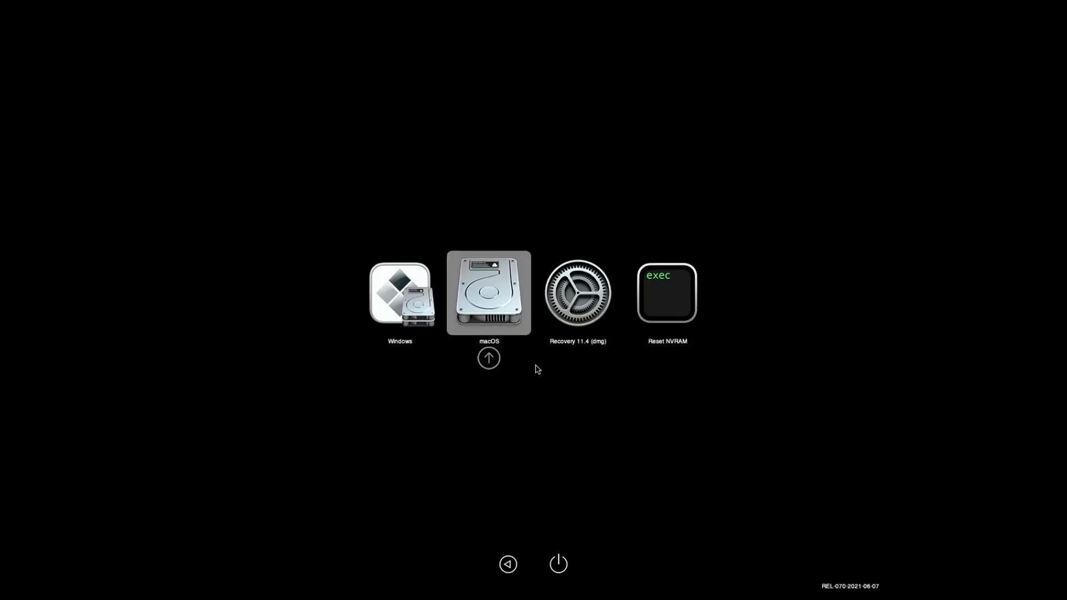
key("Left")
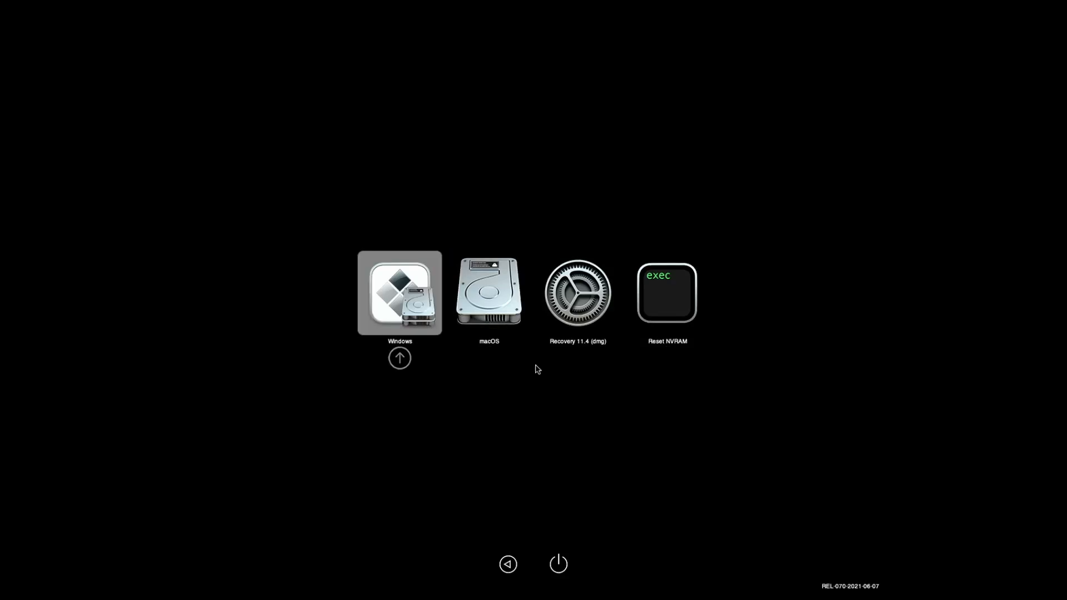
key("Right")
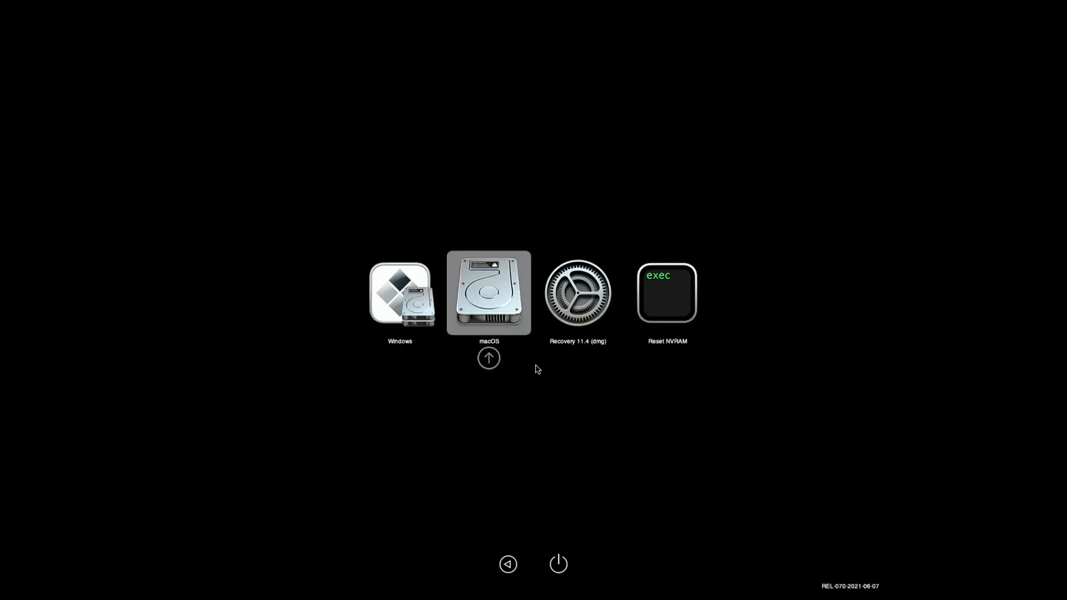
key("Return")
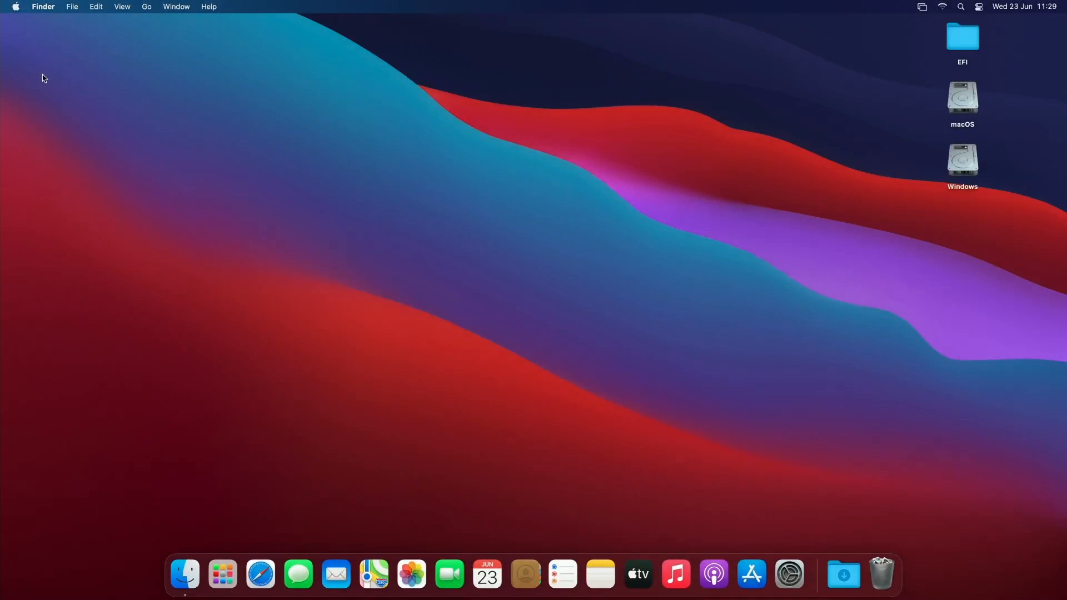
- Restart the Mac to enter the BIOS setup
left_click(16, 6)
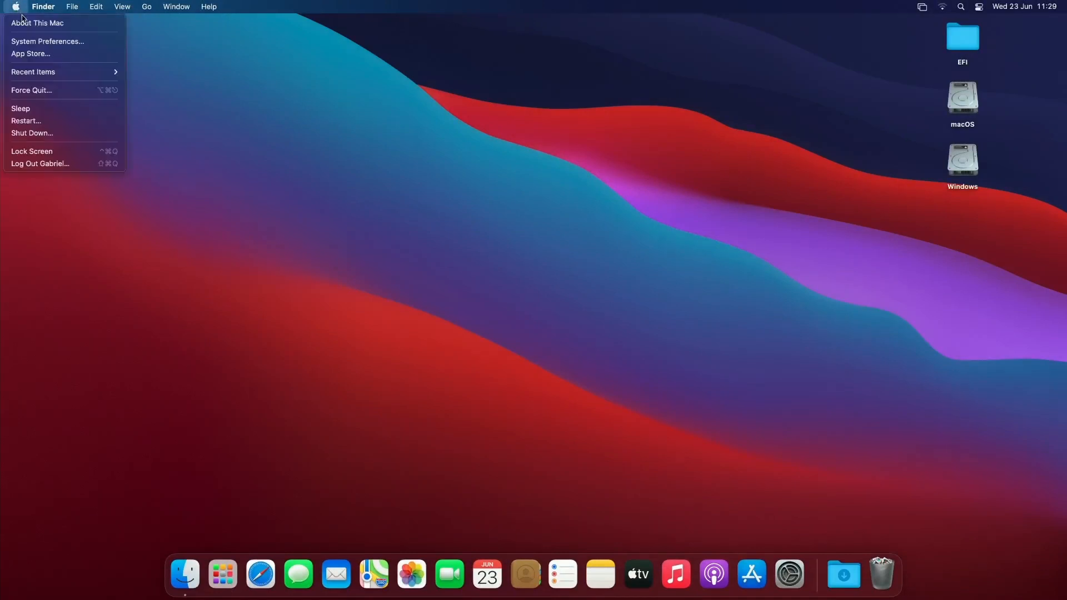
left_click(48, 121)
key("Return")
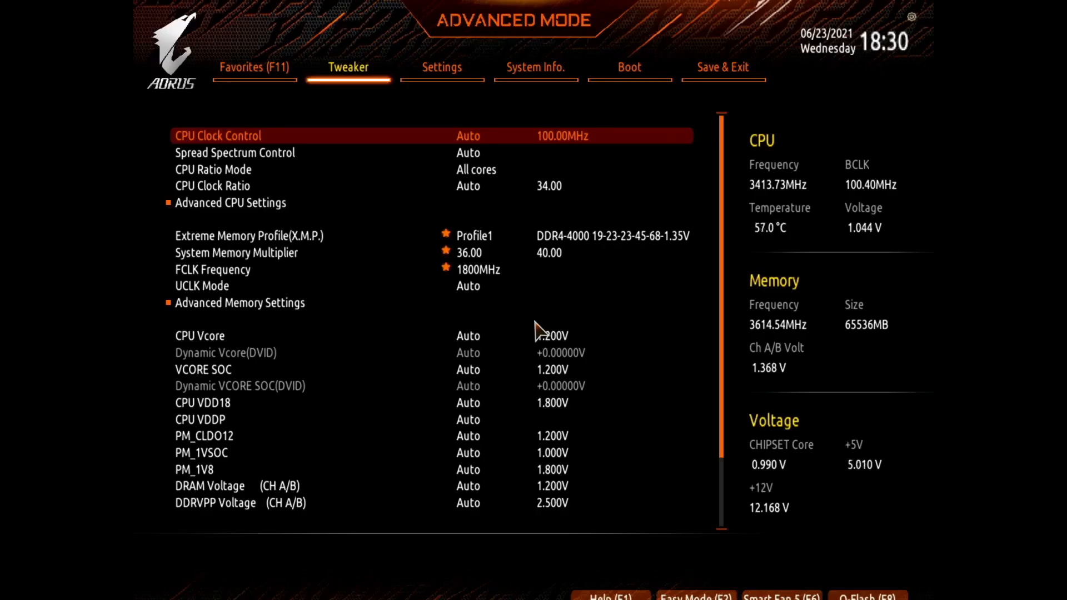
- In the BIOS boot priorities, set Boot Option #2 to Disabled
left_click(635, 51)
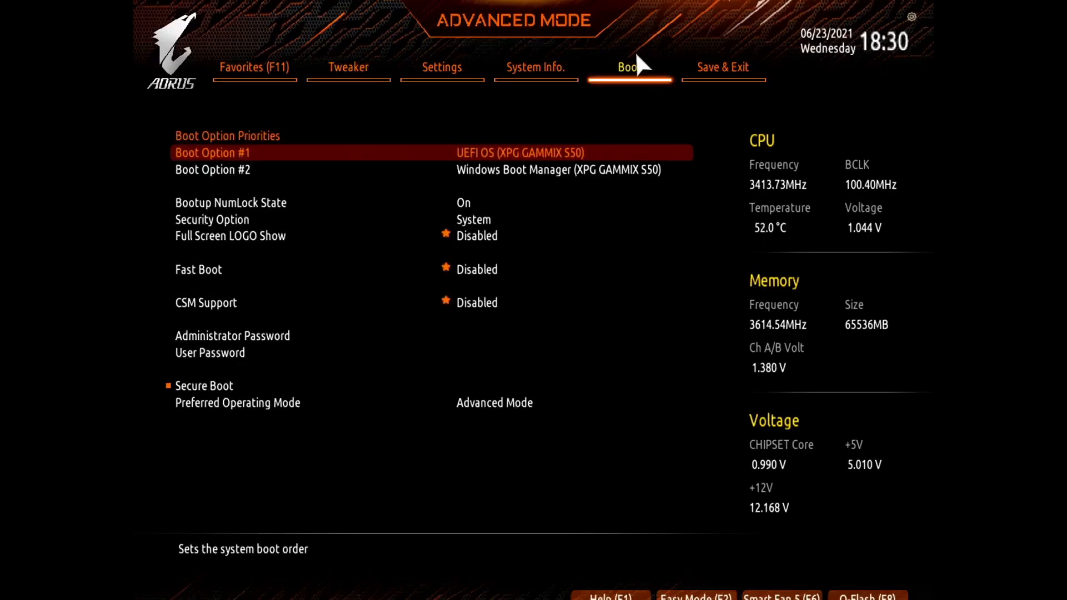
key("Down")
key("Up")
key("Down")
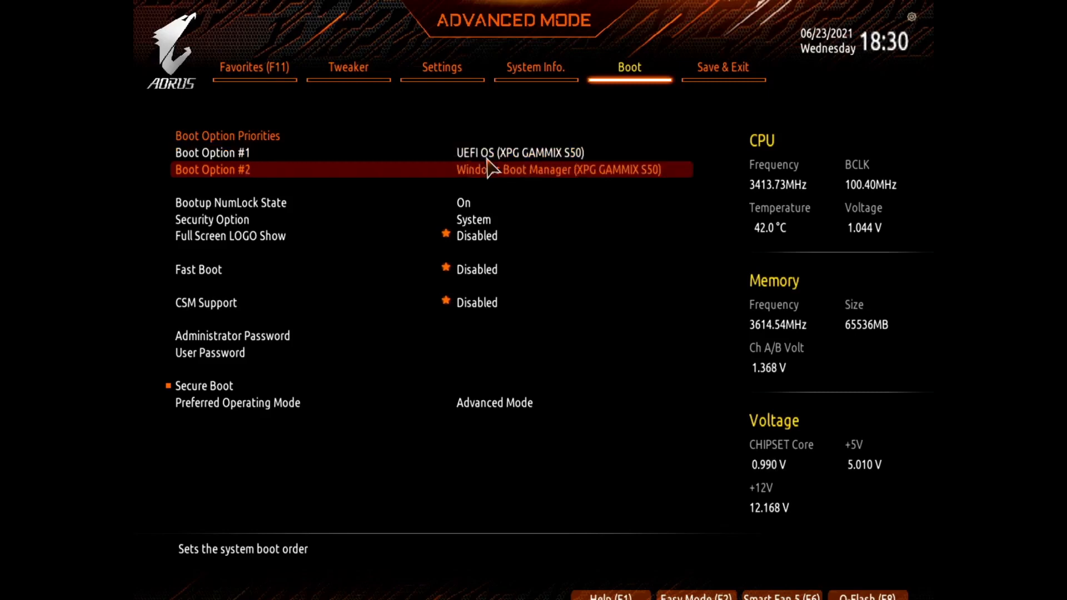
key("Return")
key("Down")
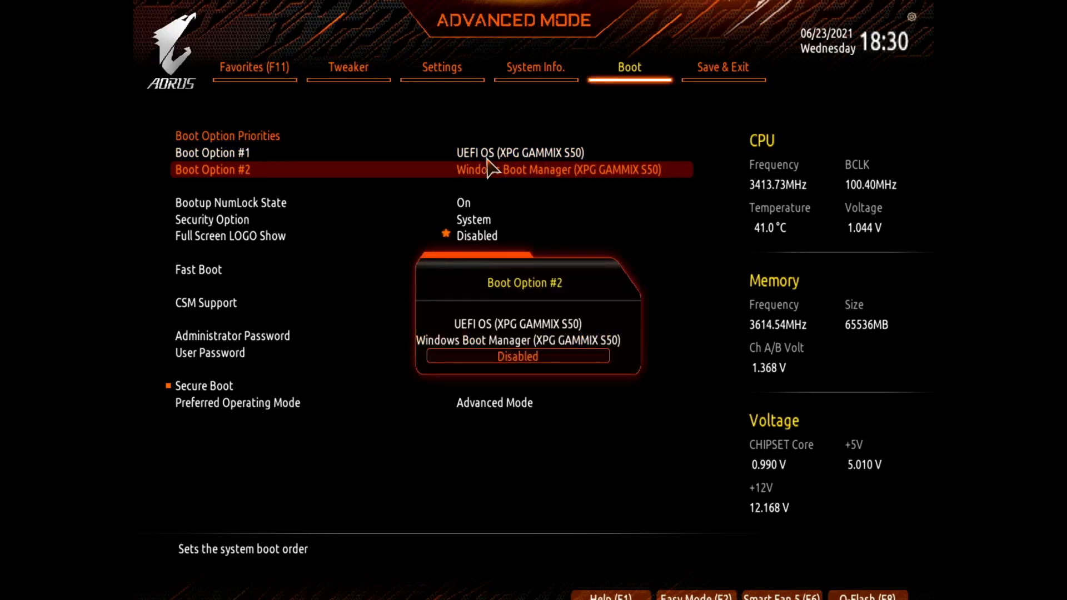
key("Return")
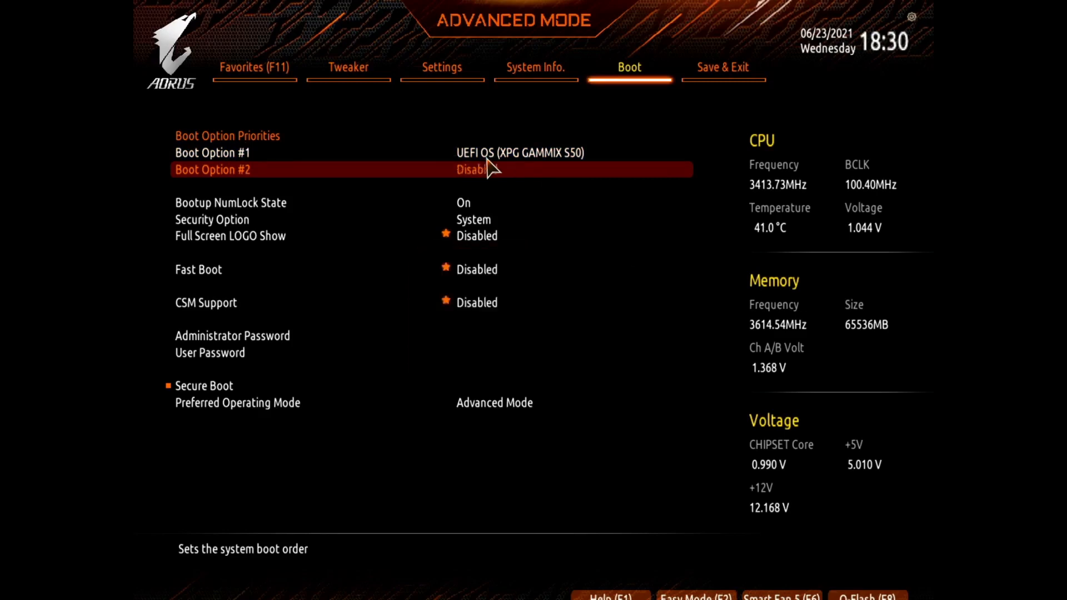
- Try Windows Boot Manager (XPG GAMMIX S50) as Boot Option #1, and set it back to UEFI OS (XPG GAMMIX S50)
key("Up")
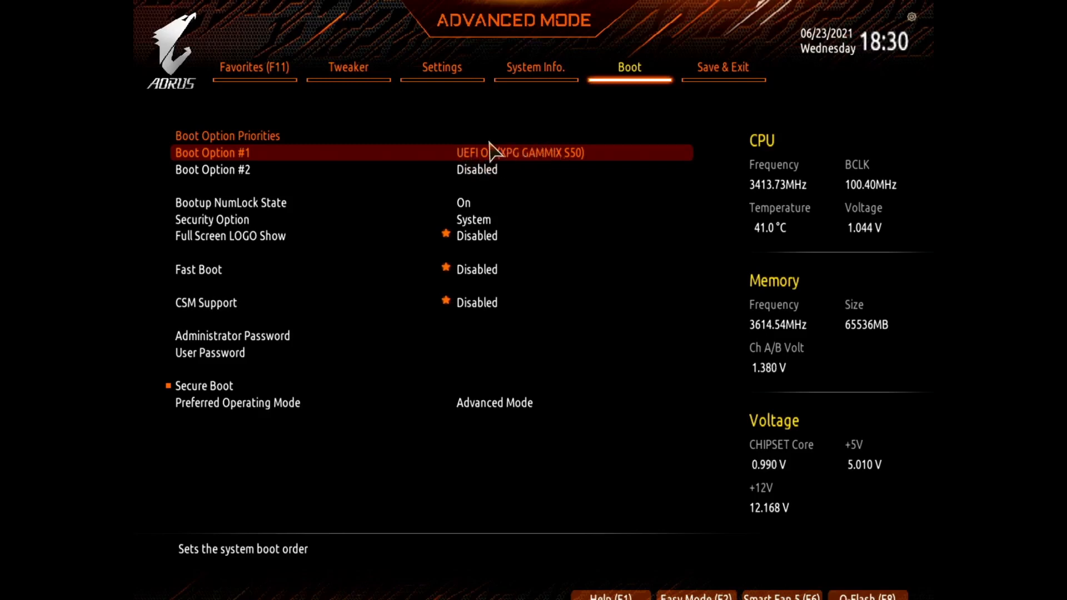
left_click(463, 158)
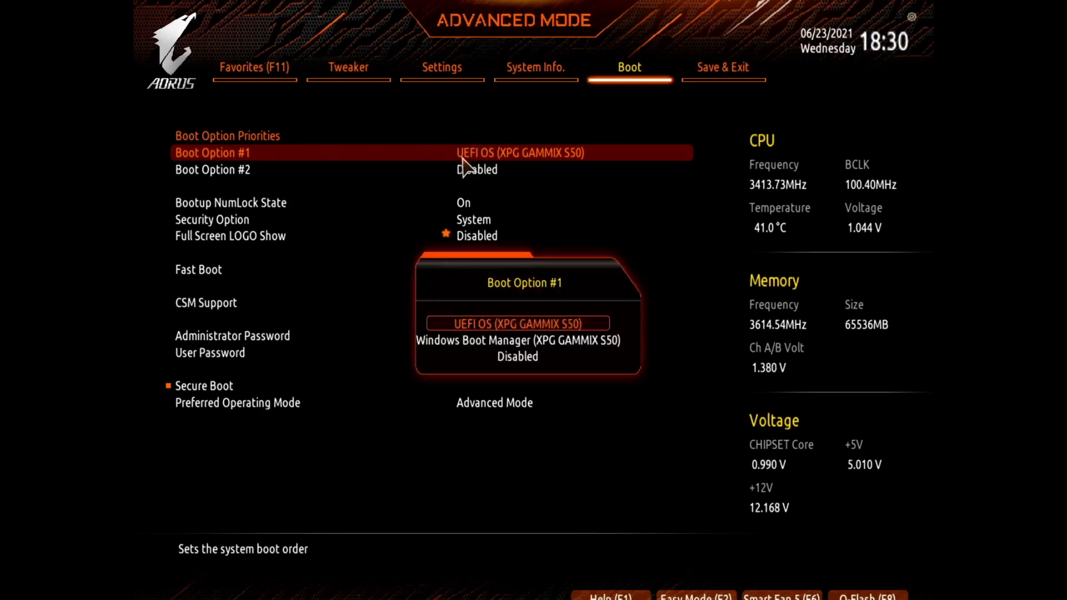
key("Down")
key("Return")
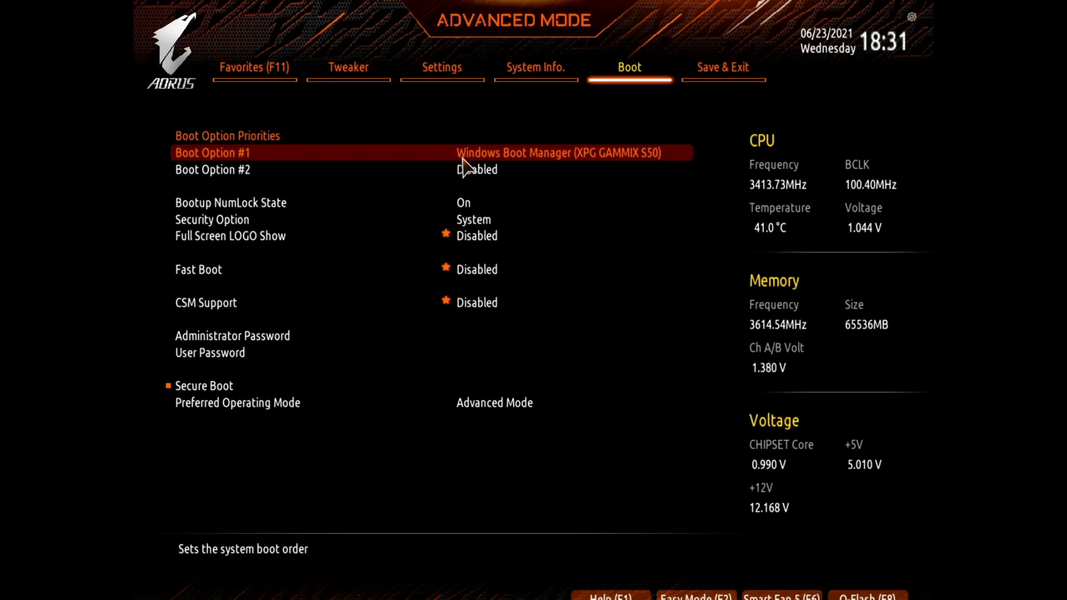
left_click(462, 158)
key("Up")
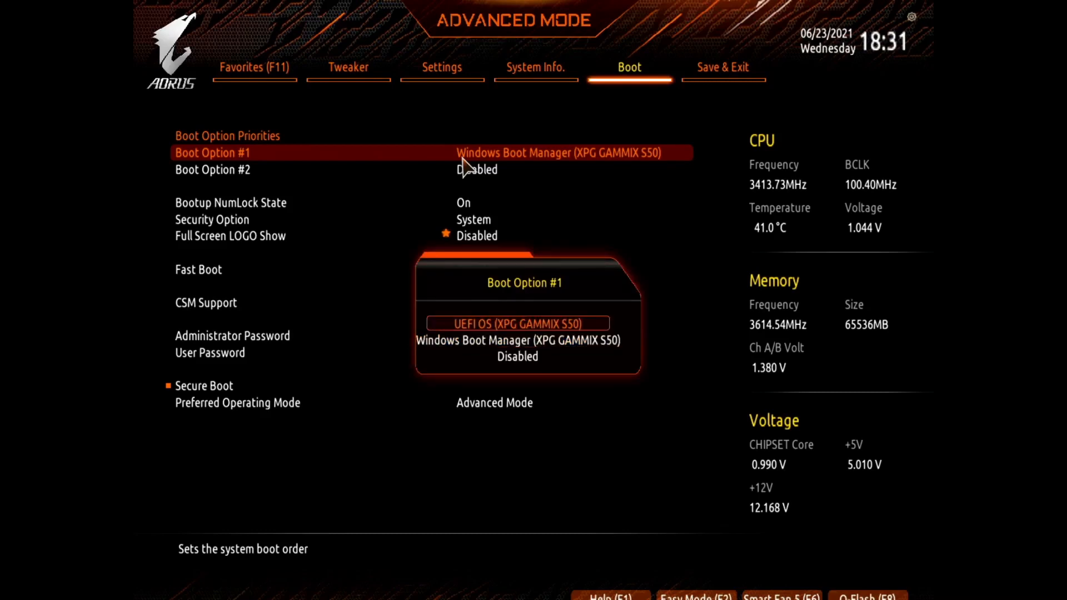
key("Return")
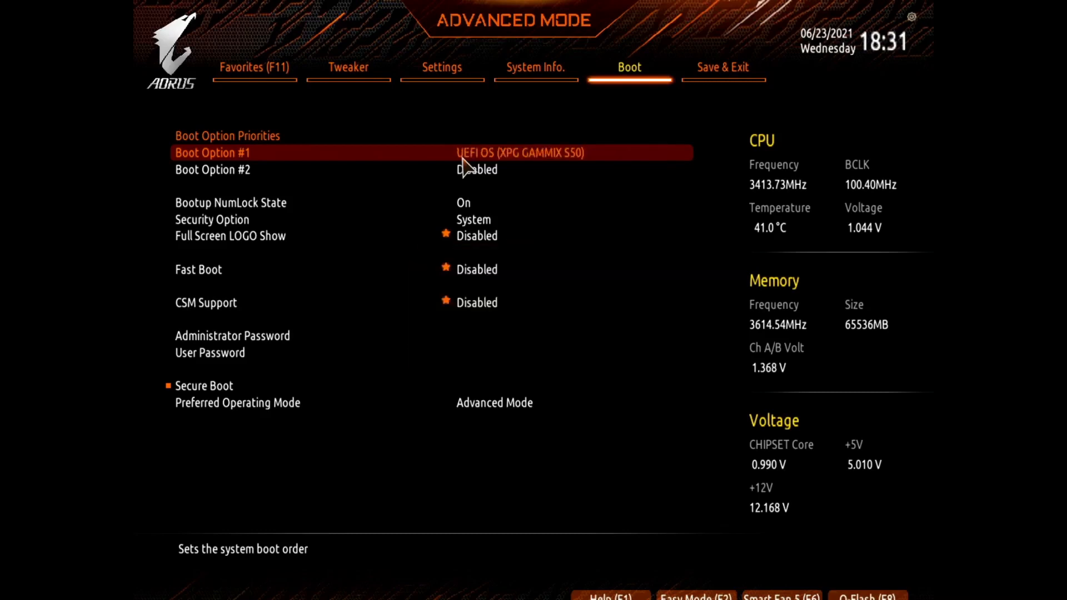
- Save the BIOS settings and exit setup to reboot the computer
key("Left")
key("Left")
key("Right")
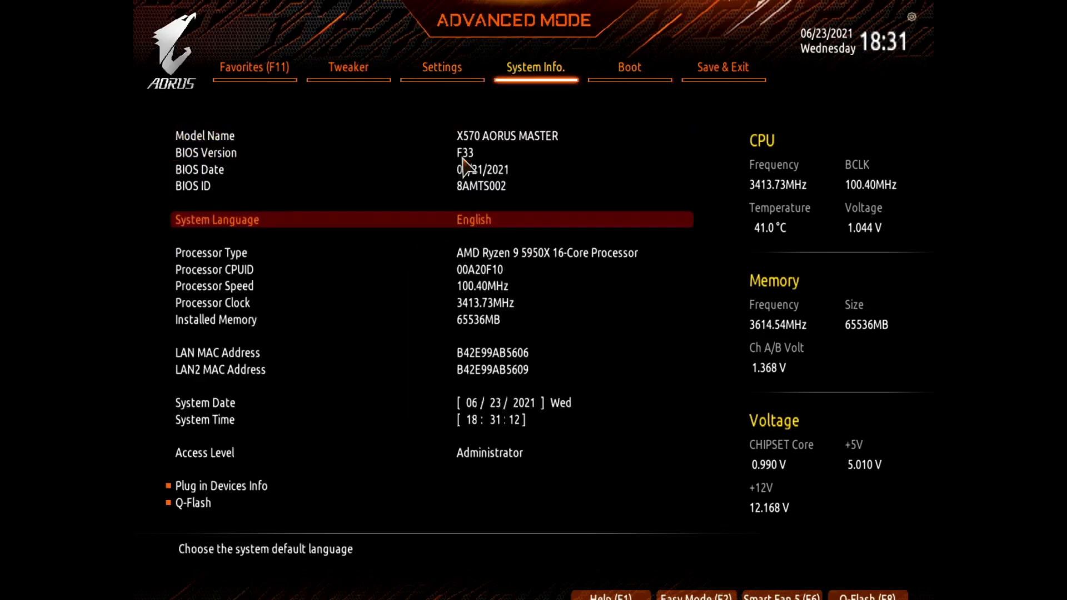
key("Right")
key("Right")
key("Return")
key("Return")
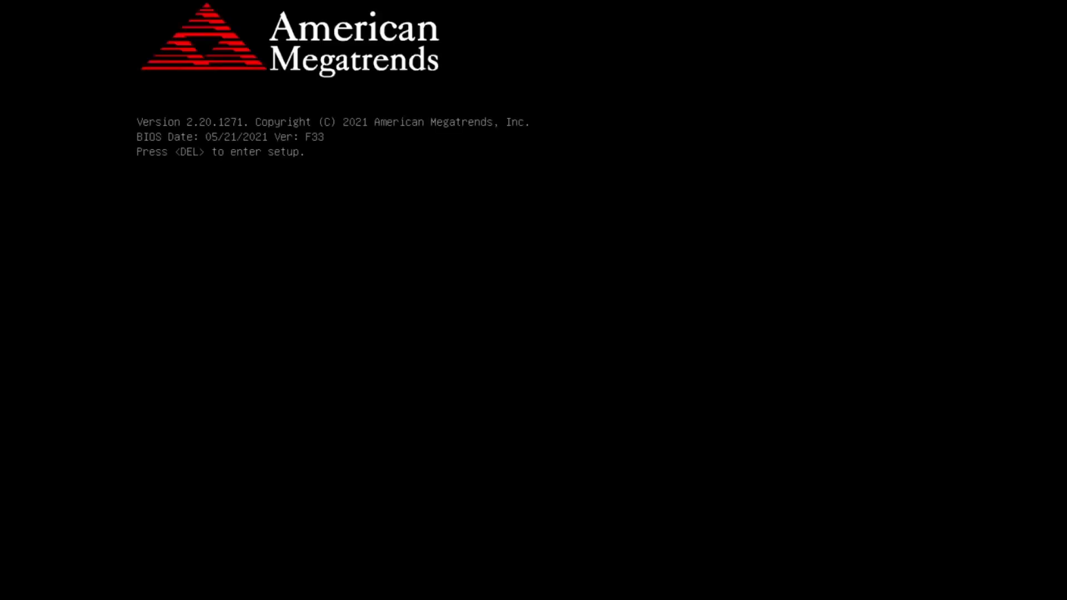
- Start Windows from the OpenCore boot picker
key("Right")
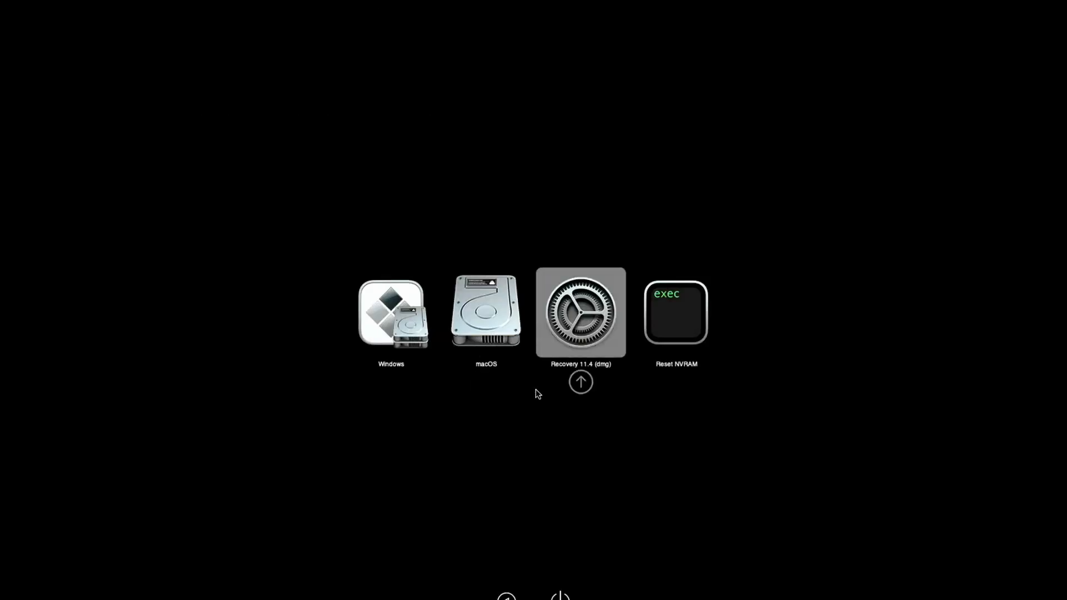
key("Left")
key("Left")
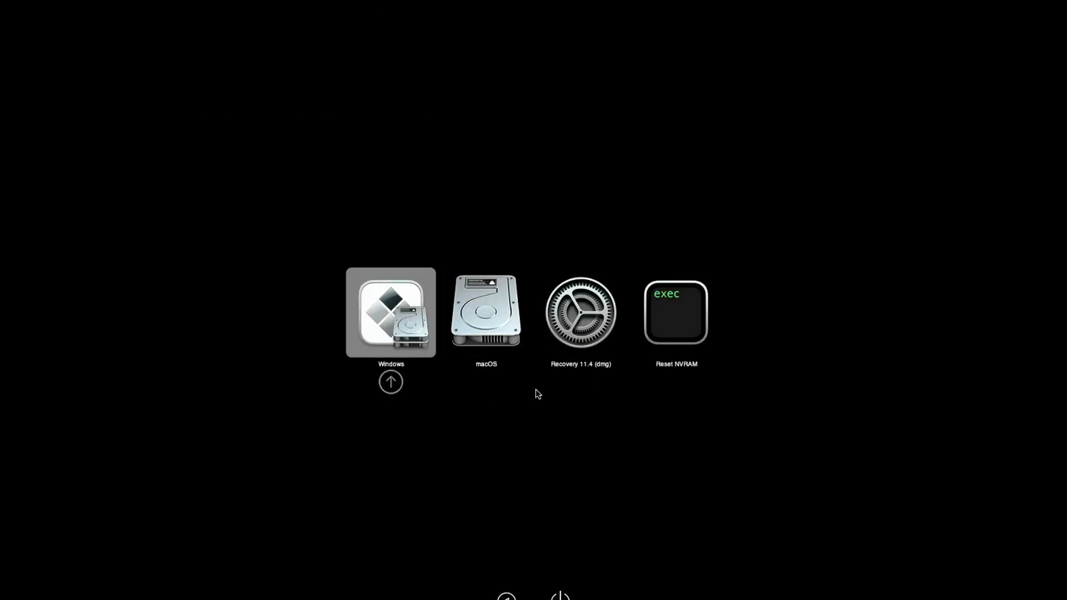
key("Return")
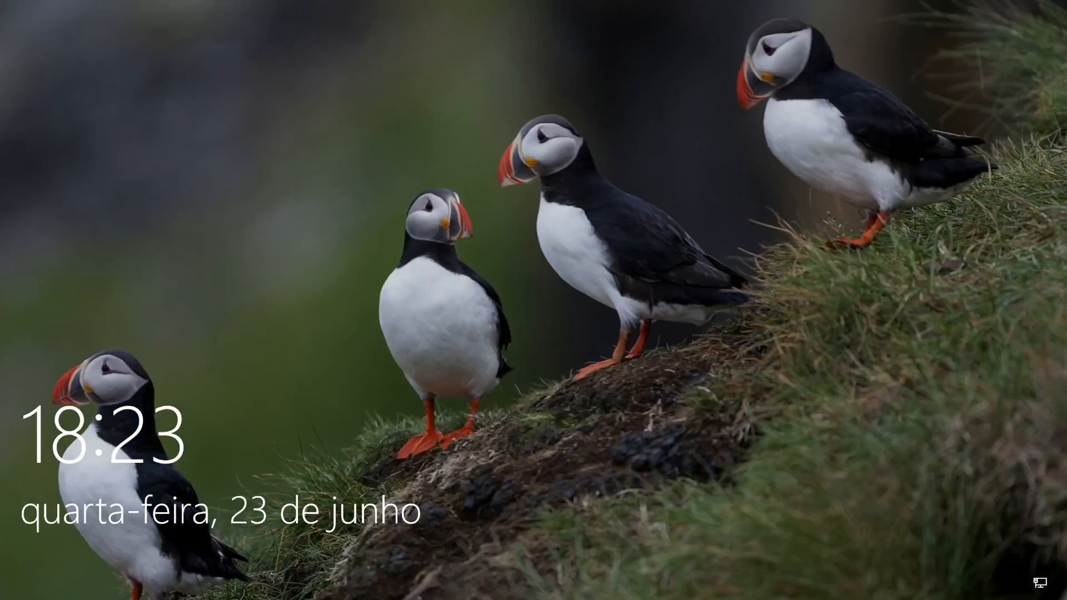
- Dismiss the Windows lock screen and sign in with the account's sign-in password
key("space")
type("****")
key("Return")
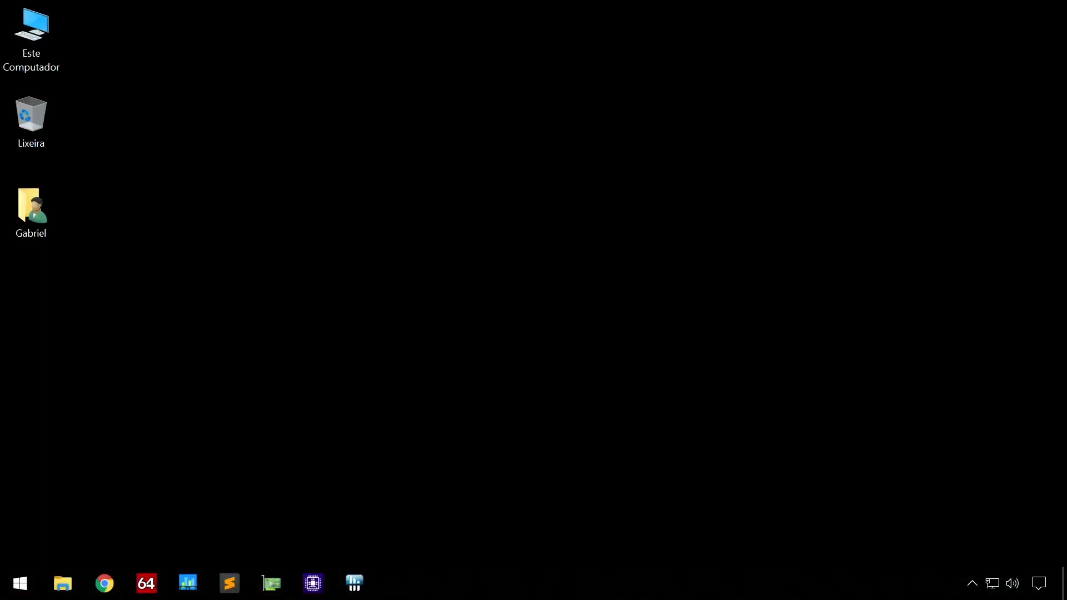